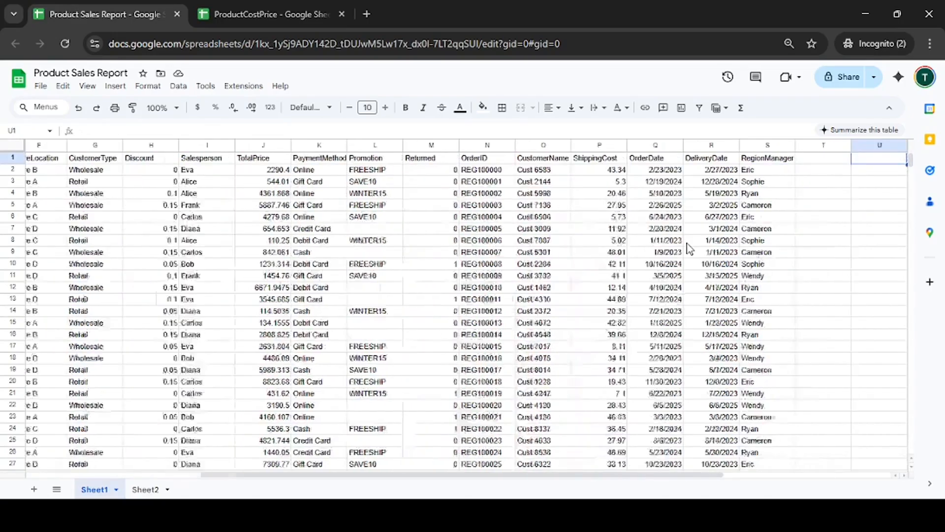
Enter the formula =Unique(C2:C) in cell U2 to list each distinct product once.
key("Left")
key("Left")
key("Down")
type("=")
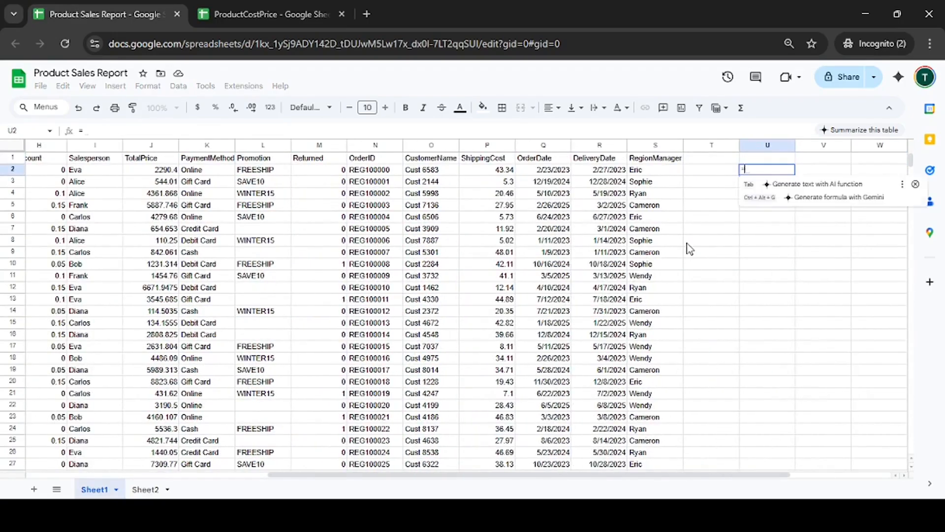
type("Unique(")
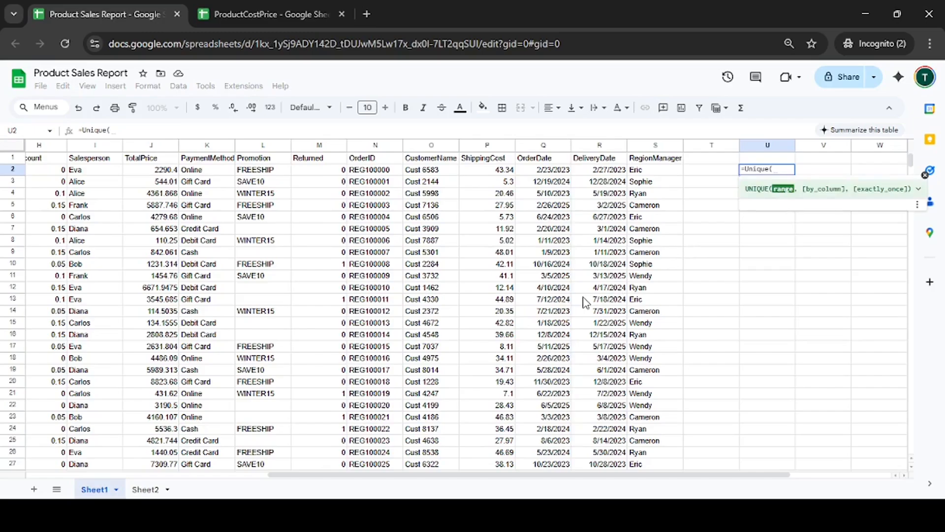
scroll(586, 301, "left", 5)
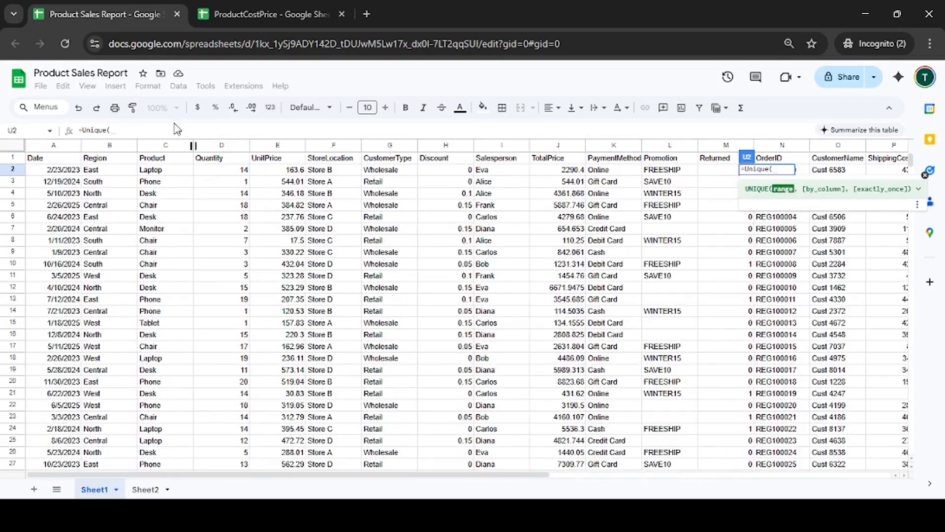
scroll(486, 278, "right", 6)
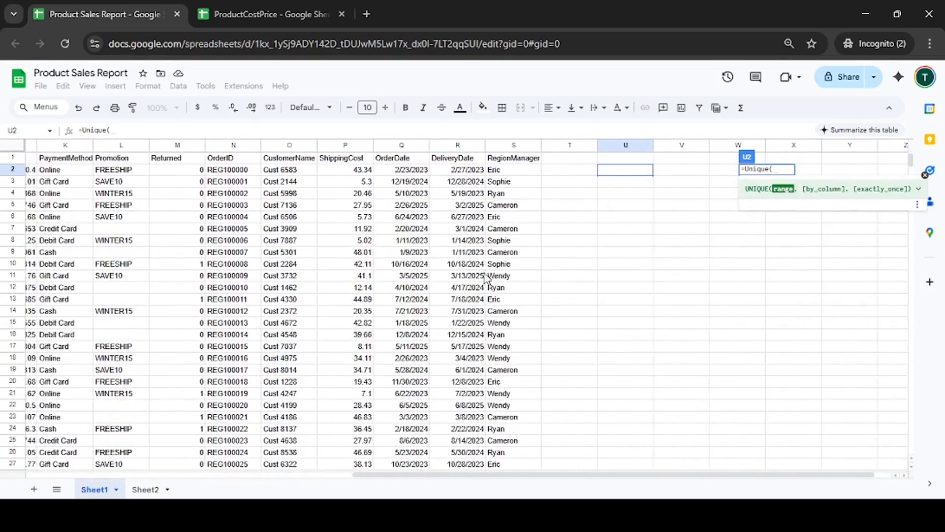
type("C2")
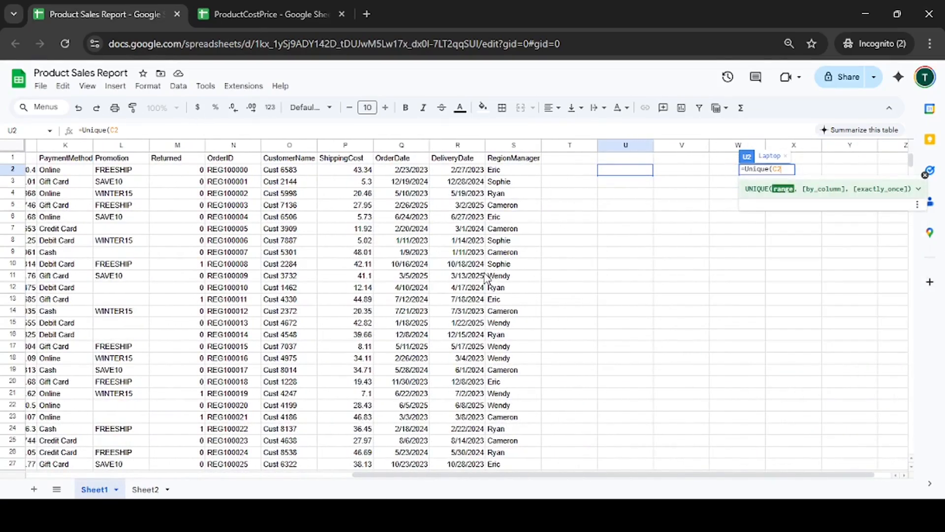
type(":C)")
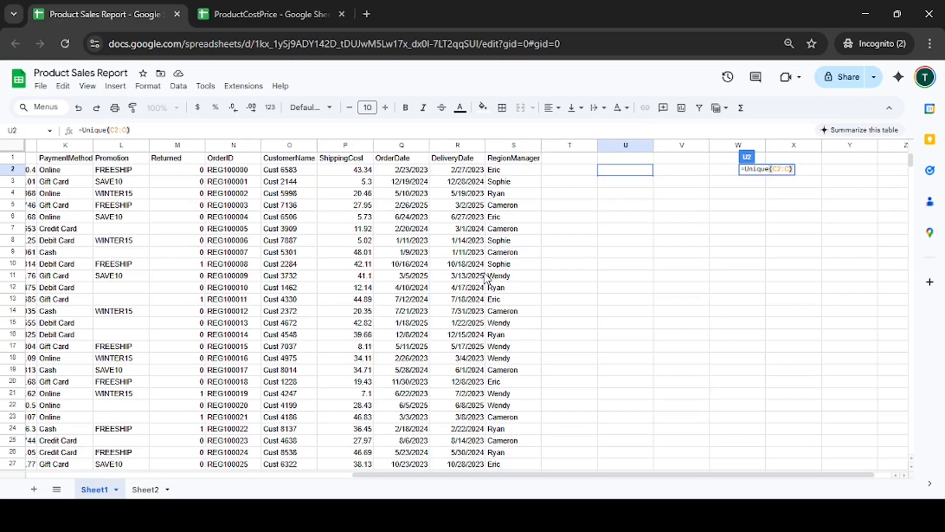
key("Return")
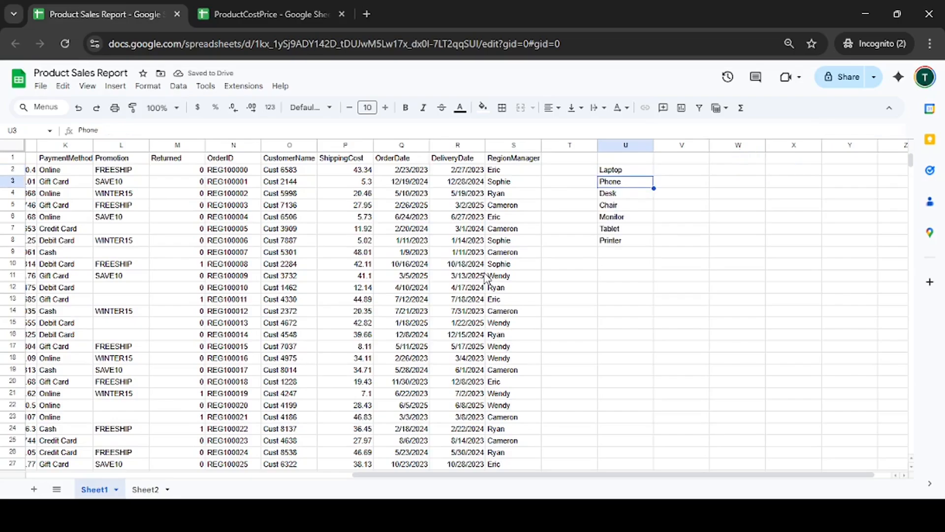
Review the UNIQUE formula in U2 and the product names listed beneath it.
key("Up")
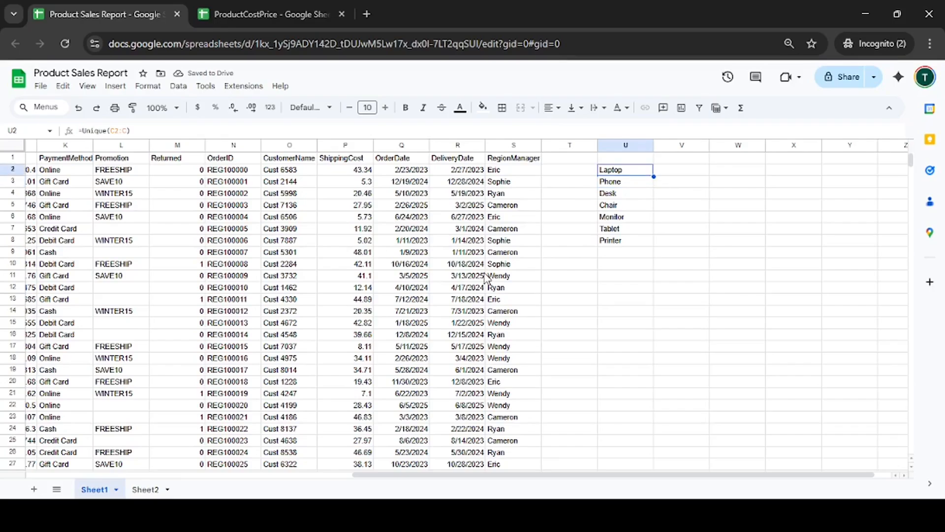
key("Down")
key("Down")
key("Down")
key("Down")
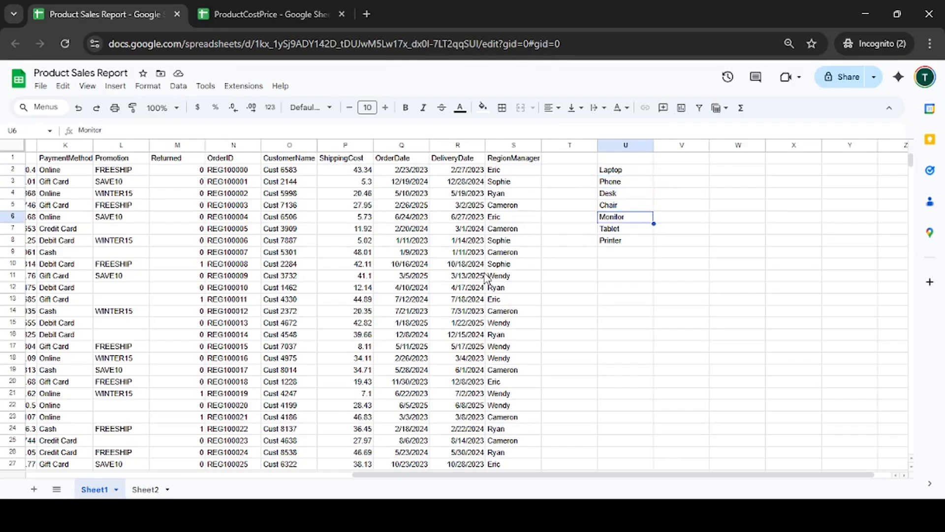
key("Down")
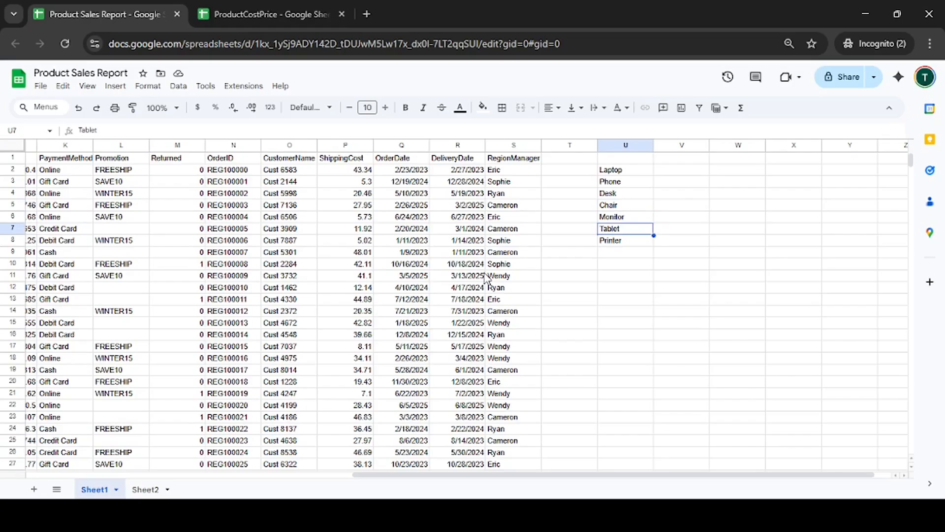
key("Up")
key("Up")
key("Up")
key("Up")
key("Up")
key("ctrl+shift+Down")
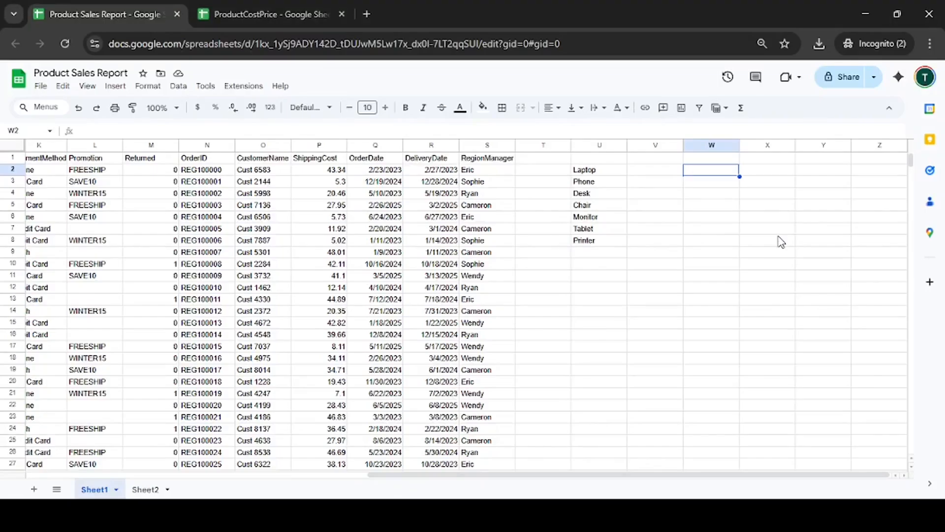
Examine the Region and Product values of the first sales record in B2:C2.
key("Left")
key("Left")
key("Left")
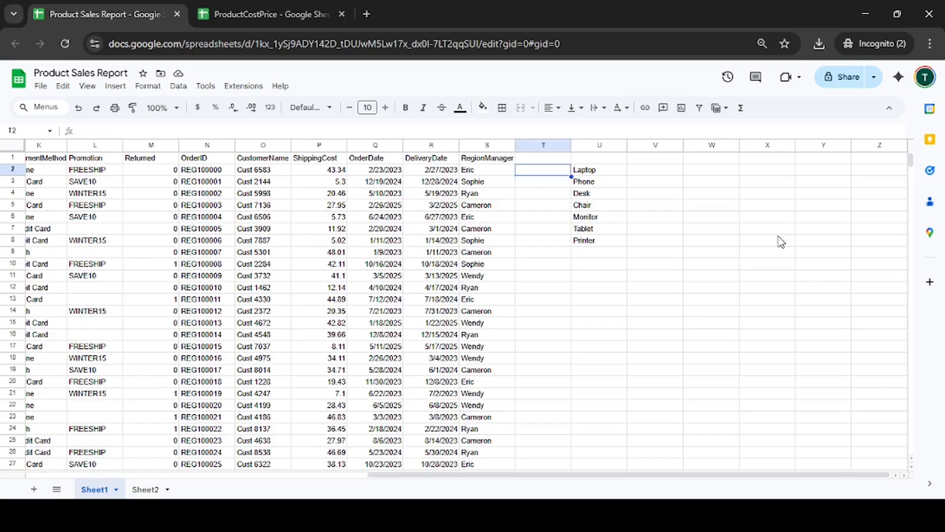
key("Left")
key("ctrl+Left")
key("Right")
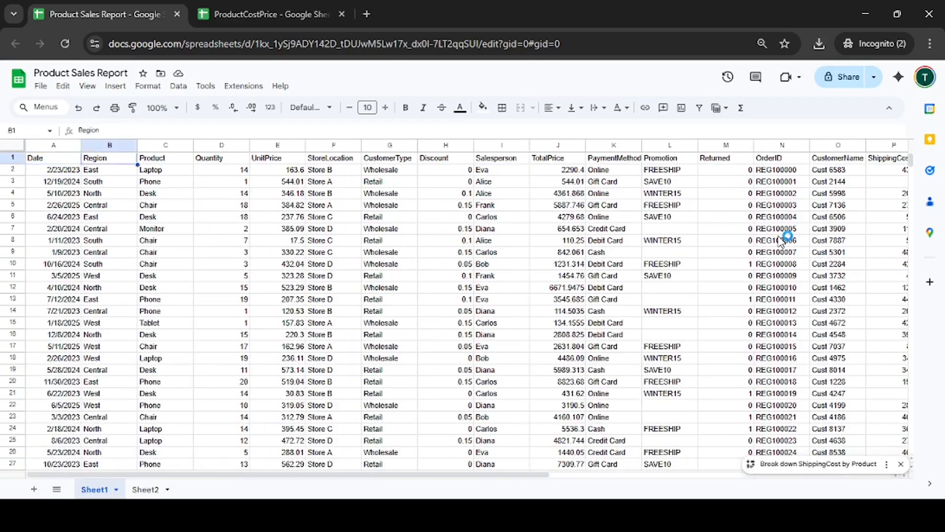
key("shift+Right")
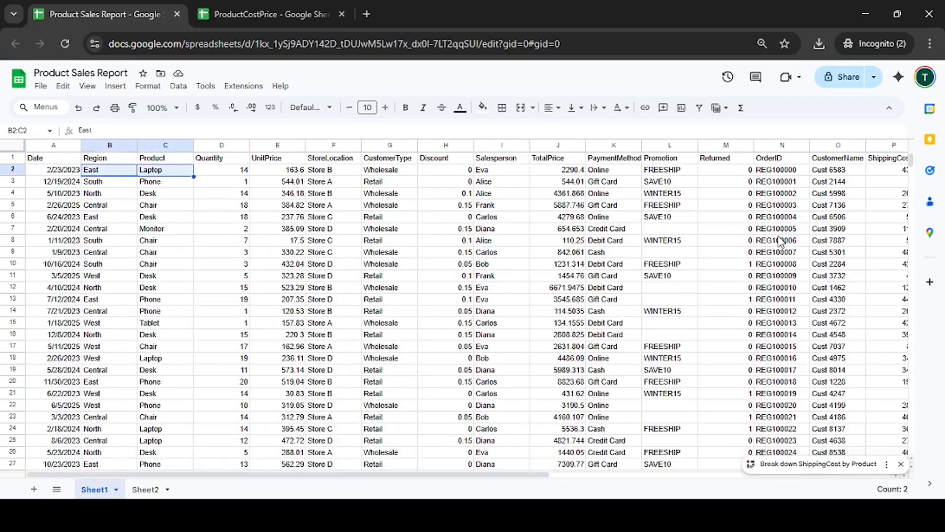
Enter East in cell W2 and Laptop in cell X2, beside the product list.
key("Right")
key("ctrl+Right")
key("Right")
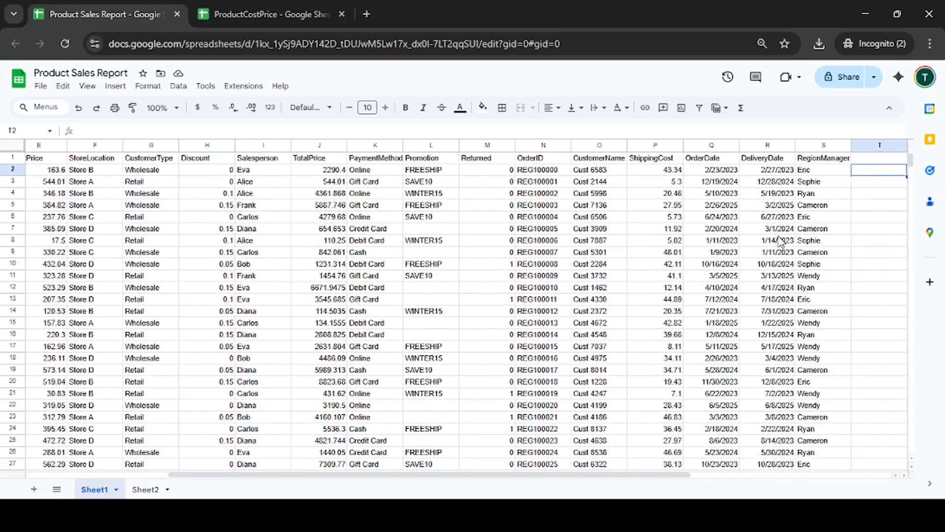
key("ctrl+Right")
key("ctrl+Right")
key("Left")
key("Left")
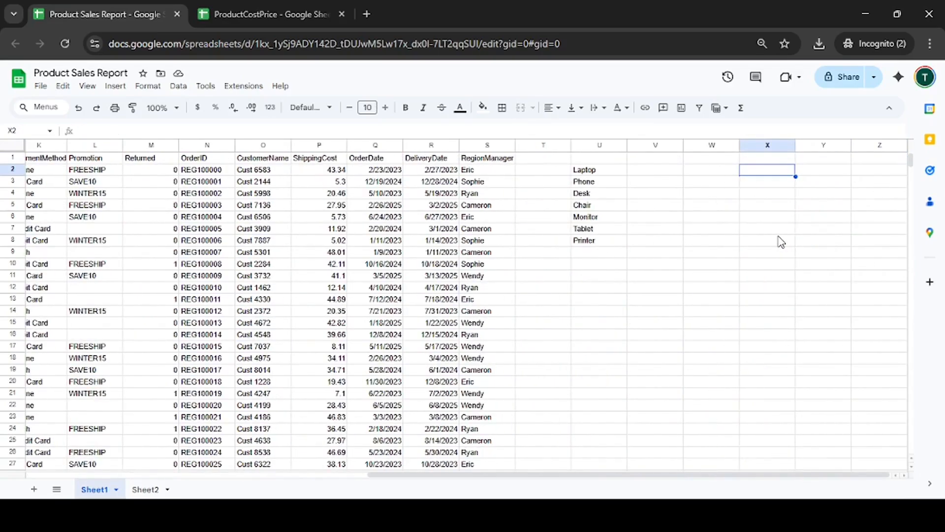
key("Left")
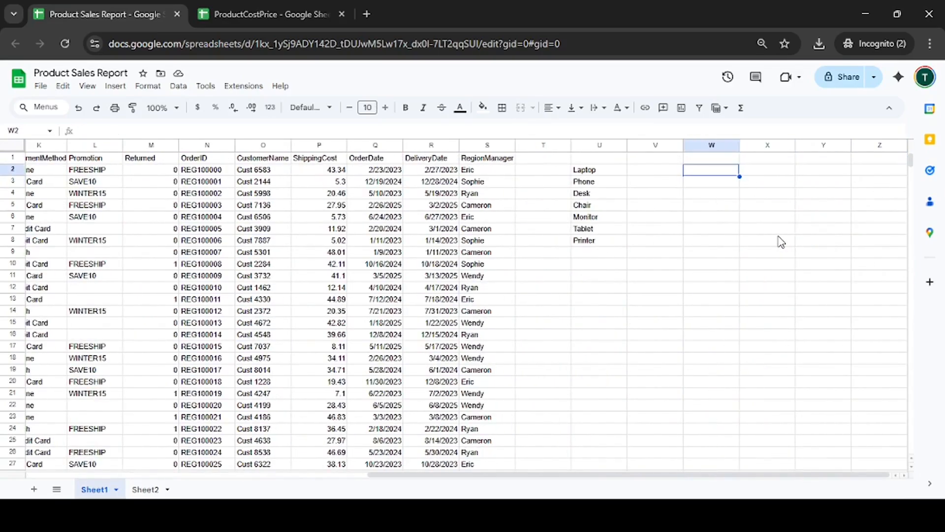
type("East")
key("Tab")
type("Laptop")
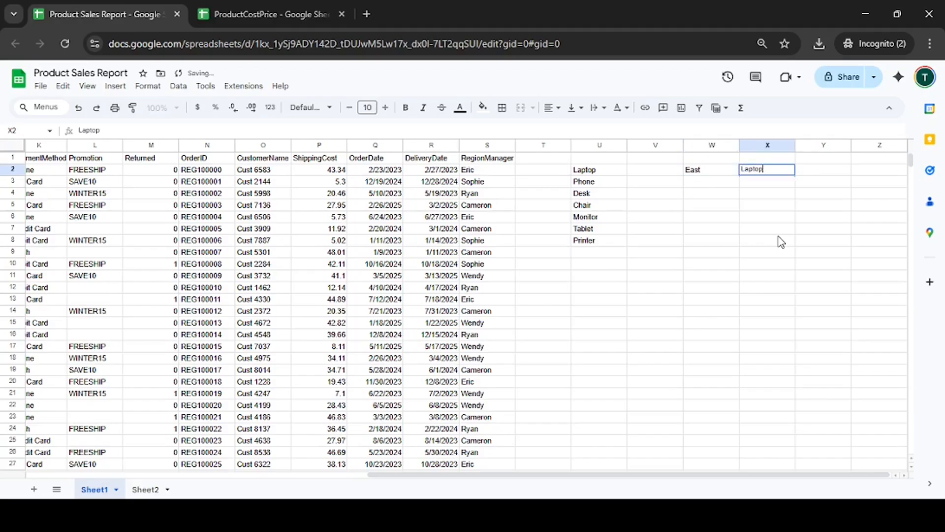
key("Return")
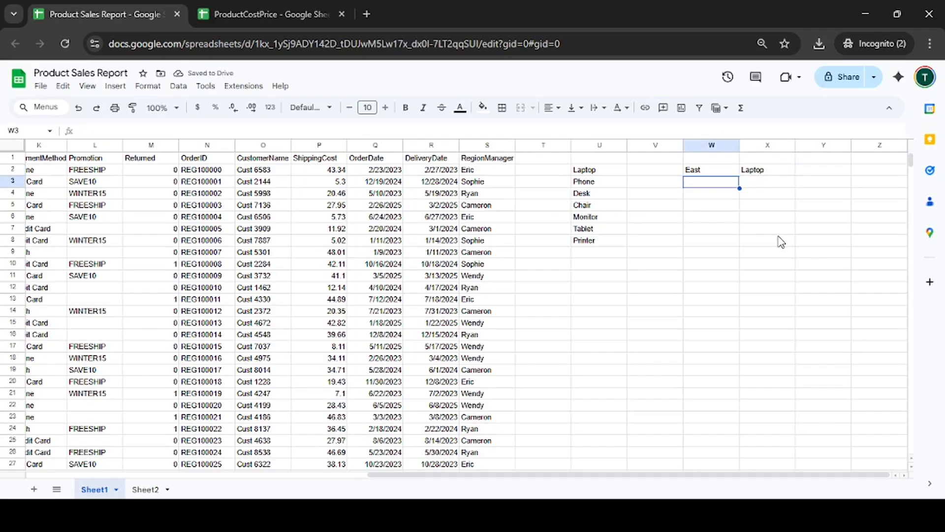
Inspect the full extent of the Region data in column B and the Product data in column C.
key("ctrl+Up")
key("ctrl+Up")
key("ctrl+Left")
key("ctrl+Left")
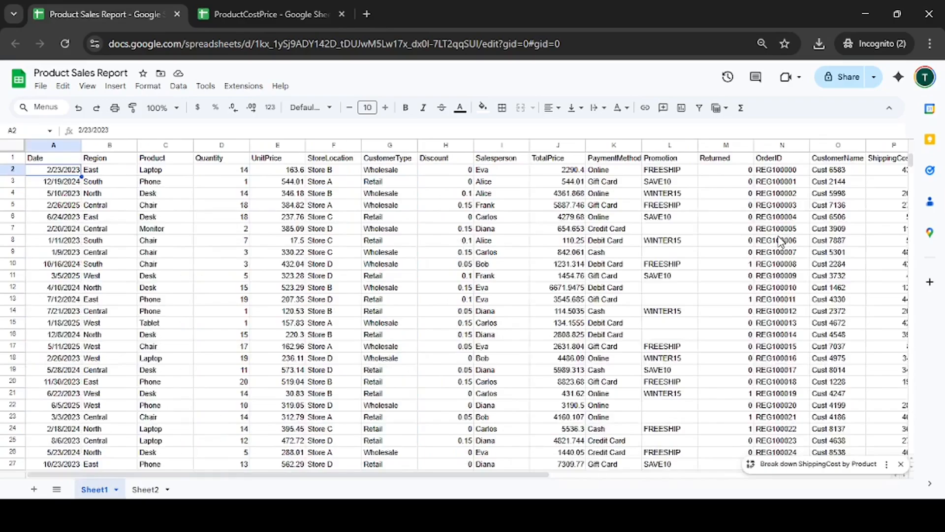
key("Right")
key("Down")
key("ctrl+shift+Down")
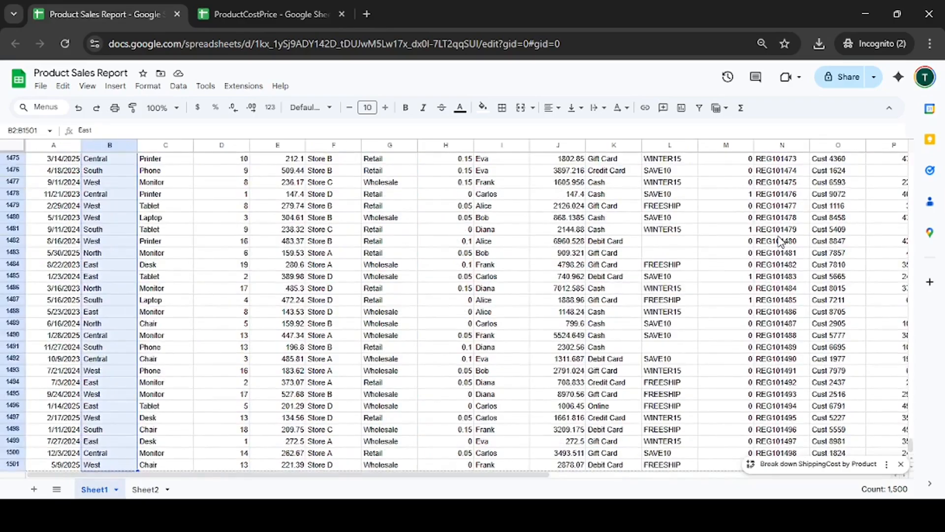
key("ctrl+Up")
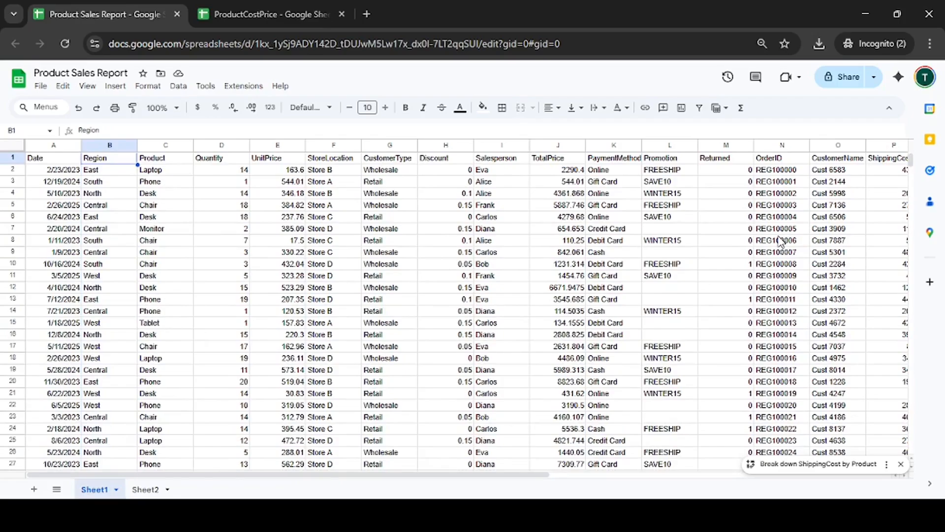
key("Right")
key("Down")
key("ctrl+shift+Down")
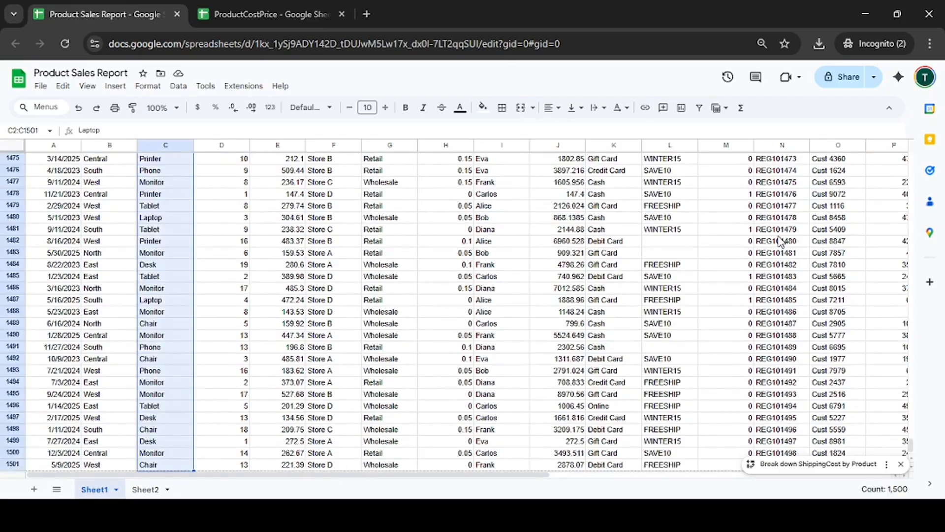
key("ctrl+Up")
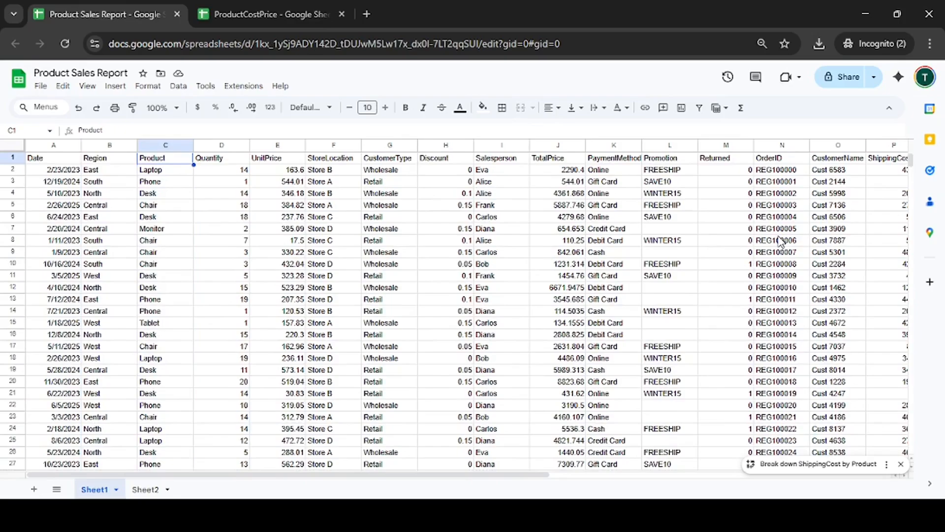
Start a COUNTIFS formula in cell W4 with the Region range B2:B as its first criteria range.
key("Right")
key("Right")
key("Right")
key("Right")
key("Right")
key("Right")
key("Right")
key("Right")
key("Right")
key("Right")
key("Right")
key("Right")
key("Right")
key("Right")
key("Right")
key("Right")
key("Right")
key("Right")
key("Right")
key("Right")
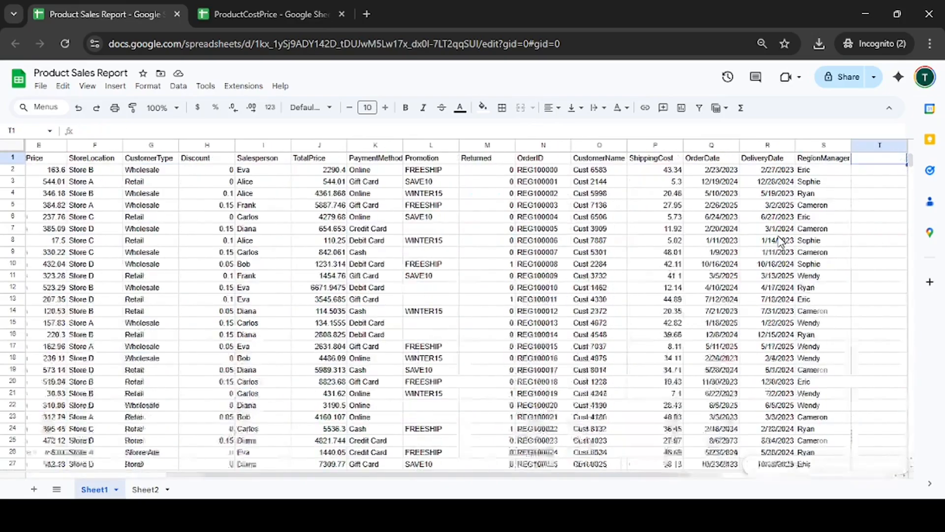
key("Down")
key("Down")
key("Down")
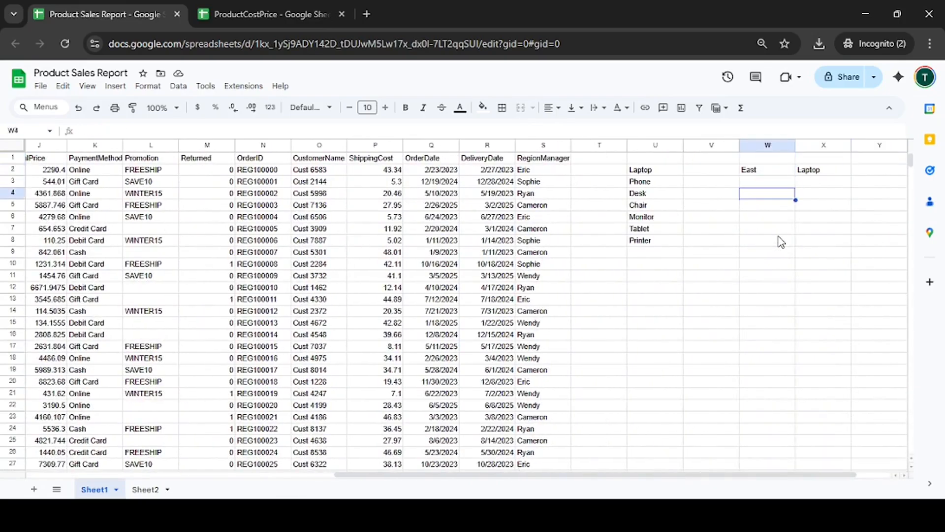
type("=co")
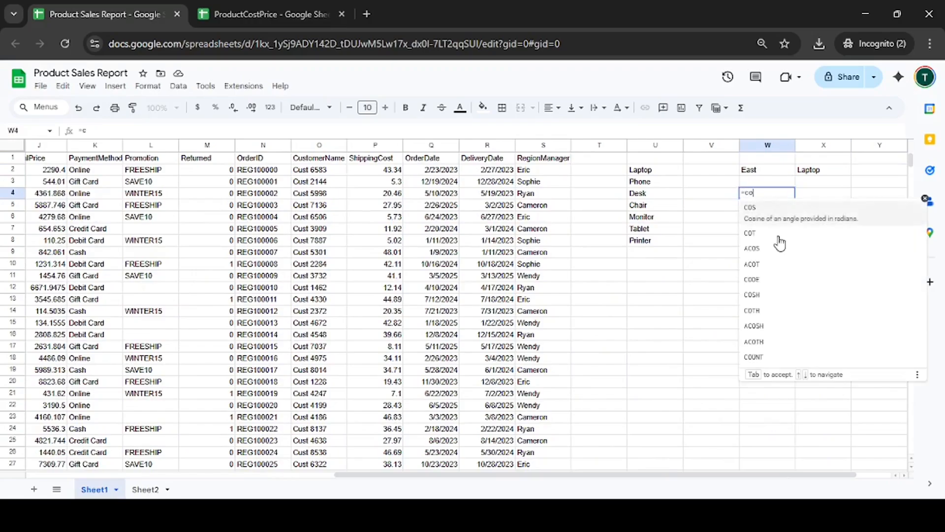
type("untifs")
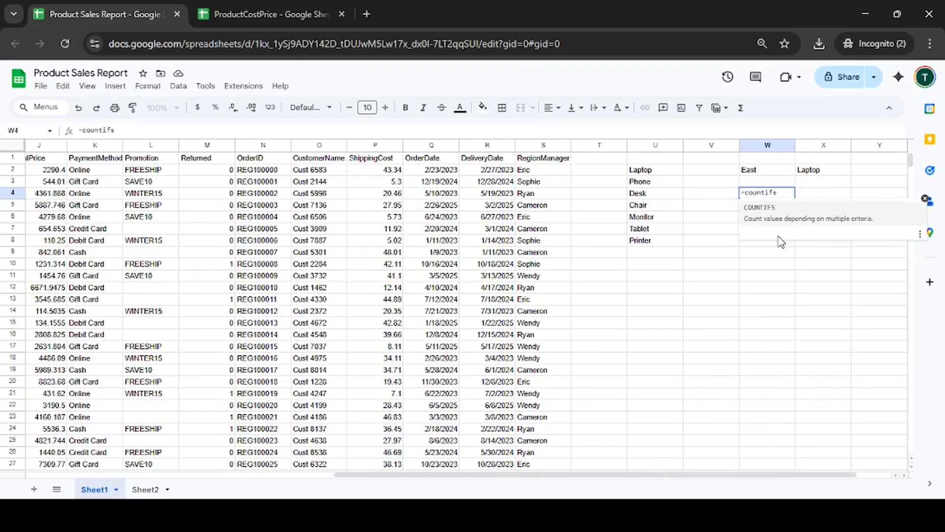
type("(")
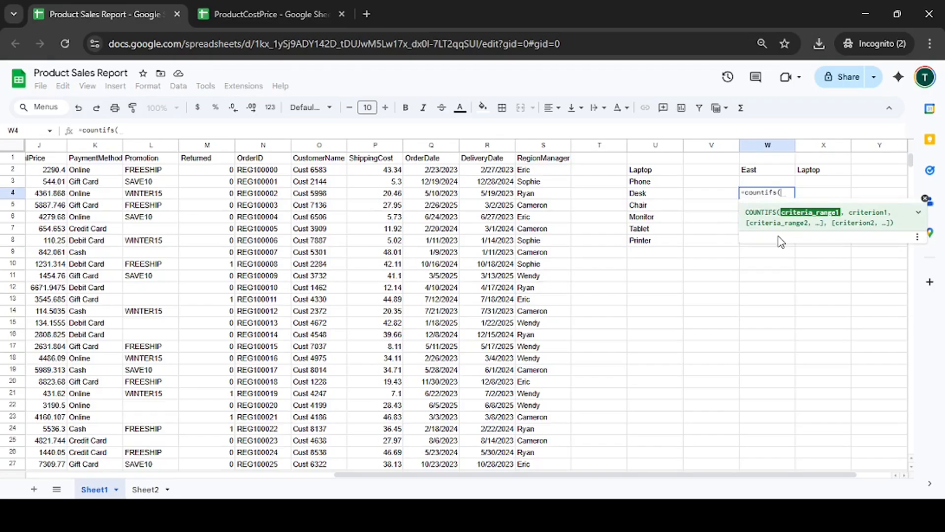
type("B2:B")
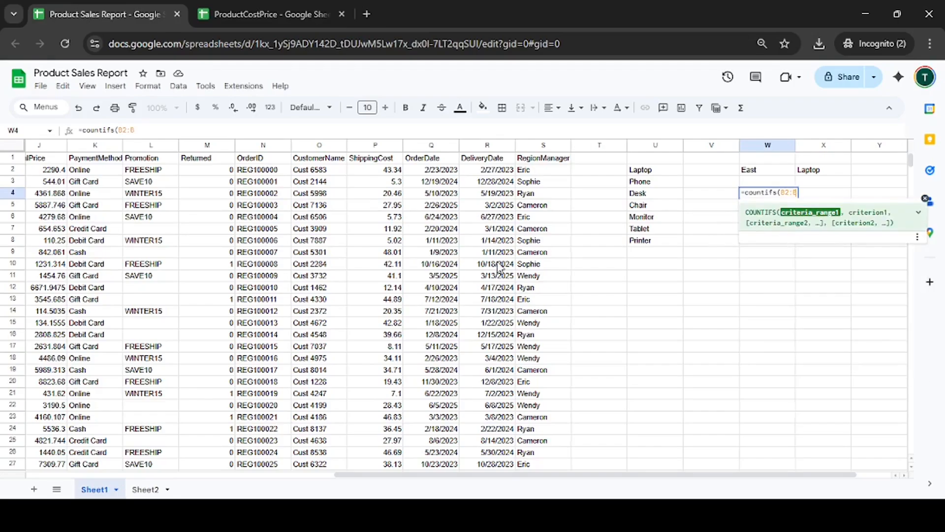
scroll(492, 268, "left", 5)
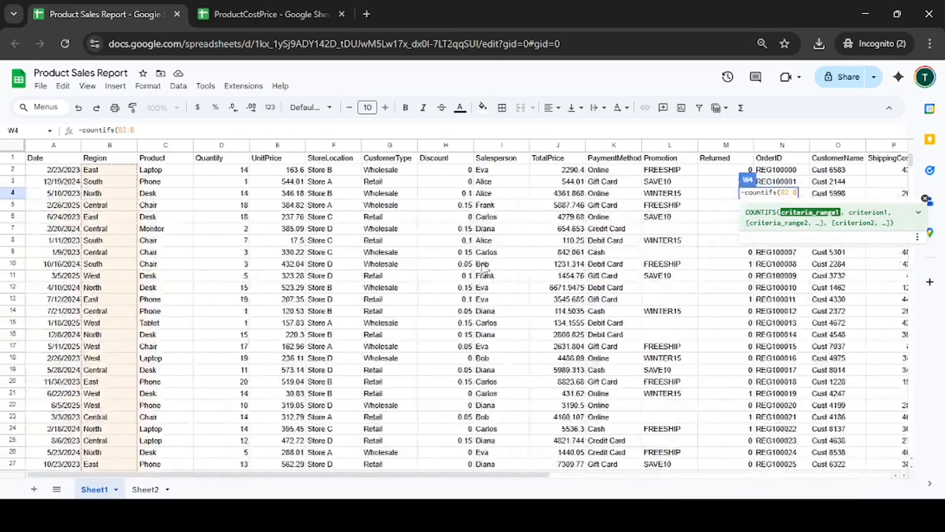
scroll(223, 301, "right", 5)
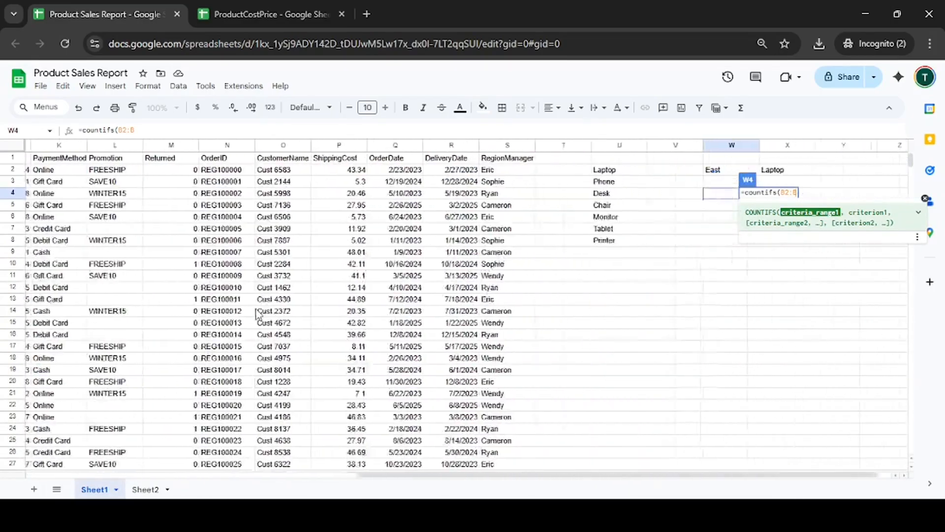
Add "East" as the Region criterion of the COUNTIFS formula in W4.
type(",")
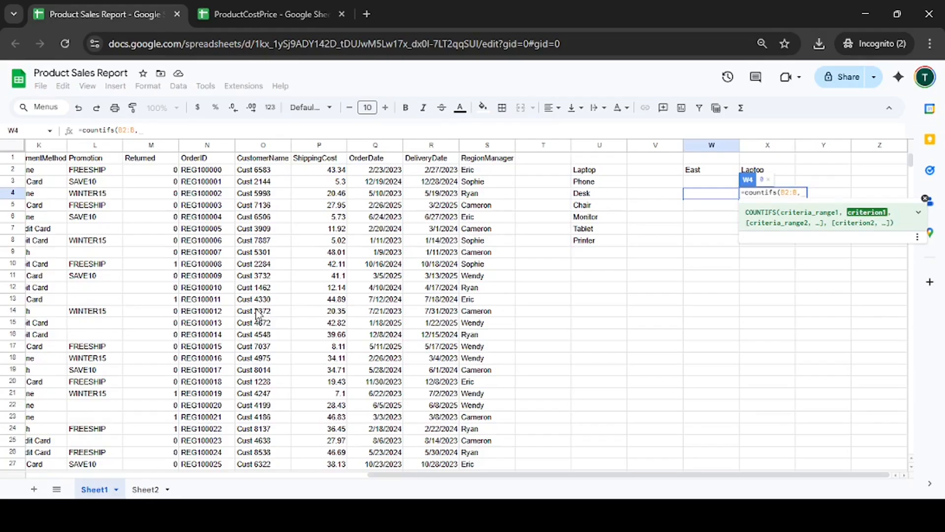
left_click(257, 310)
left_click(256, 311)
type("\"")
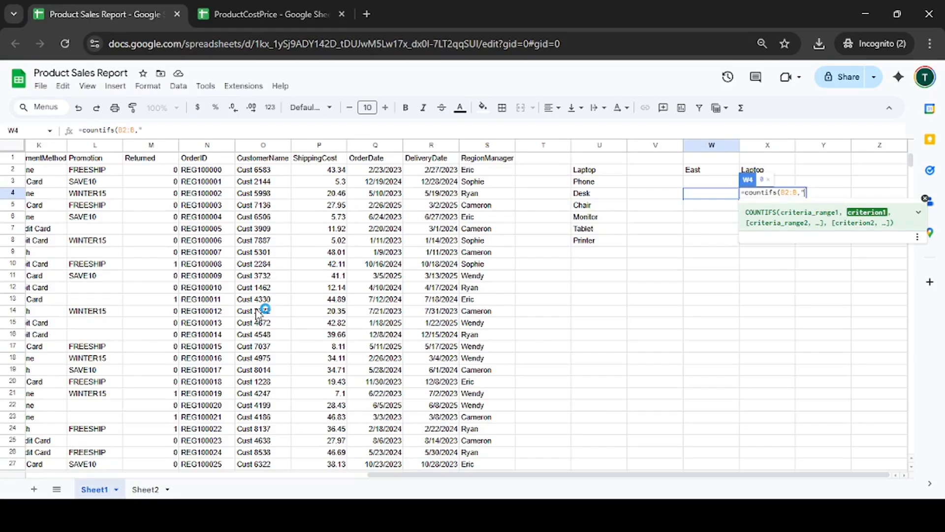
type("East\",")
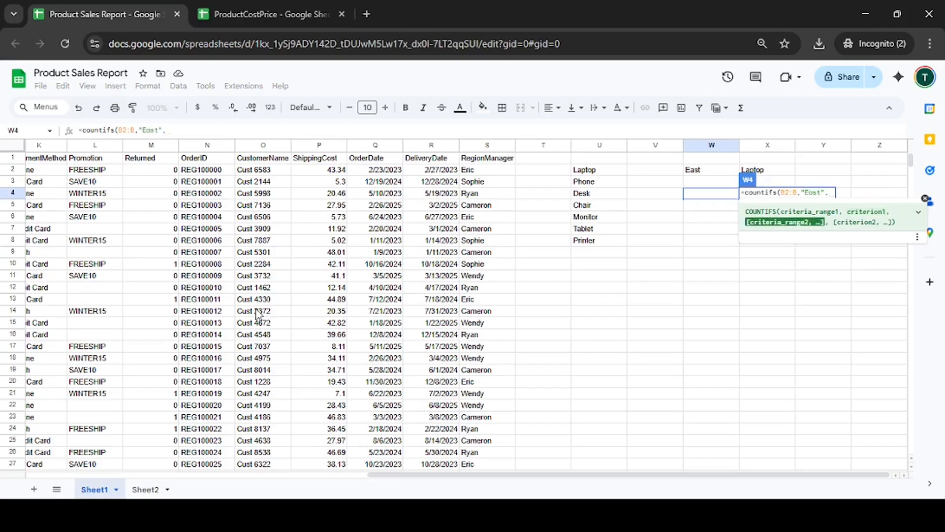
key("Left")
key("Left")
key("Left")
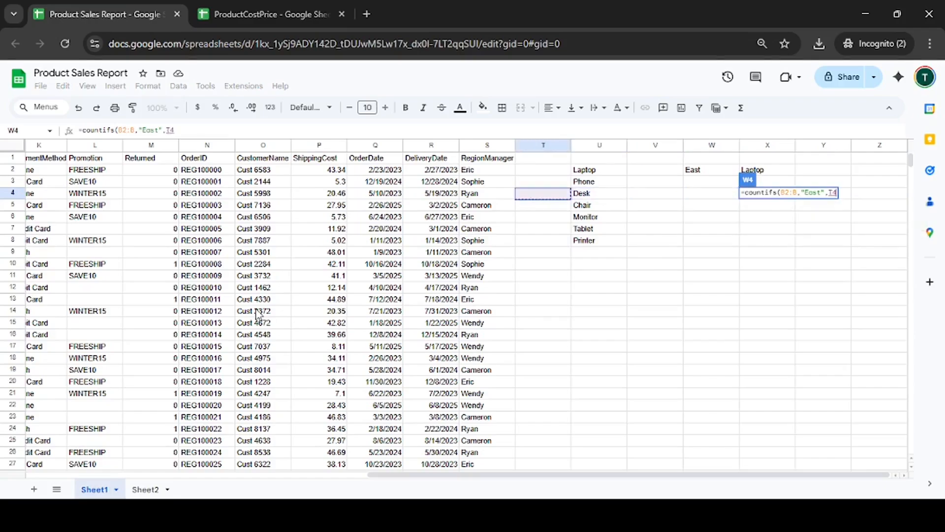
key("Up")
key("Up")
key("Up")
key("ctrl+Left")
key("ctrl+Left")
key("Right")
key("Right")
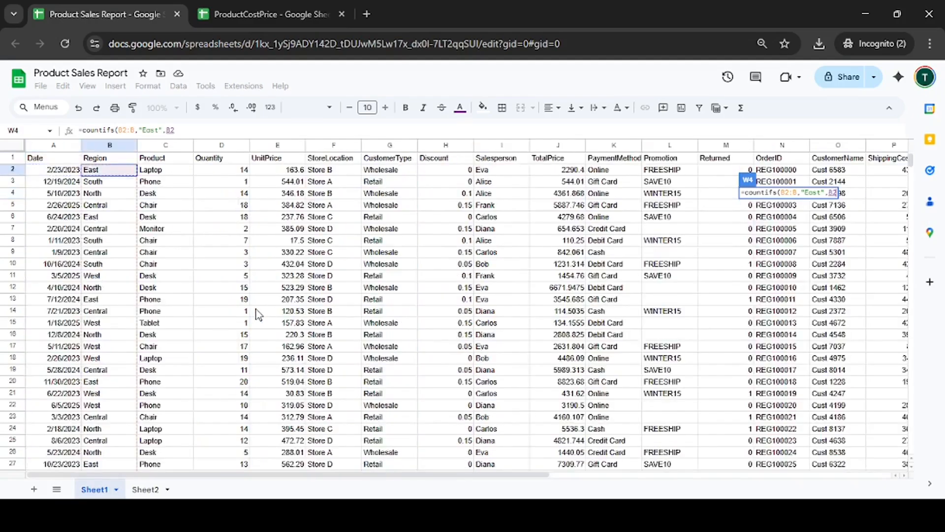
key("Down")
key("Down")
key("ctrl+Right")
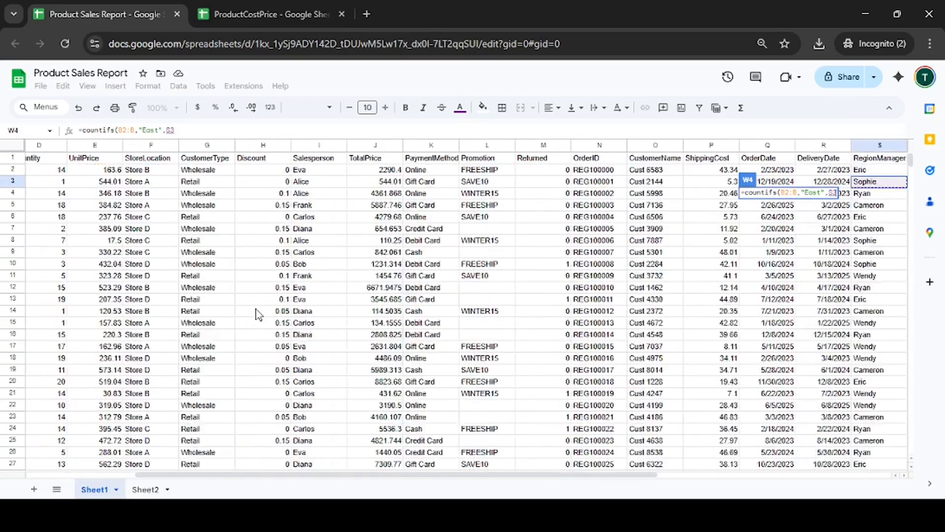
key("Right")
key("Right")
key("Right")
key("Right")
key("Right")
key("Right")
key("Right")
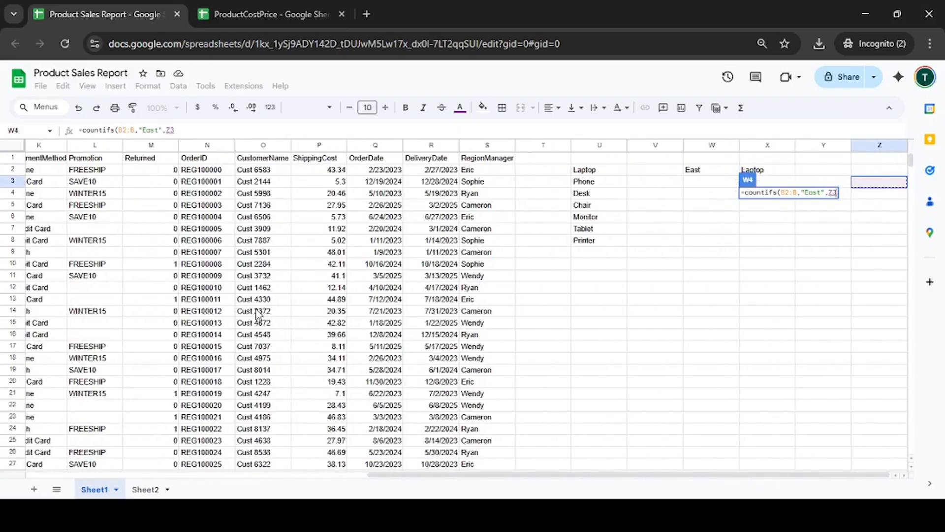
key("BackSpace")
Complete the COUNTIFS formula in W4 with the Product range C2:C and the criterion "Laptop".
type("C2:")
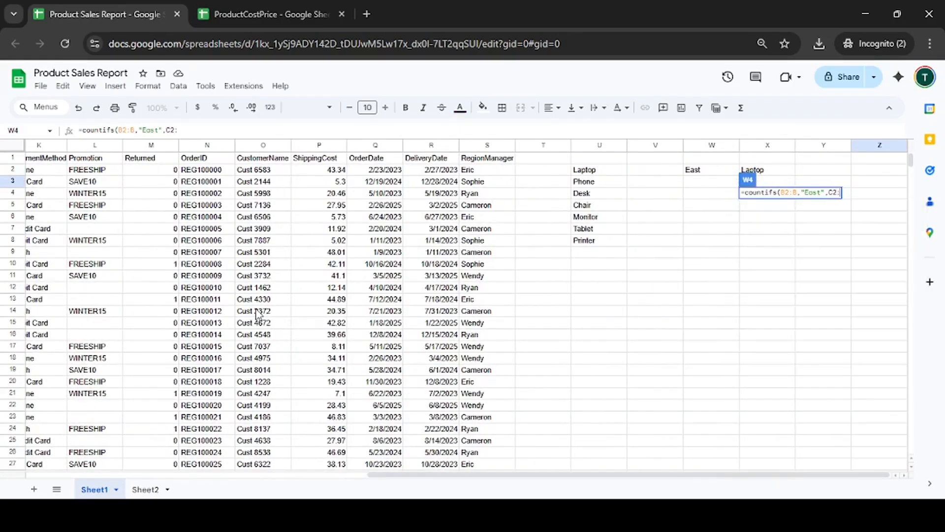
type("C")
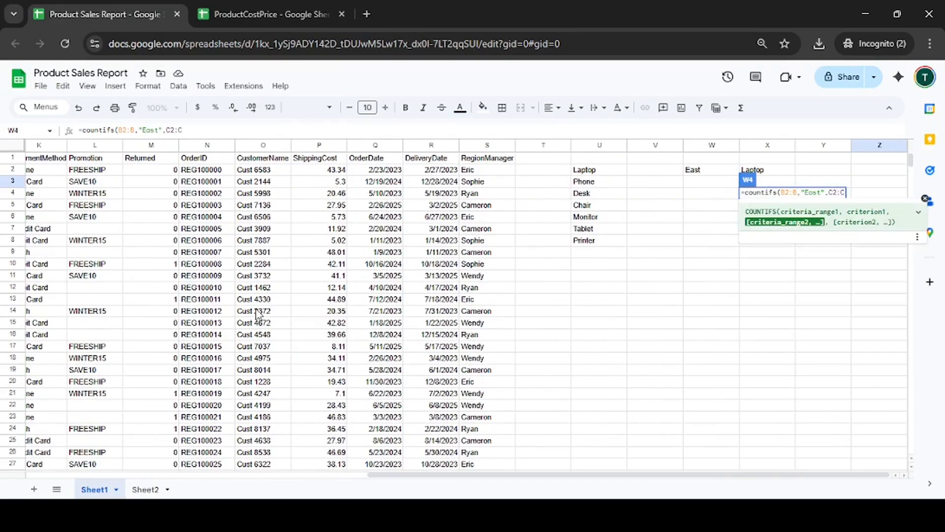
type(",")
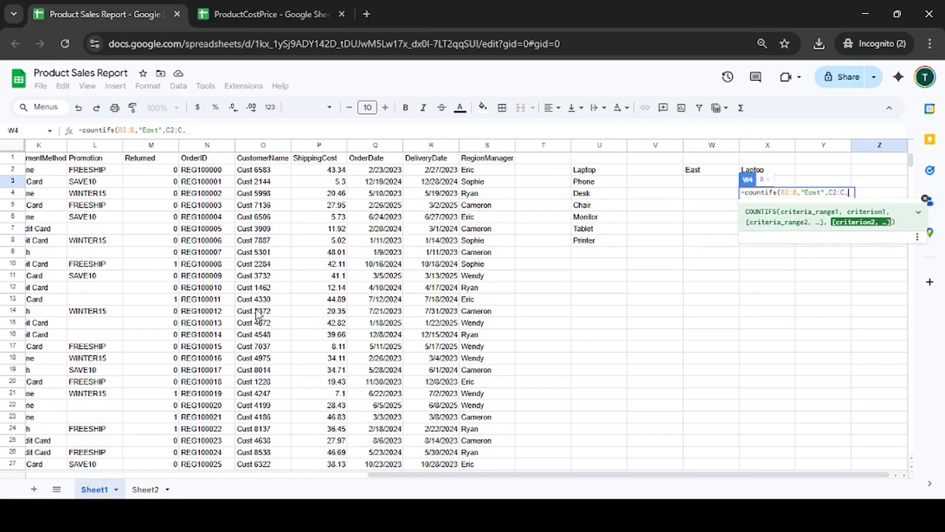
type("\"")
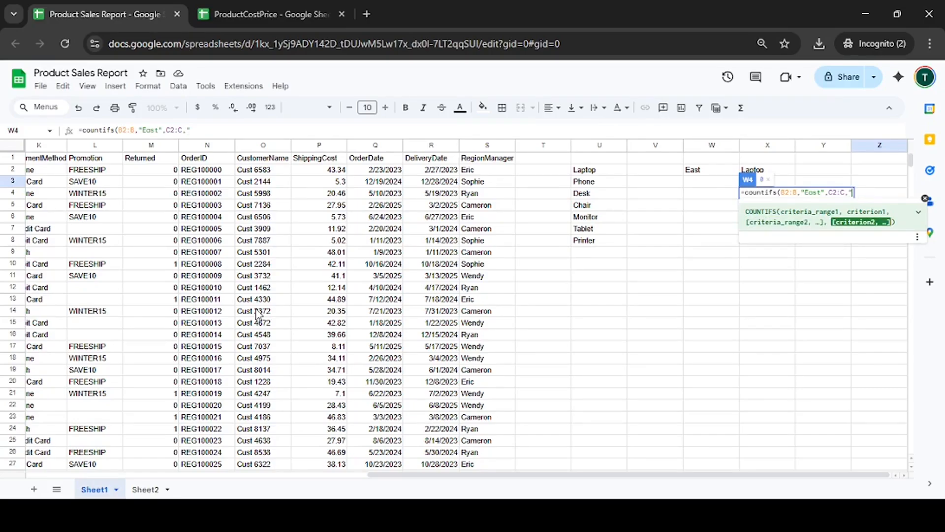
type("Laptop\")")
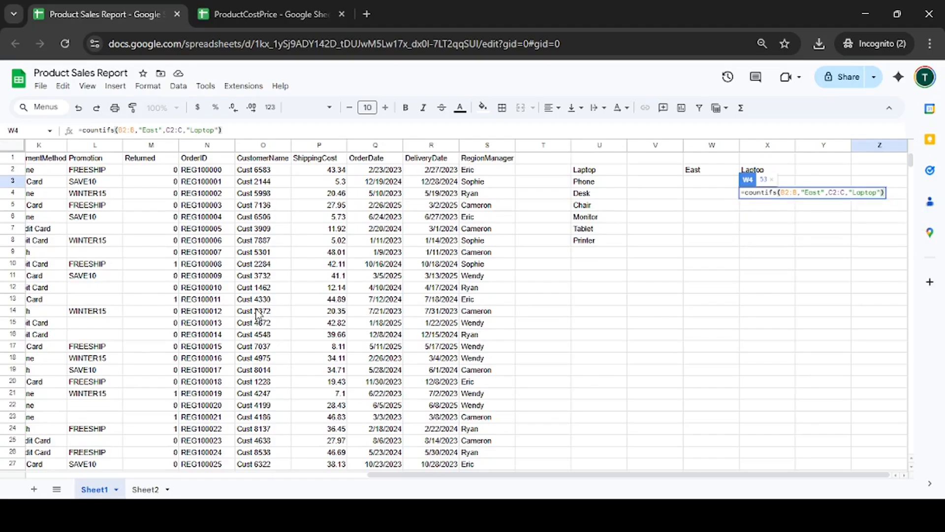
key("Return")
Check the finished COUNTIFS formula in W4 and compare it with the region label in W2.
key("F2")
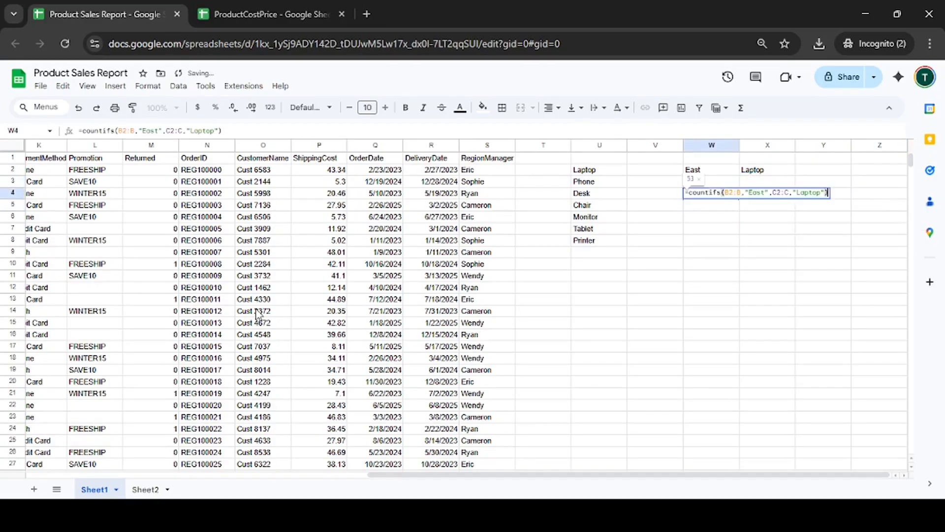
key("Escape")
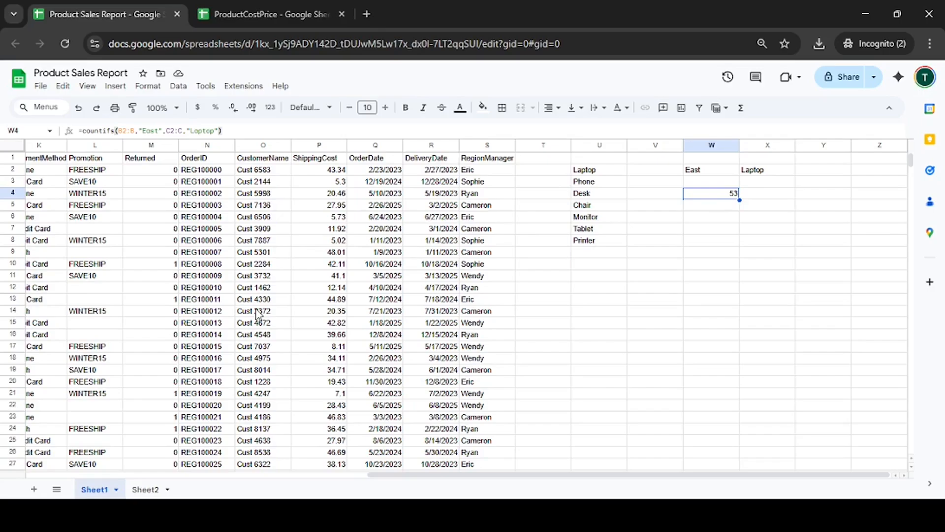
key("Up")
key("Up")
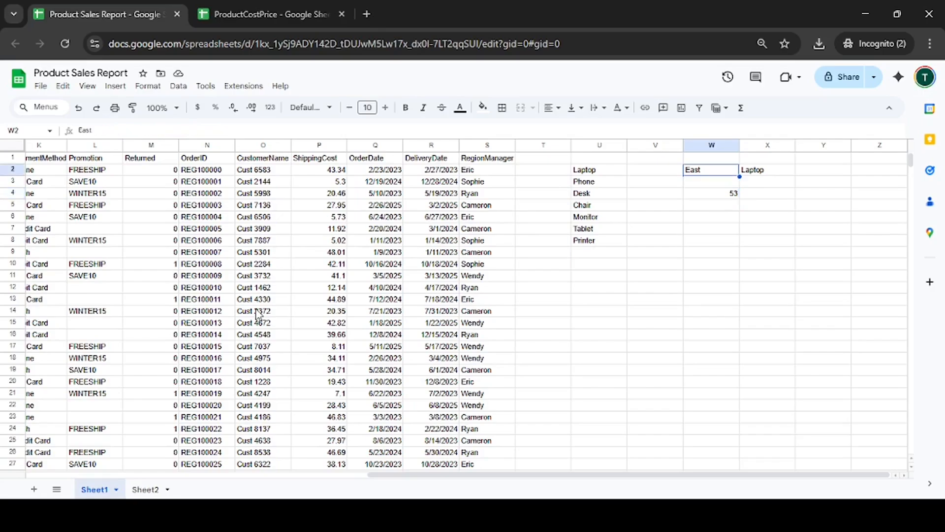
key("Down")
key("Down")
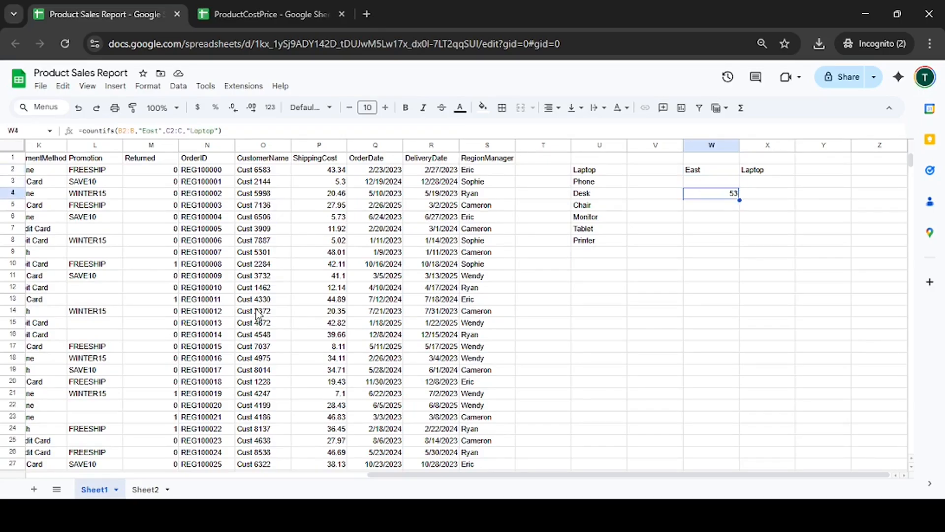
Examine the Product values in the first rows of column C, up to the header.
key("ctrl+Left")
key("ctrl+Left")
key("ctrl+Left")
key("Right")
key("Right")
key("Up")
key("Up")
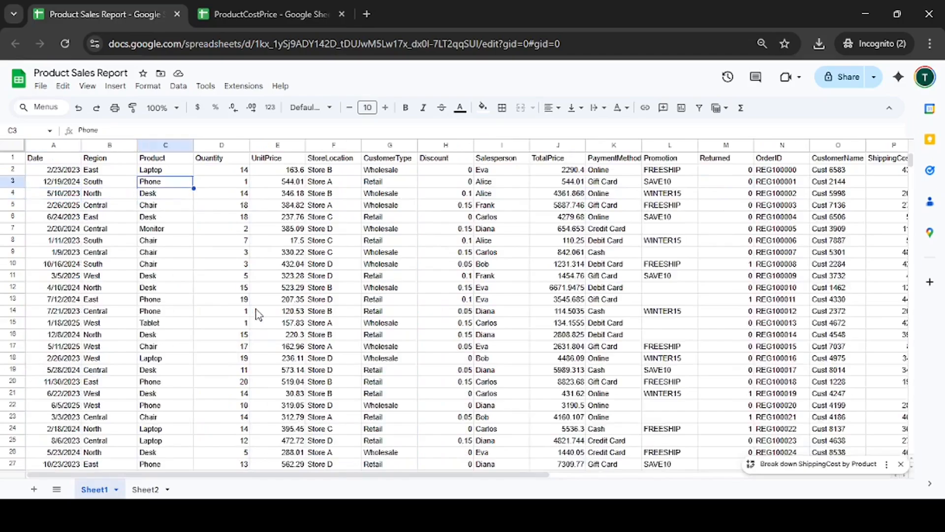
key("shift+Down")
key("shift+Down")
key("shift+Down")
key("shift+Down")
key("shift+Down")
key("Down")
key("Down")
key("Down")
key("Down")
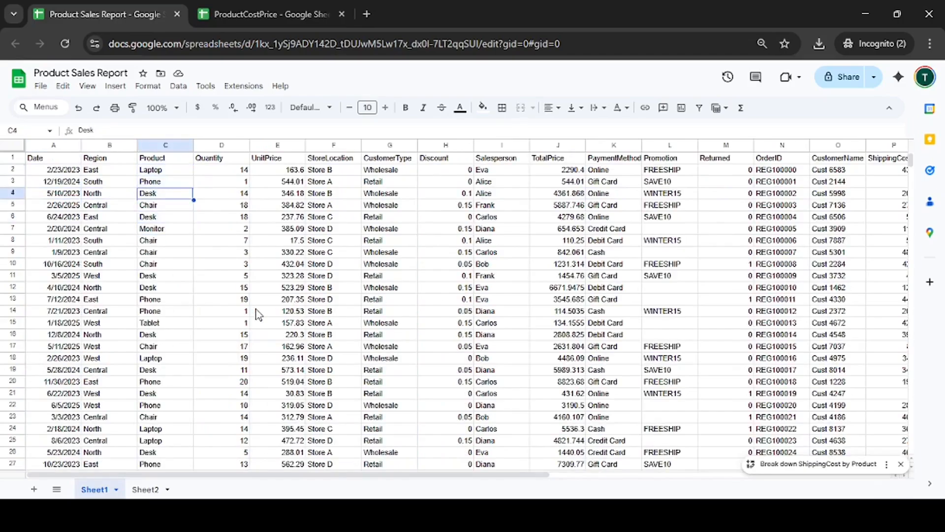
key("Up")
key("Up")
key("Up")
key("Up")
key("Up")
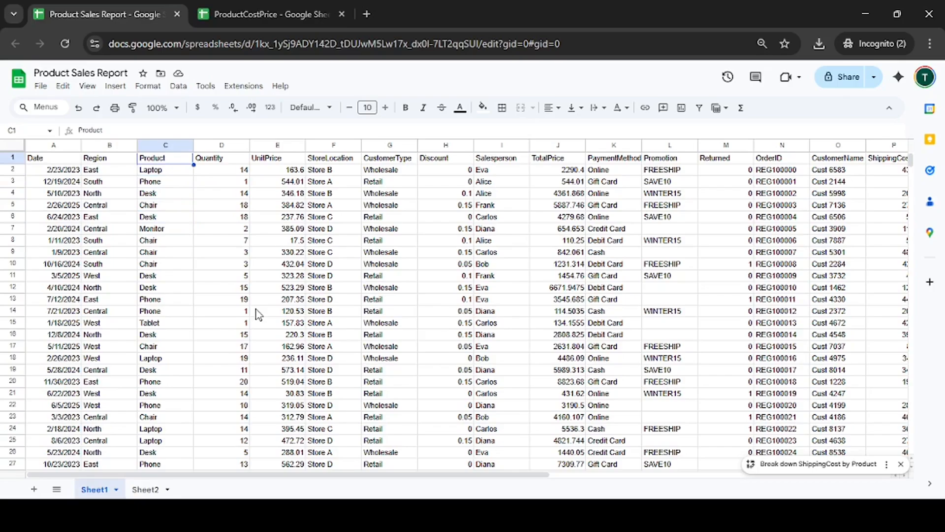
Examine the first Region values in column B and return to the formula result in W4.
key("Down")
key("Left")
key("Up")
key("Down")
key("Down")
key("Down")
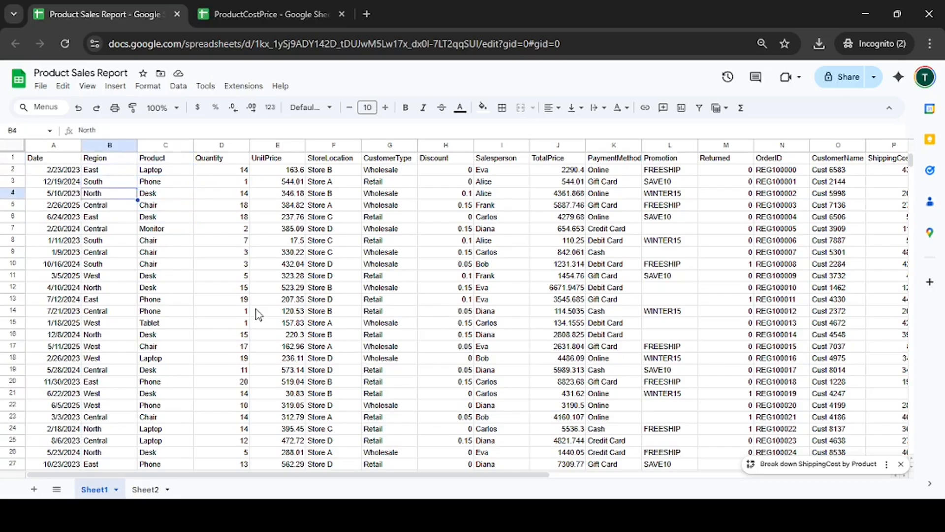
key("ctrl+Right")
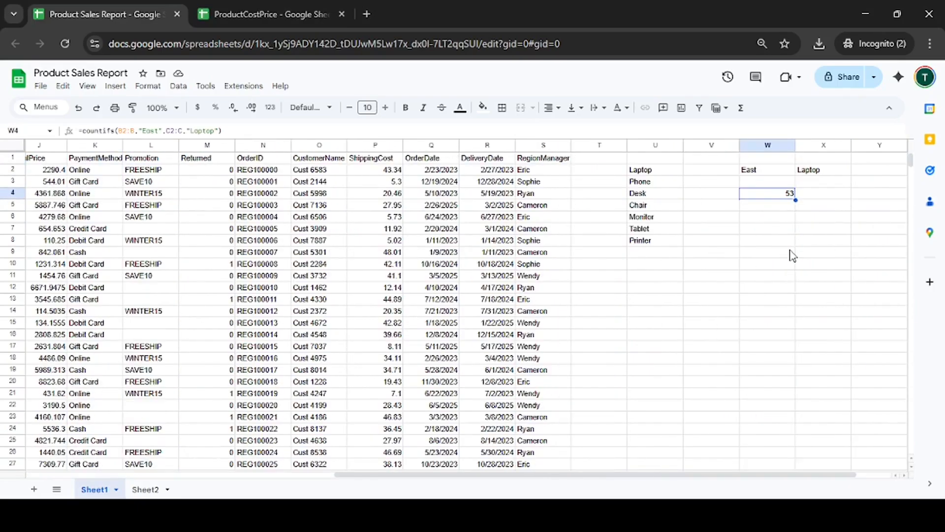
Review the hard-coded criteria in the W4 formula against the matching labels in W2 and X2.
key("F2")
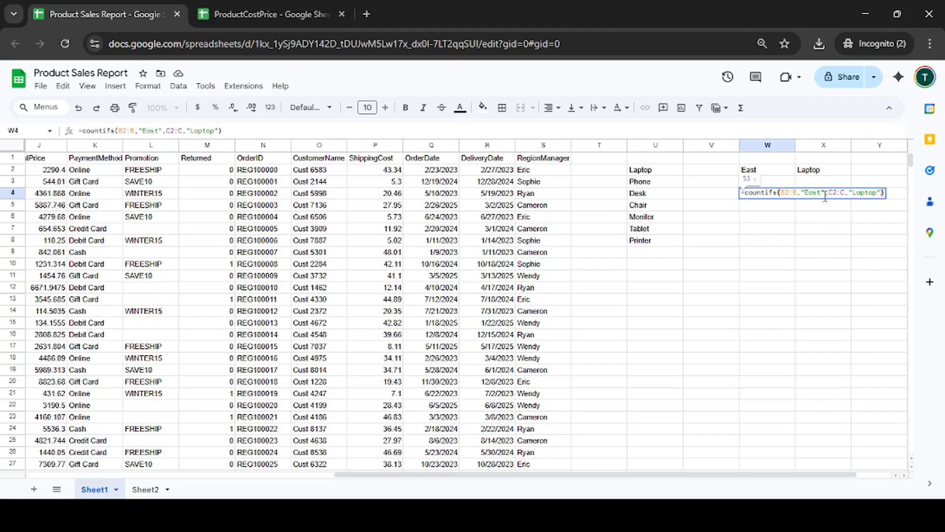
key("shift+Return")
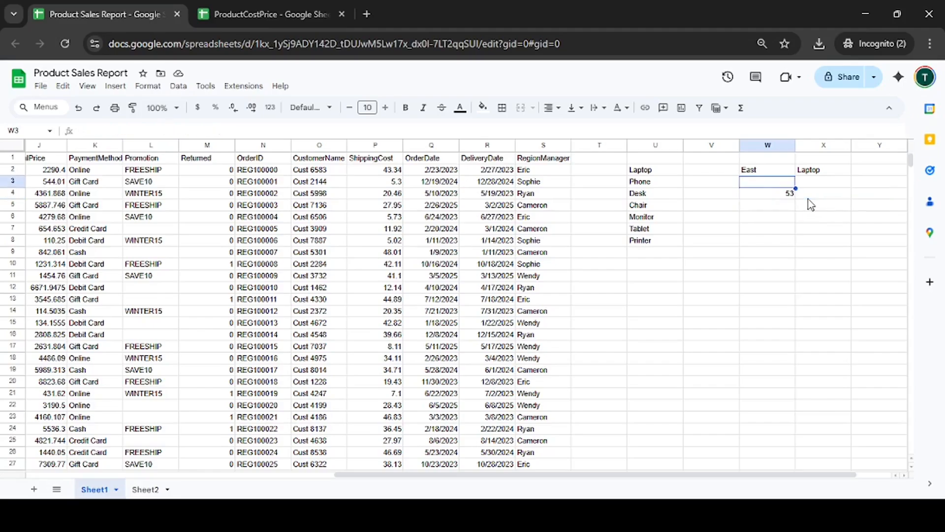
key("Up")
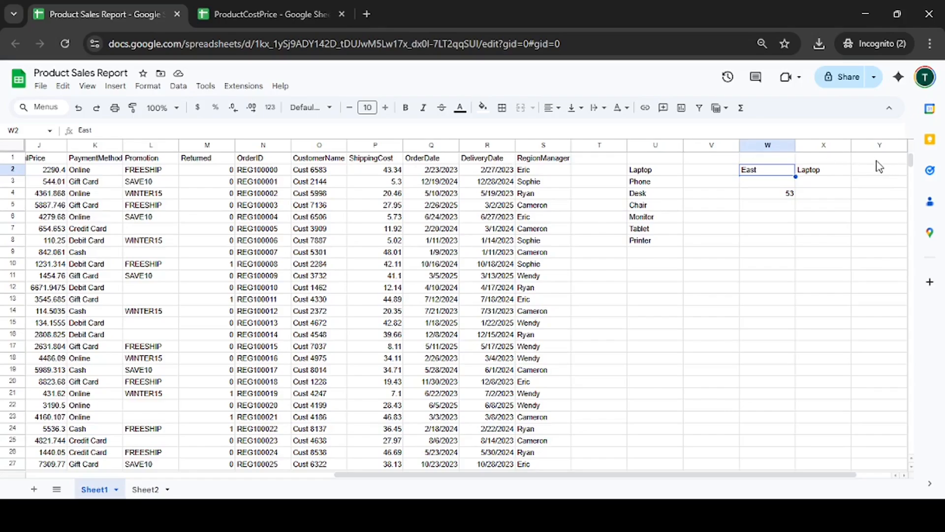
left_click(820, 176)
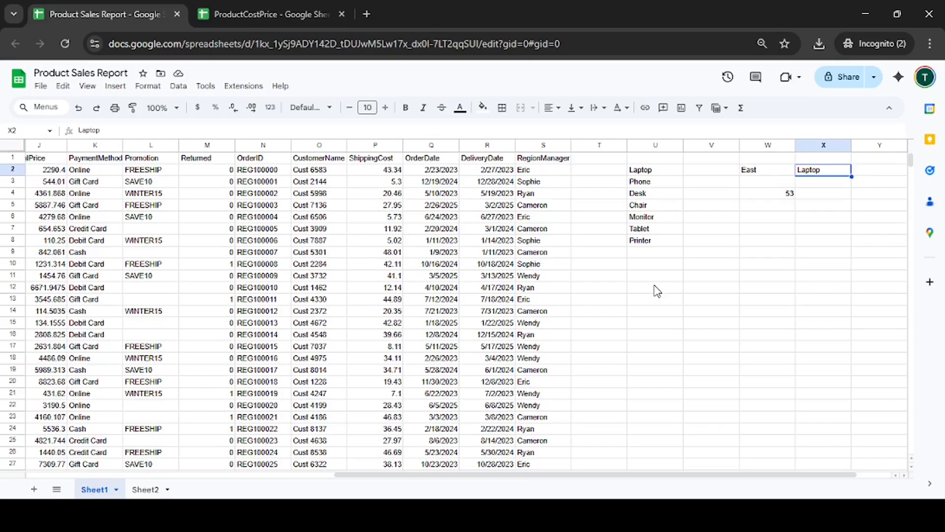
Replace the "East" criterion in the W4 COUNTIFS formula with a reference to cell W2.
key("Down")
key("Down")
key("Left")
key("Return")
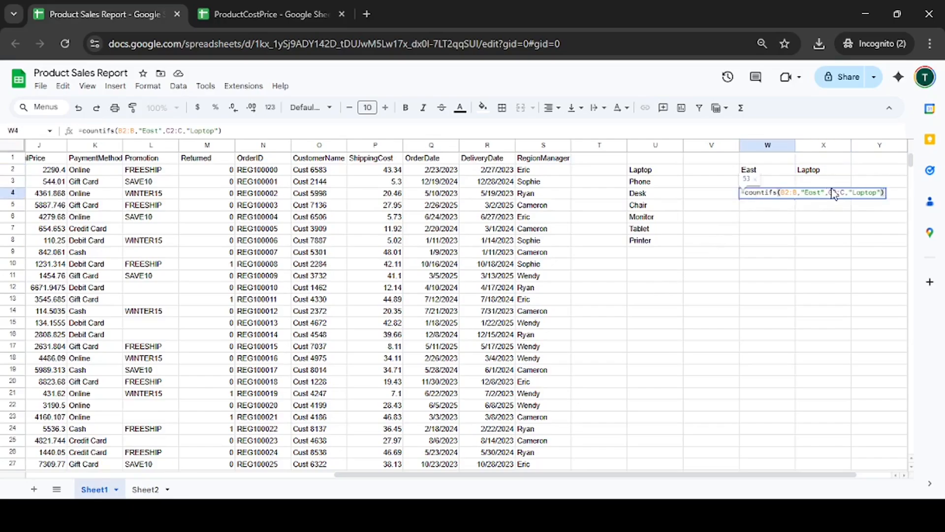
left_click(807, 193)
left_click_drag(801, 193, 825, 195)
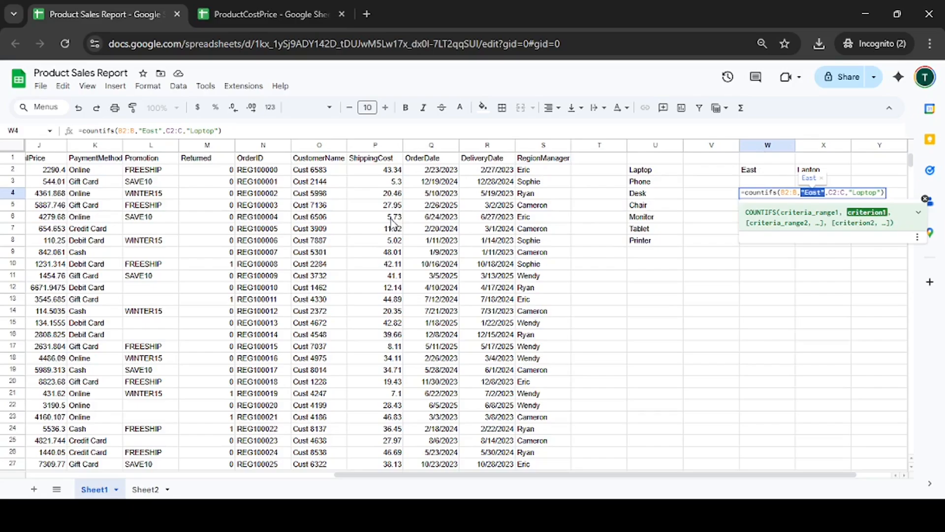
type("W2")
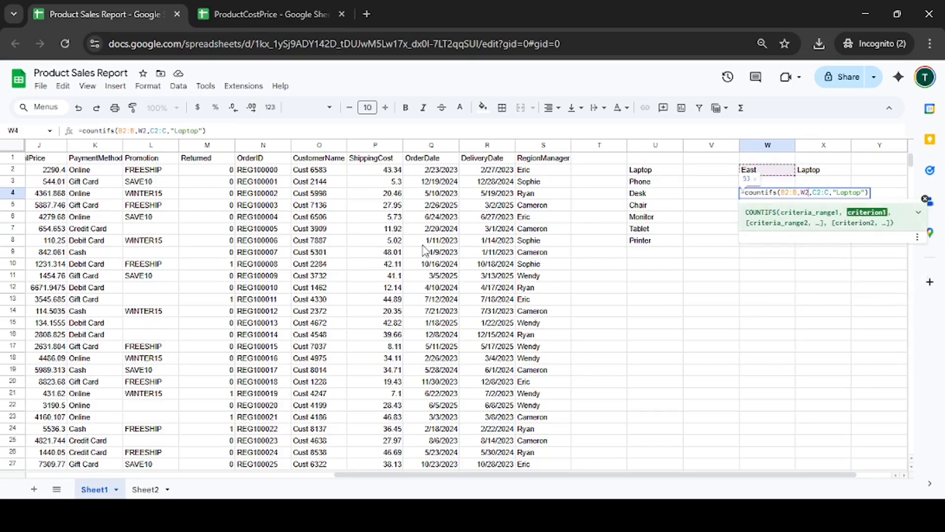
Replace the "Laptop" criterion in the W4 formula with a reference to cell X2 and commit the formula.
key("Right")
key("Right")
key("Right")
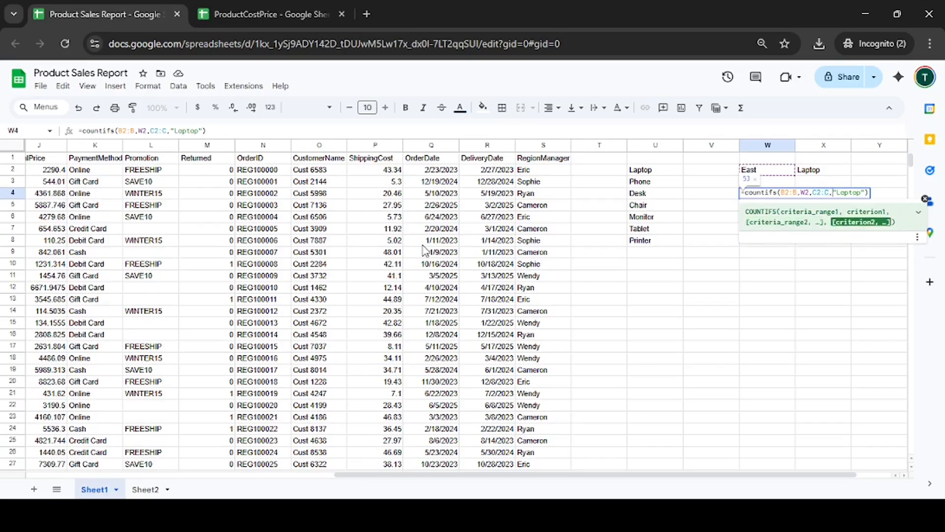
key("shift+Right")
key("shift+Right")
key("shift+Right")
key("shift+Right")
key("shift+Right")
key("shift+Right")
key("shift+Right")
key("shift+Right")
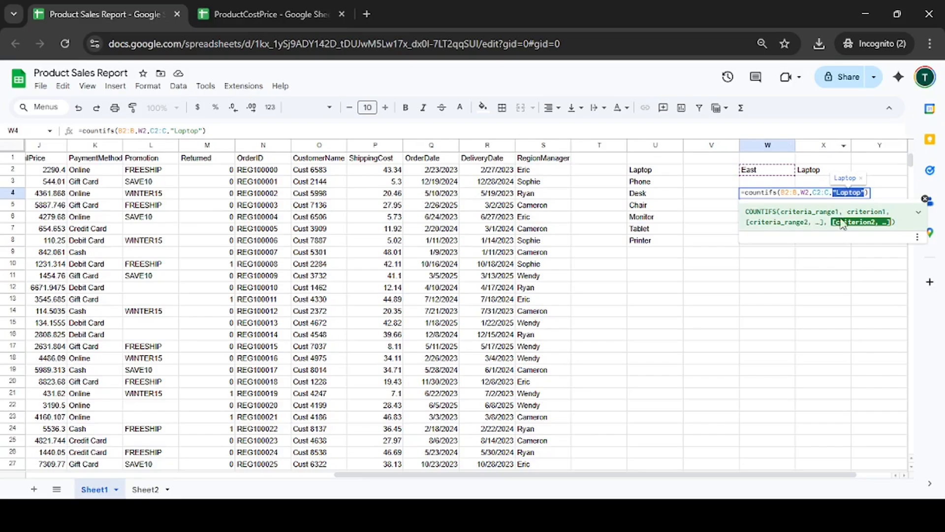
type("X")
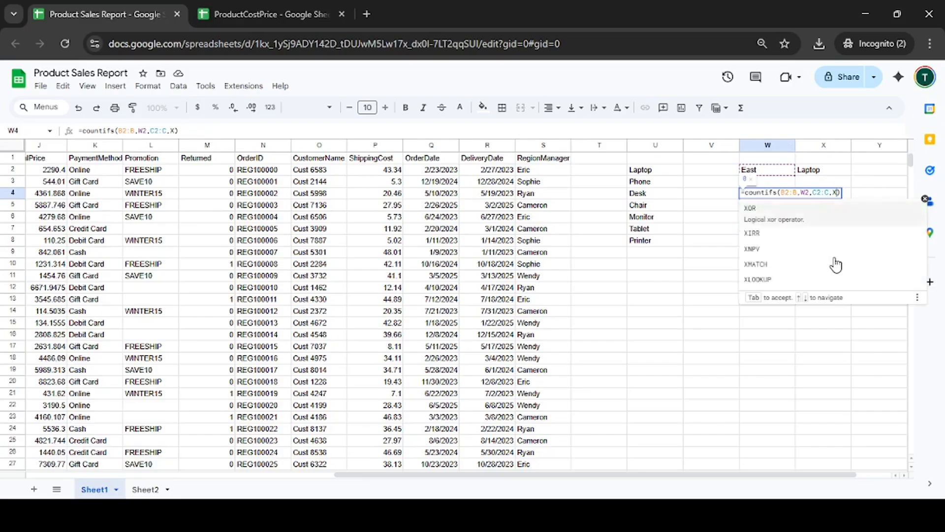
type("2")
key("Return")
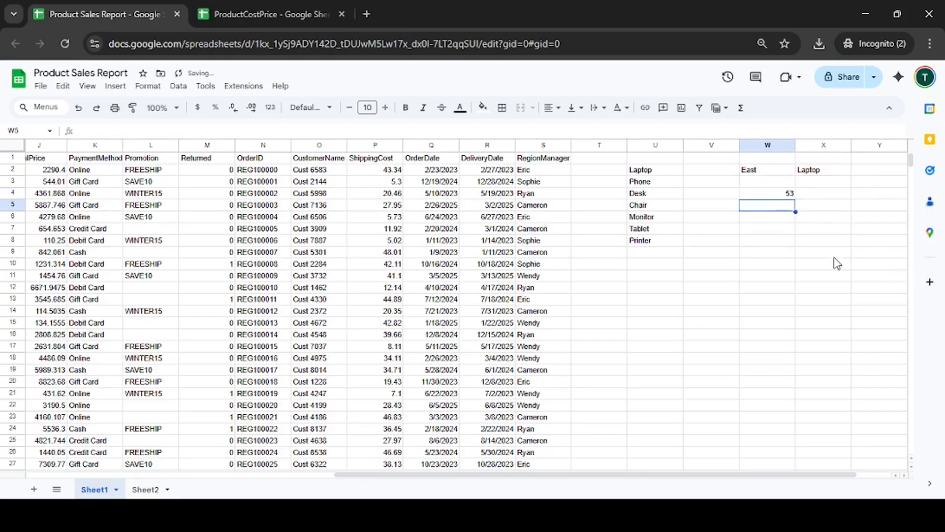
Review the W2 and X2 cell references inside the COUNTIFS formula in W4.
key("Up")
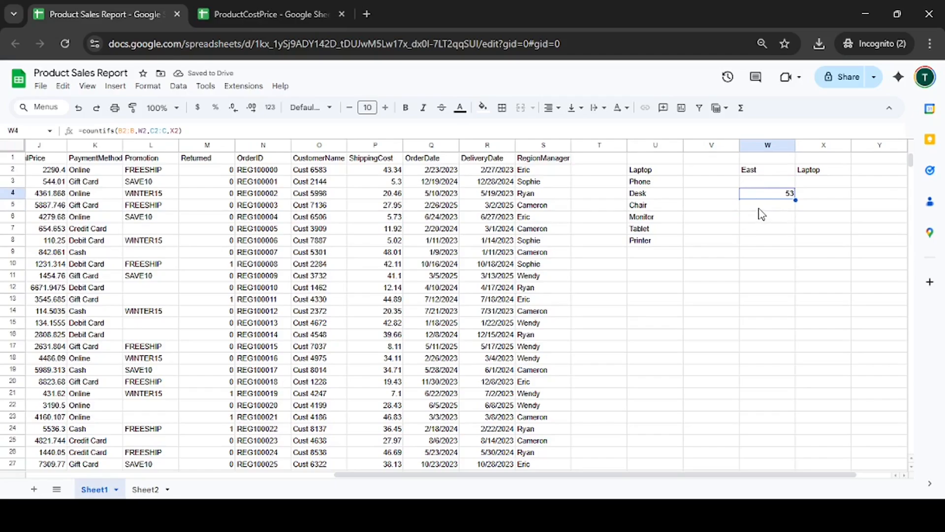
key("Return")
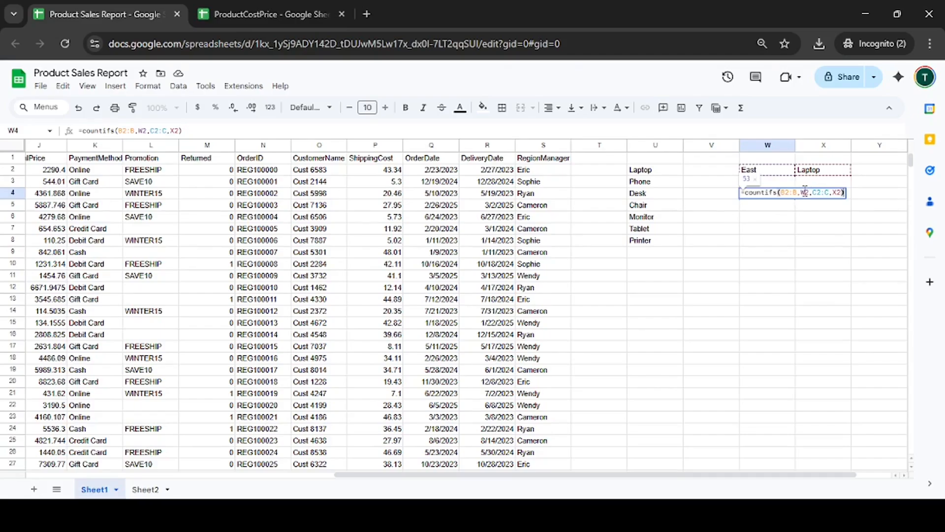
left_click(806, 192)
key("Return")
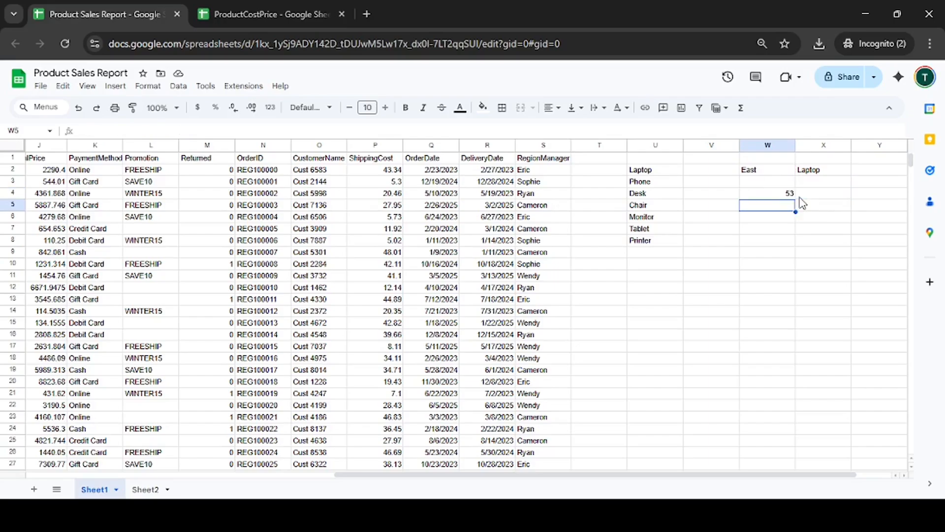
Examine the region names in the Region column of the sales data for another value to use as criterion.
key("Up")
key("Up")
key("Up")
key("ctrl+Left")
key("ctrl+Left")
key("ctrl+Left")
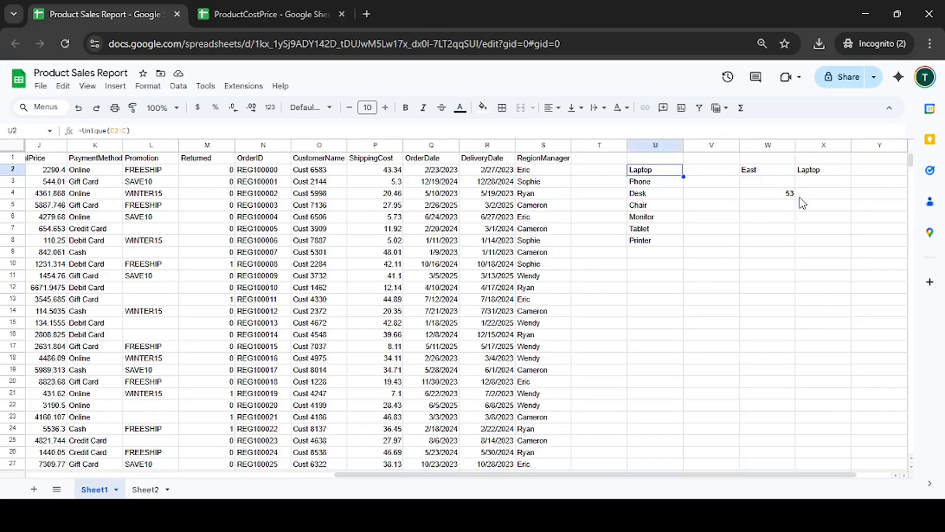
key("Down")
key("Right")
key("Up")
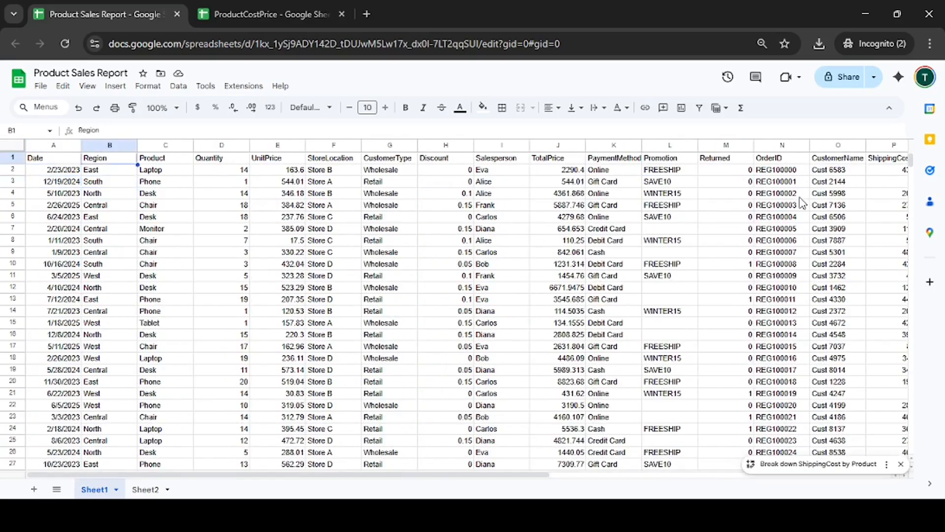
Change the region criterion in W2 to South.
key("ctrl+Right")
key("ctrl+Right")
key("ctrl+Right")
key("ctrl+Right")
key("Left")
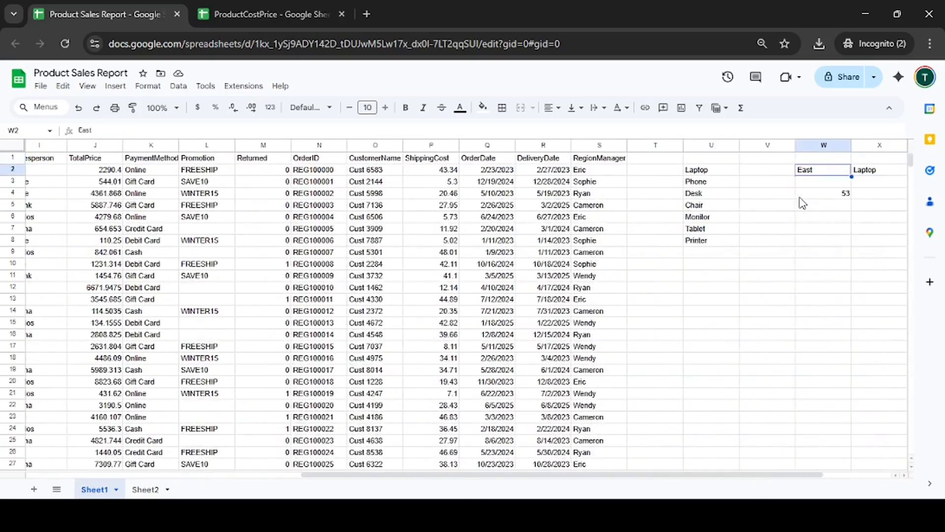
type("South")
key("Return")
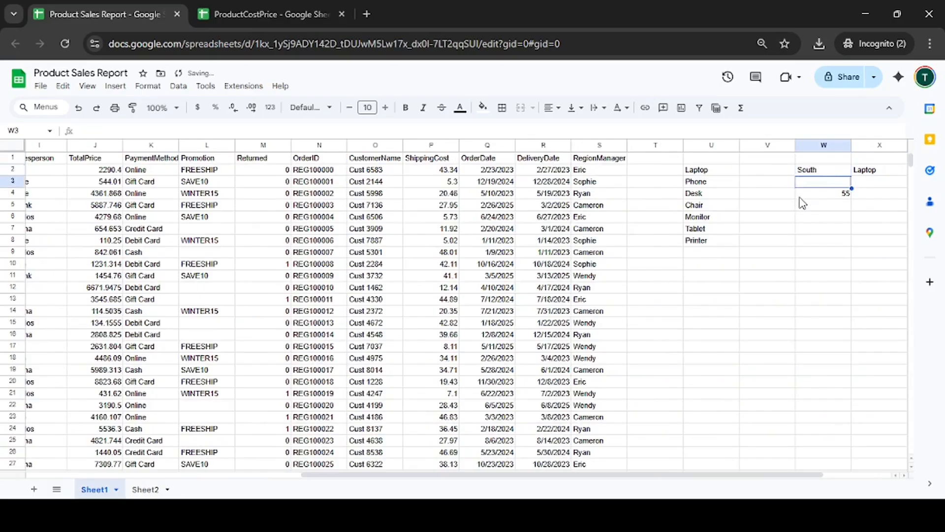
Inspect the COUNTIFS formula in W4 and the cells it references.
key("Down")
key("Return")
key("Escape")
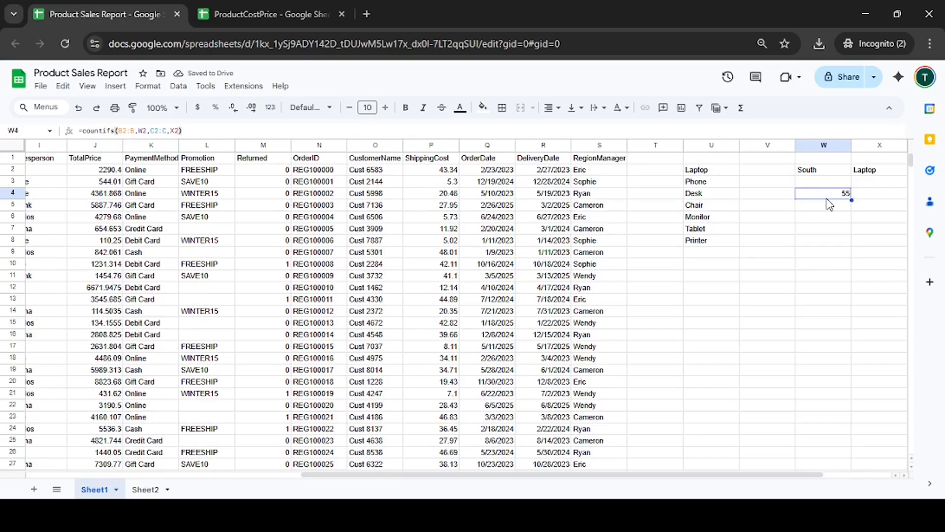
double_click(828, 196)
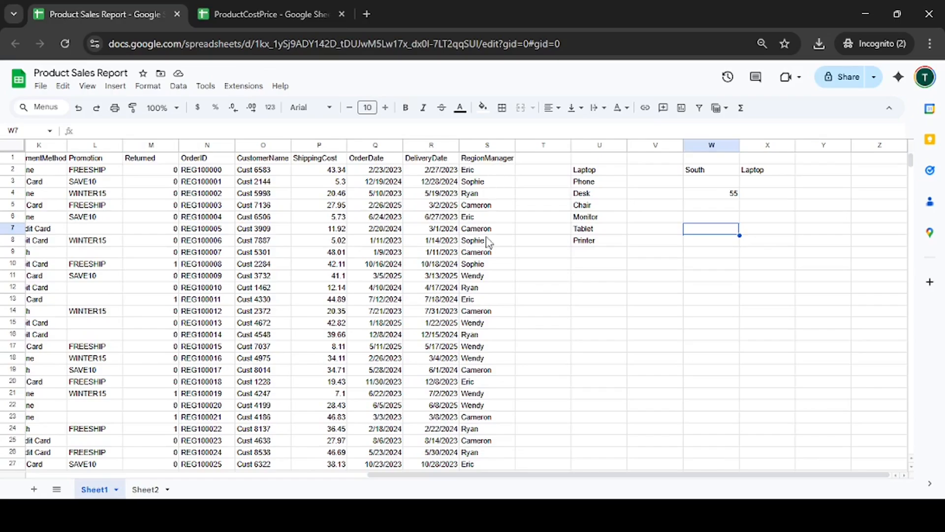
Examine the RegionManager and CustomerType columns as possible criteria for a sales total.
left_click(478, 186)
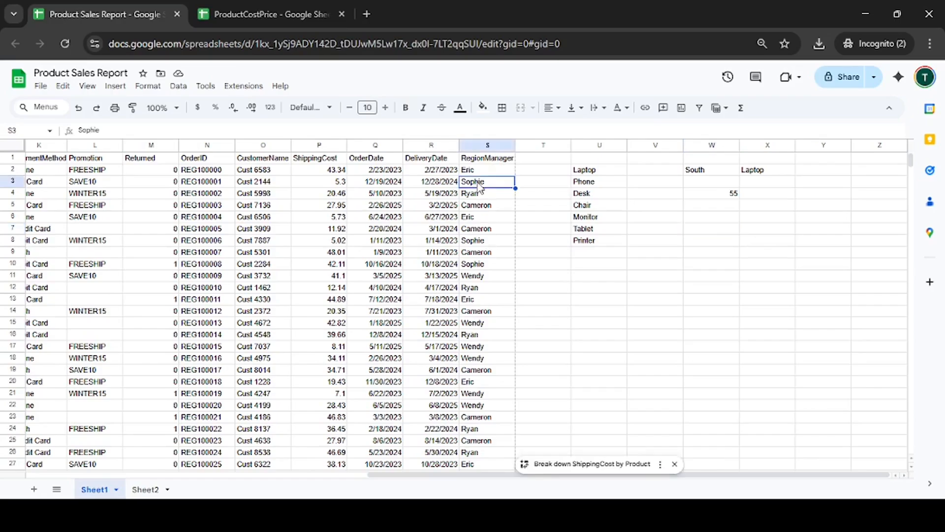
scroll(334, 216, "left", 3)
scroll(335, 215, "left", 2)
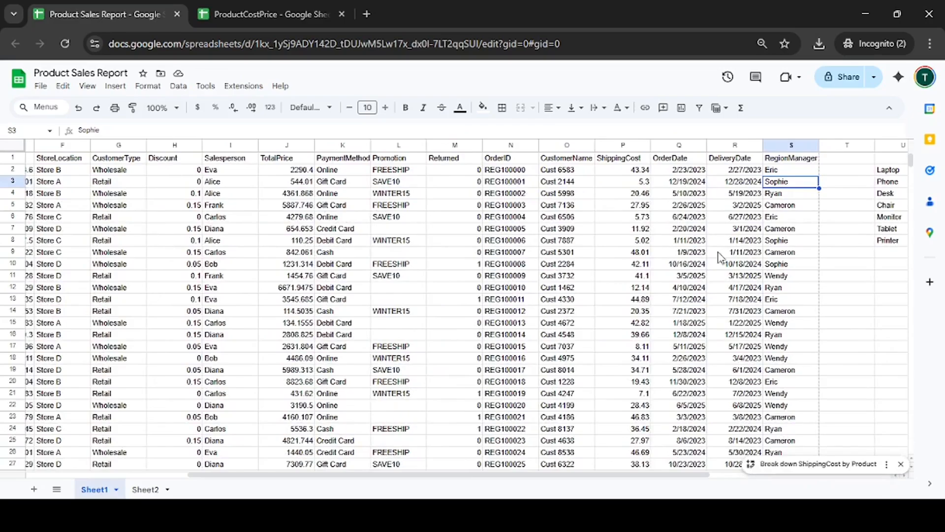
scroll(421, 246, "left", 1)
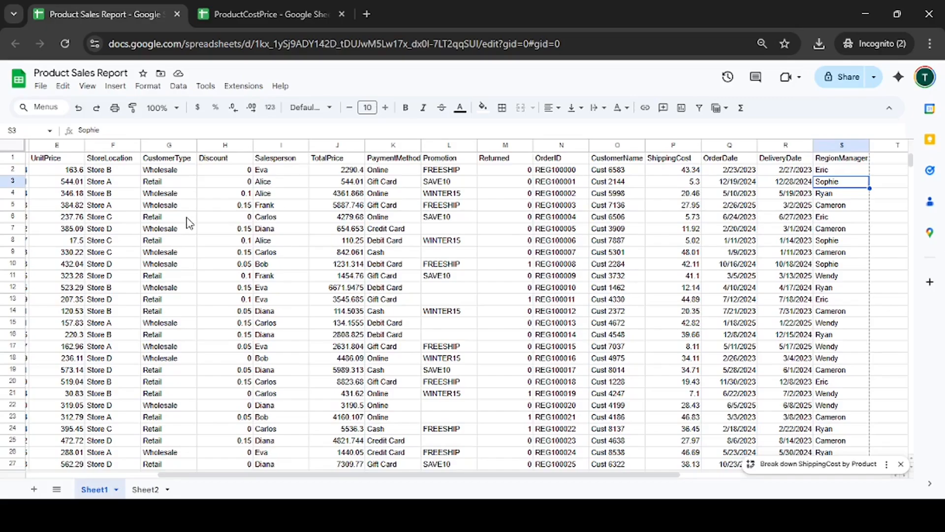
scroll(188, 223, "right", 6)
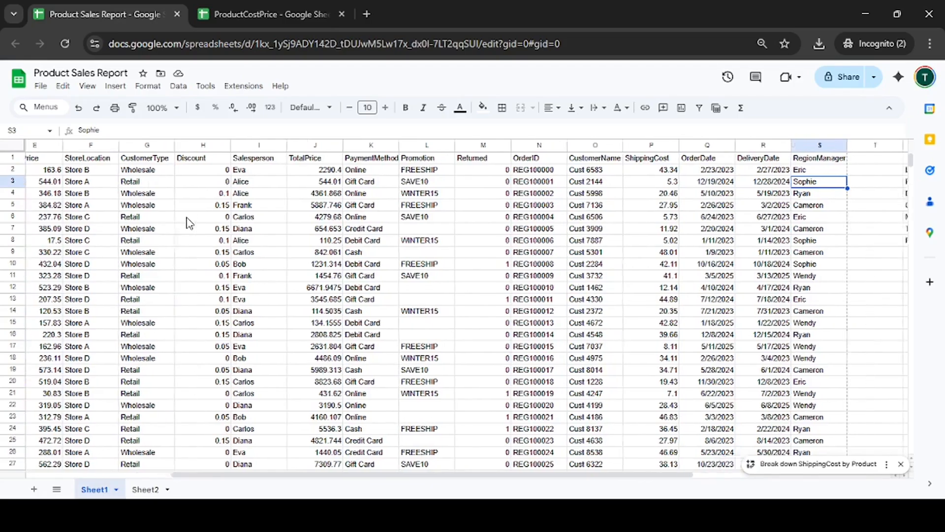
Begin a SUMIFS formula in W7 with the TotalPrice range J2:J as the sum range.
left_click(722, 232)
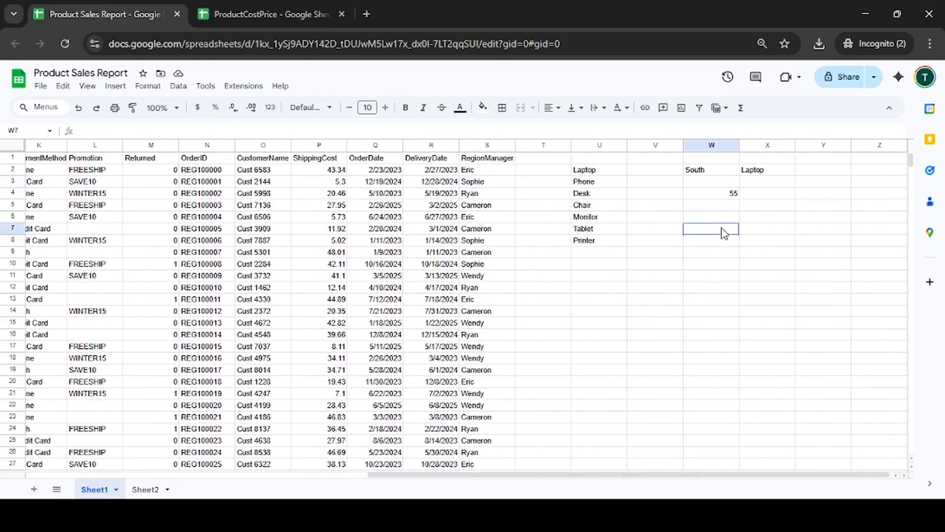
type("=")
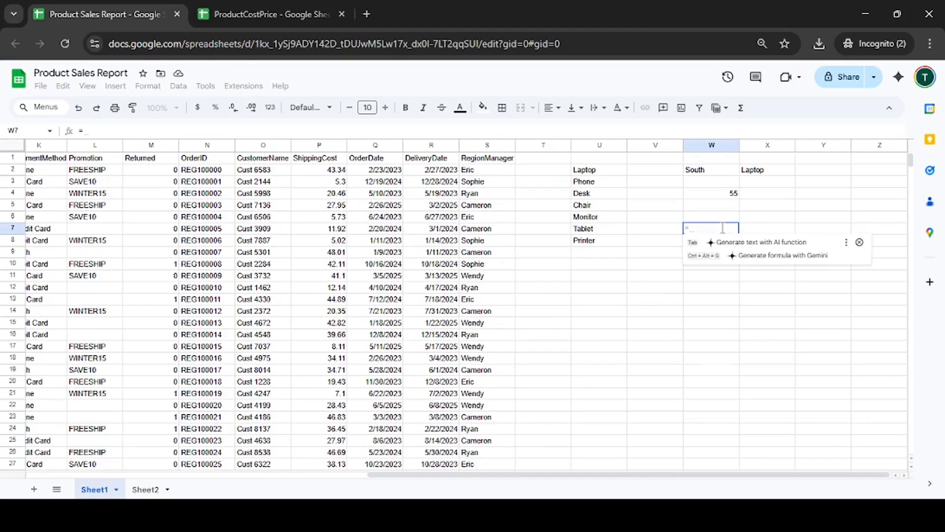
type("sumifs")
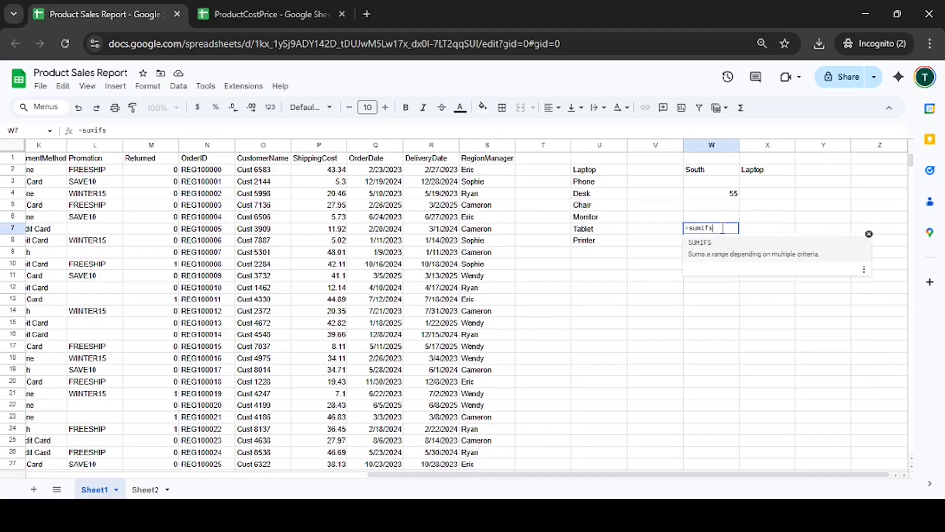
type("(")
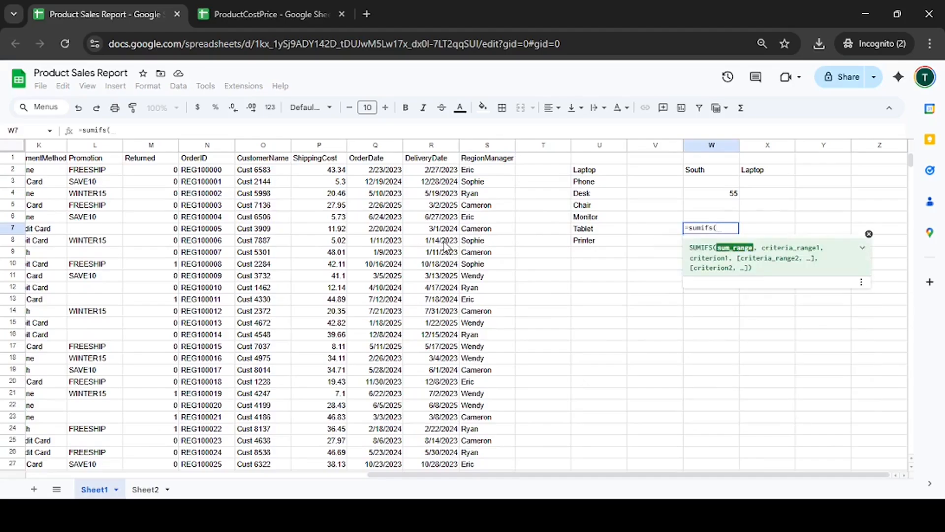
scroll(445, 244, "left", 6)
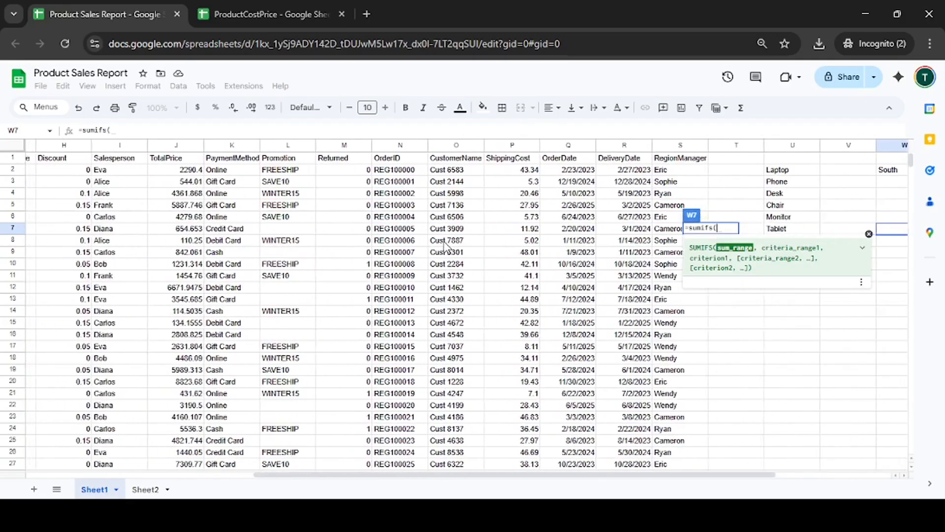
scroll(446, 245, "left", 3)
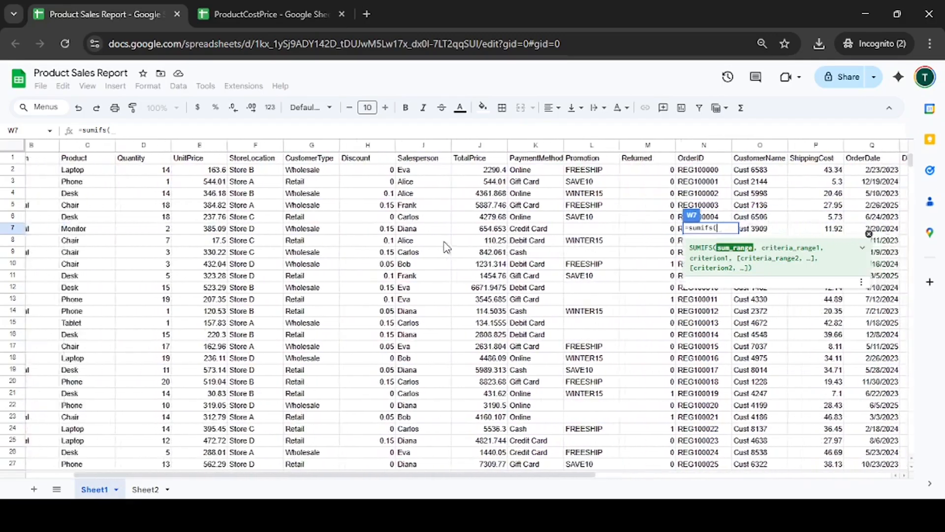
scroll(274, 232, "left", 1)
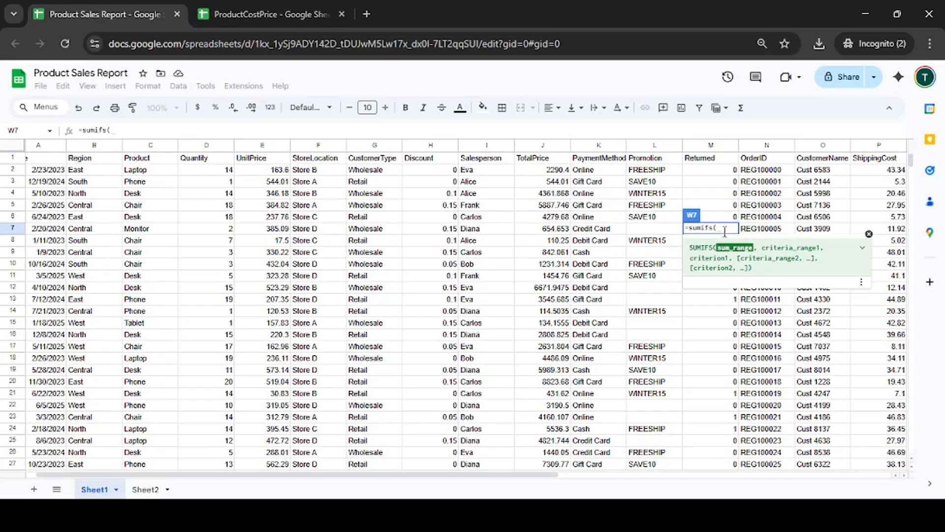
type("J2")
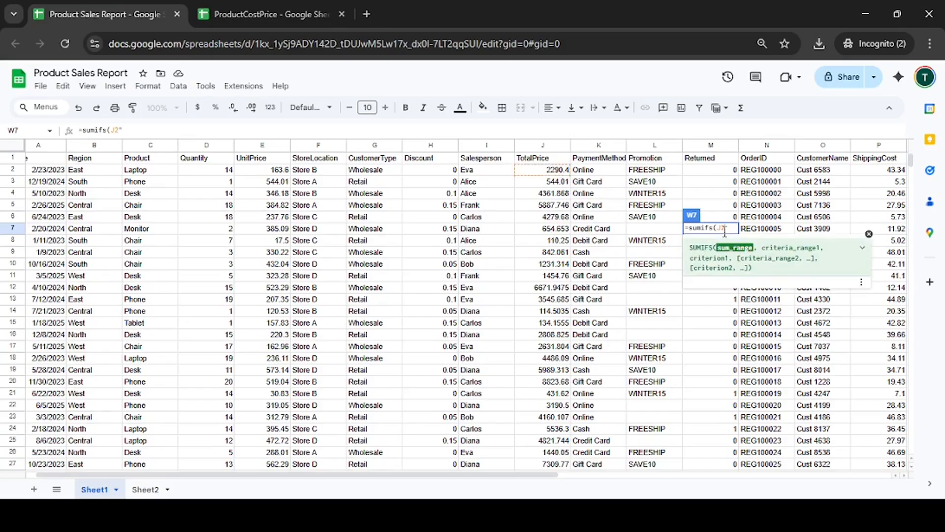
type(":J")
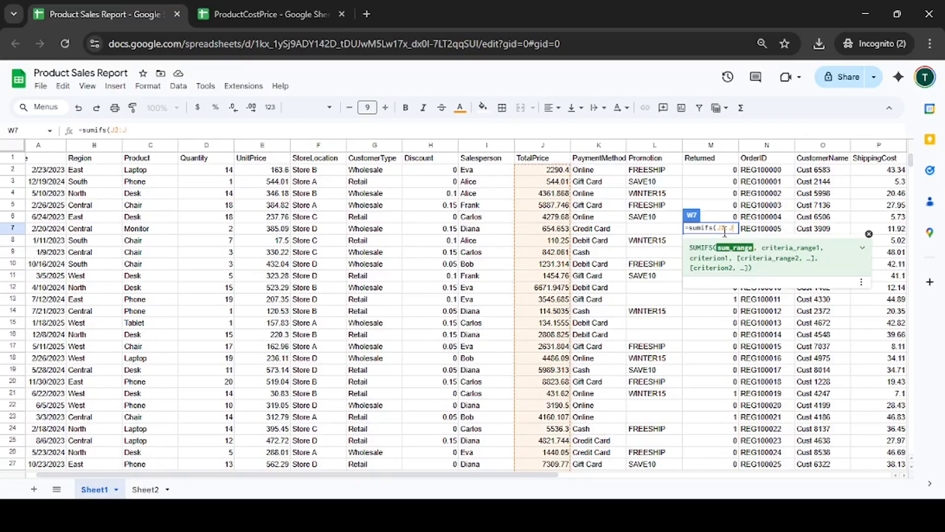
type(",")
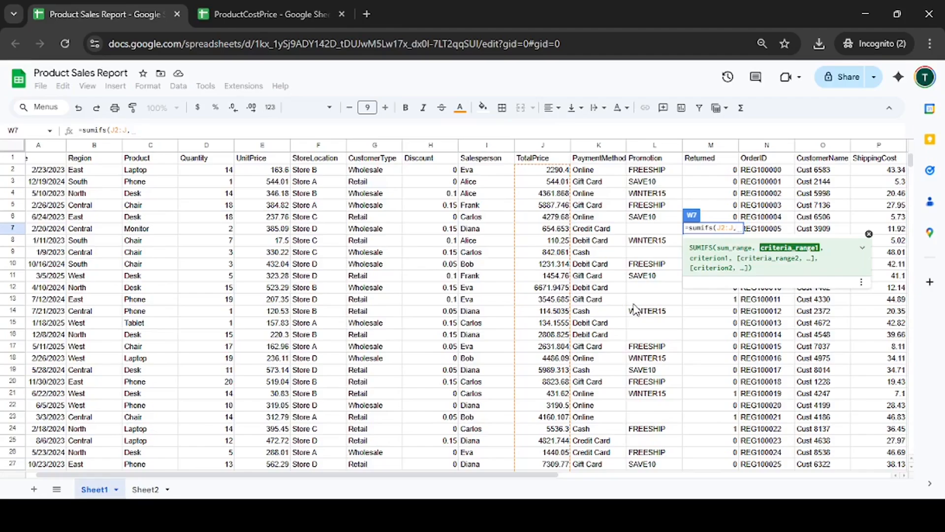
Add the RegionManager range S2:S as the first criteria range, with the manager name shown in S3 as its quoted criterion.
scroll(635, 309, "right", 10)
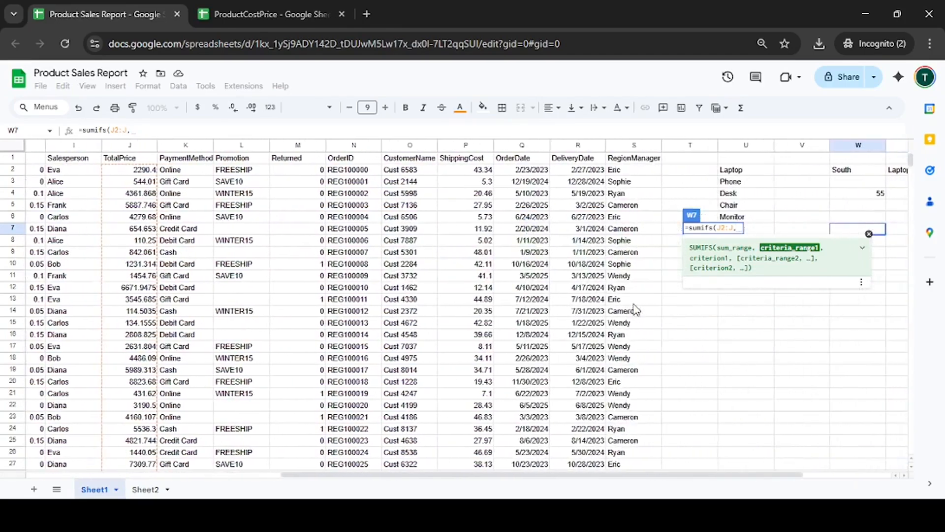
scroll(635, 310, "right", 2)
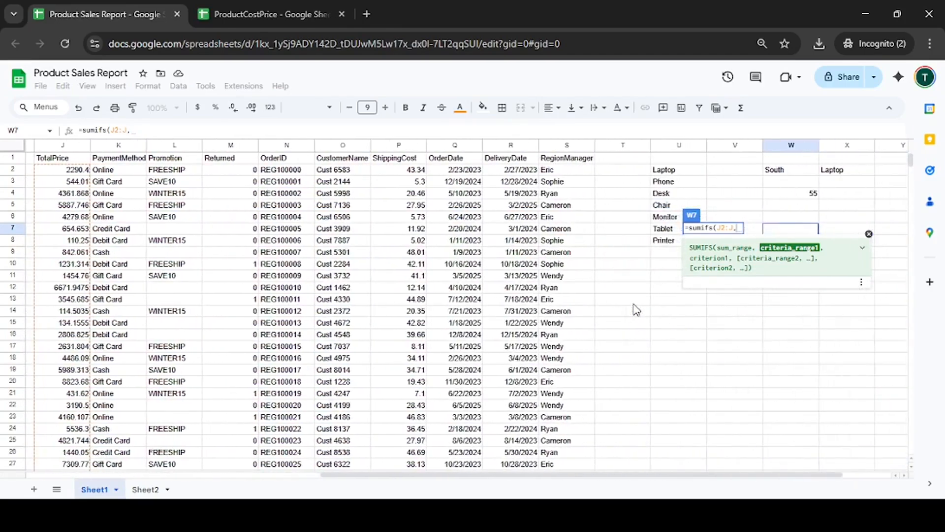
left_click(565, 172)
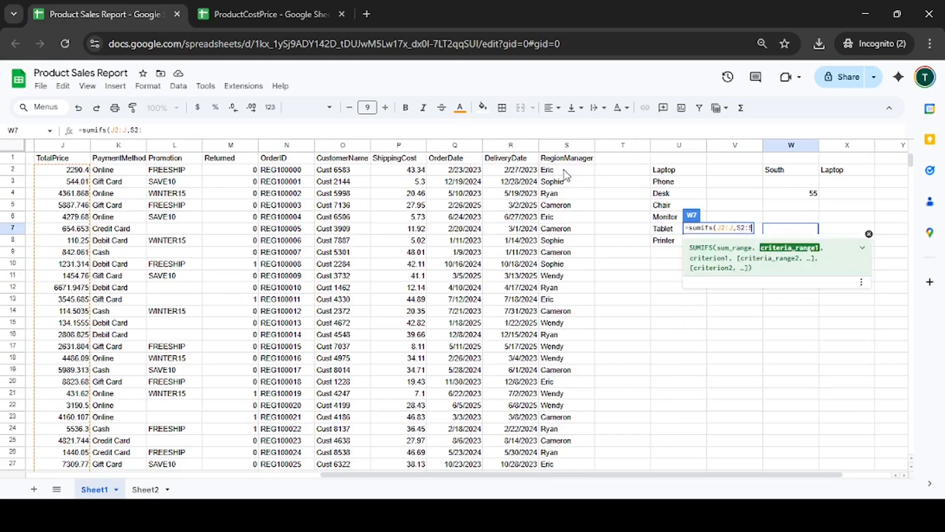
type(":S,")
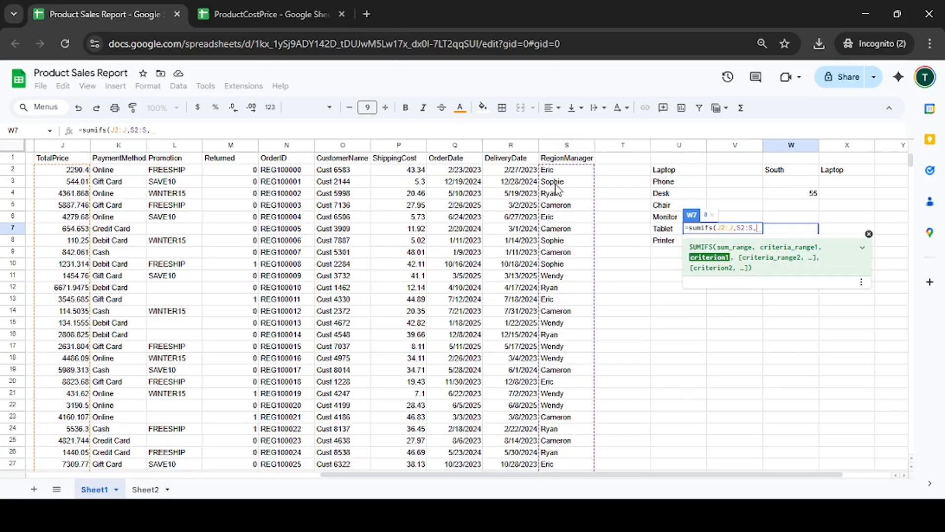
type("\"")
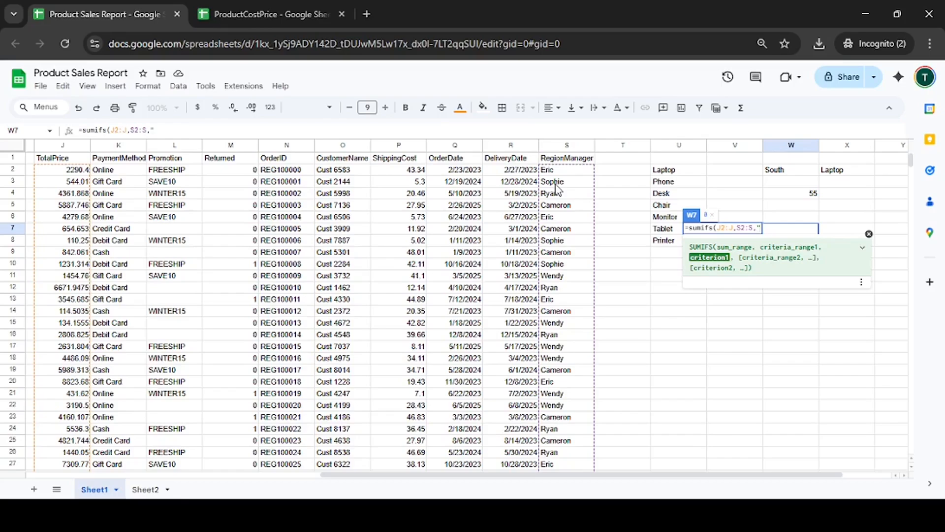
type("Sophie")
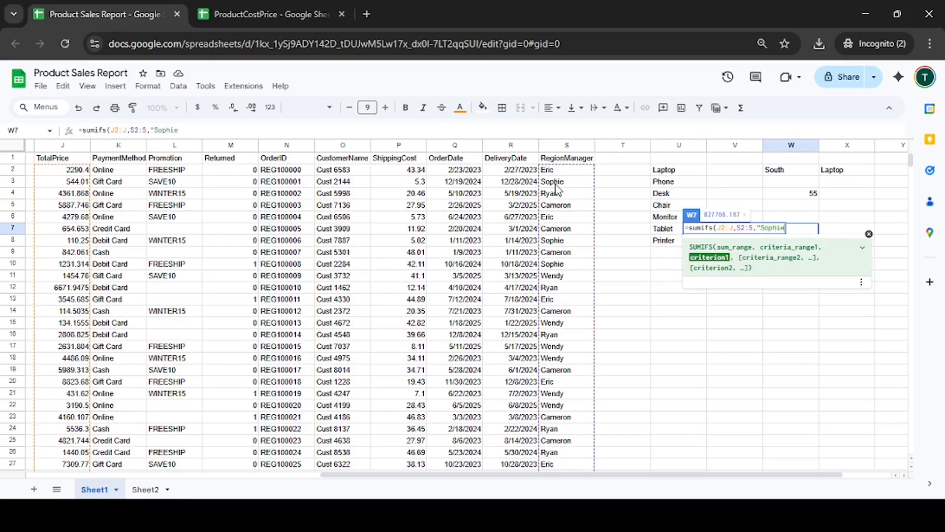
type("\",")
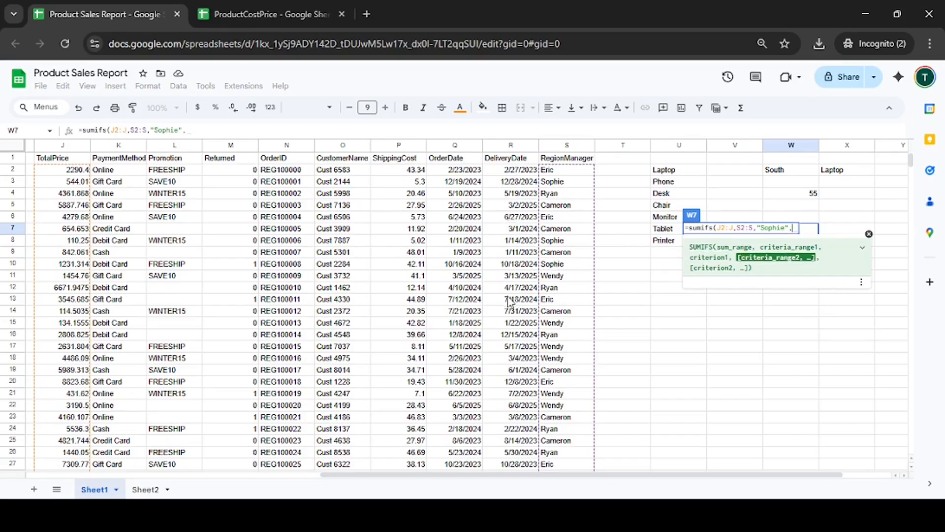
Add the CustomerType range G2:G with the criterion "Wholesale", then close and commit the SUMIFS formula in W7.
scroll(510, 302, "left", 3)
scroll(509, 302, "left", 3)
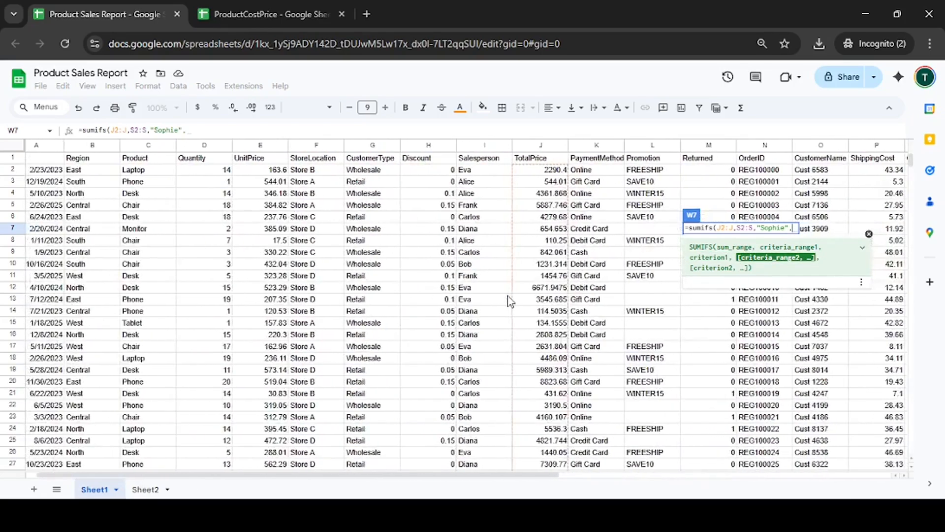
scroll(511, 300, "left", 2)
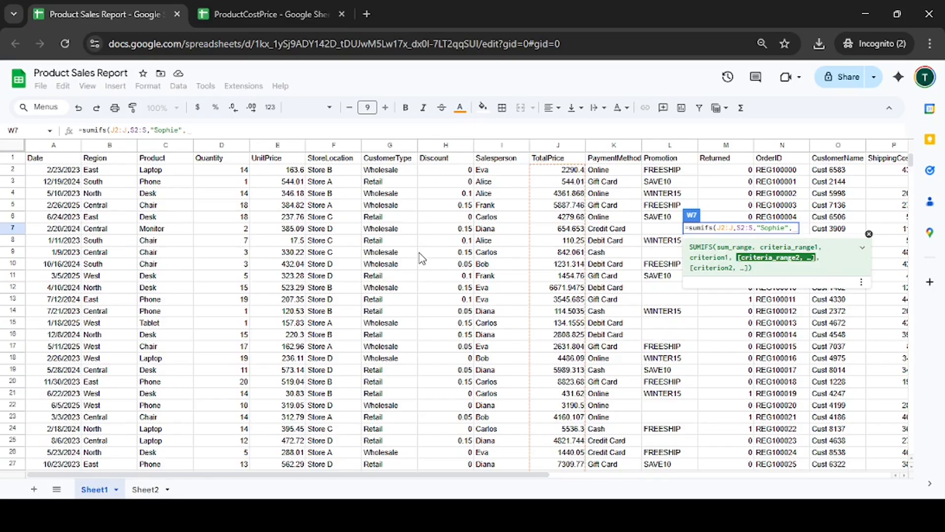
type("G2:G")
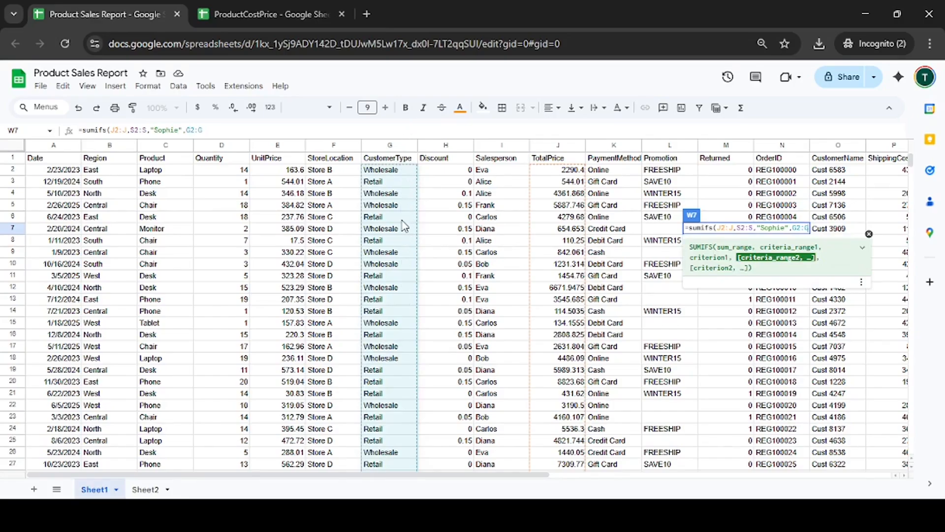
type(",\"")
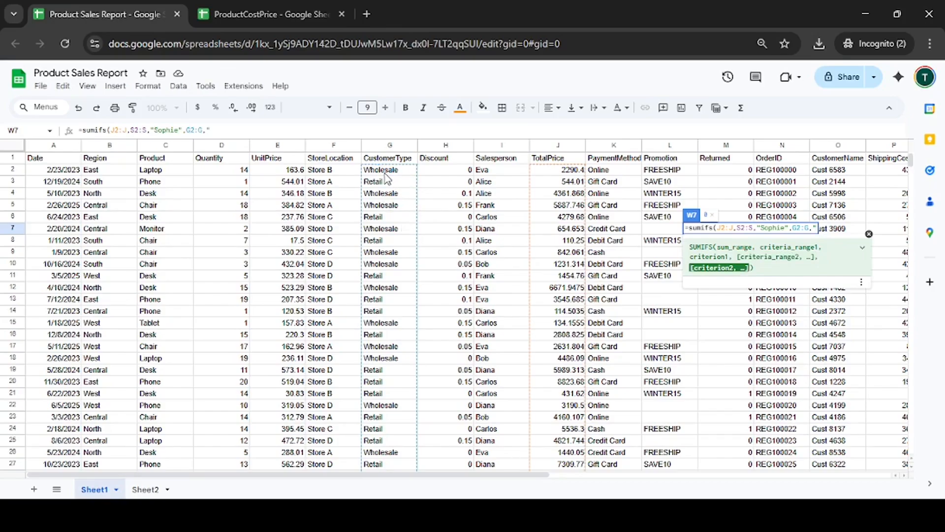
type("Wholesale\"")
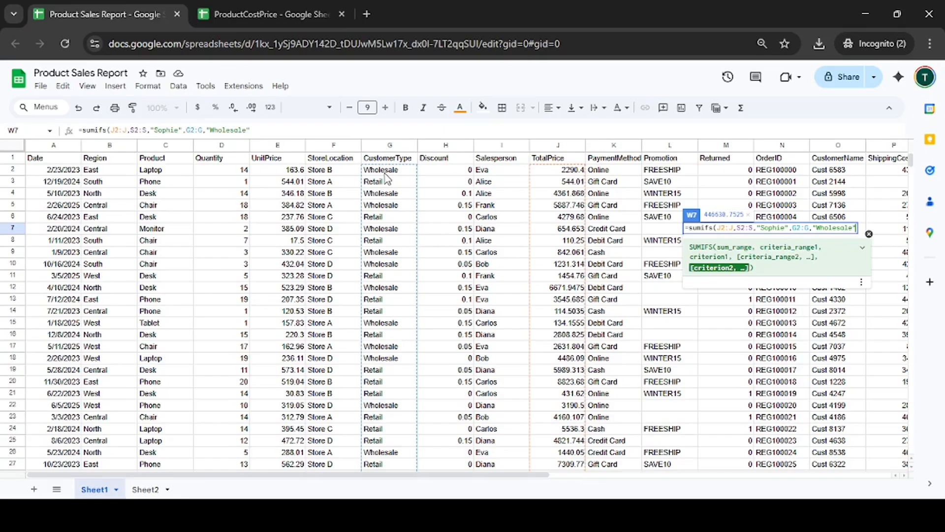
type(")")
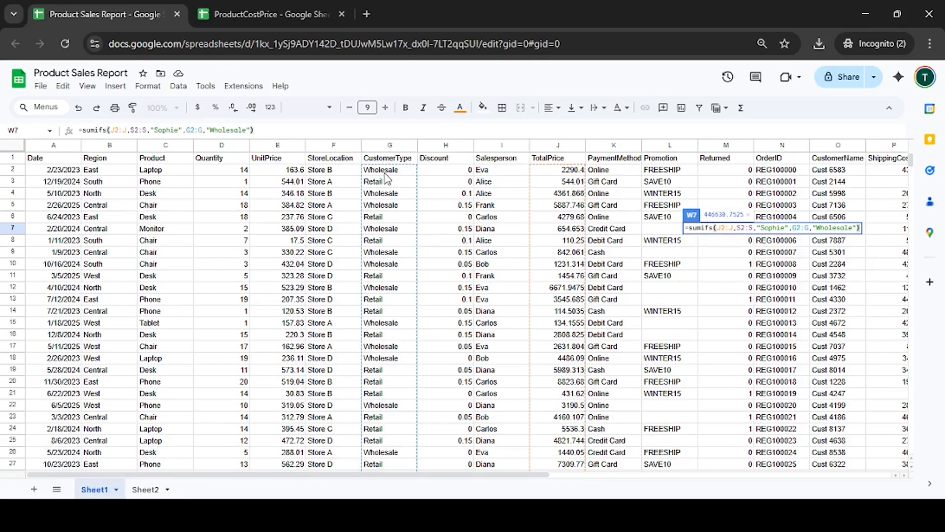
key("Return")
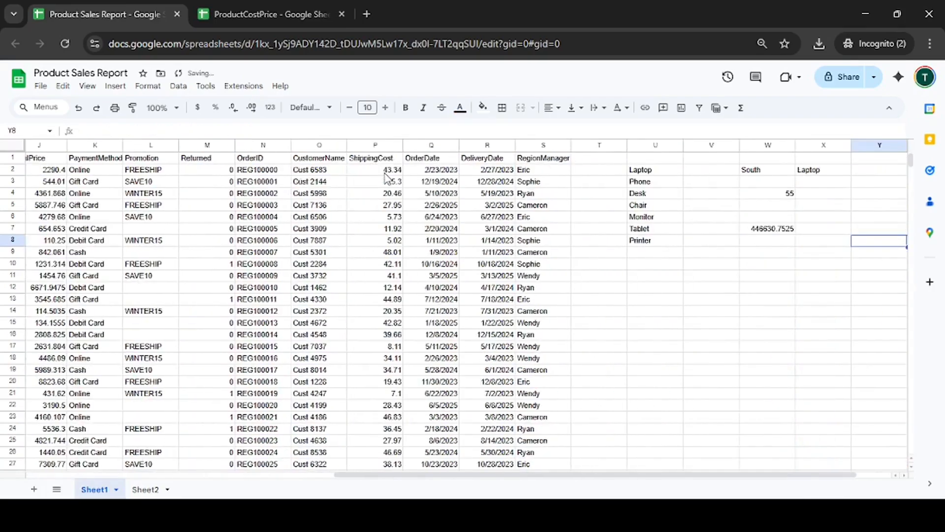
key("Up")
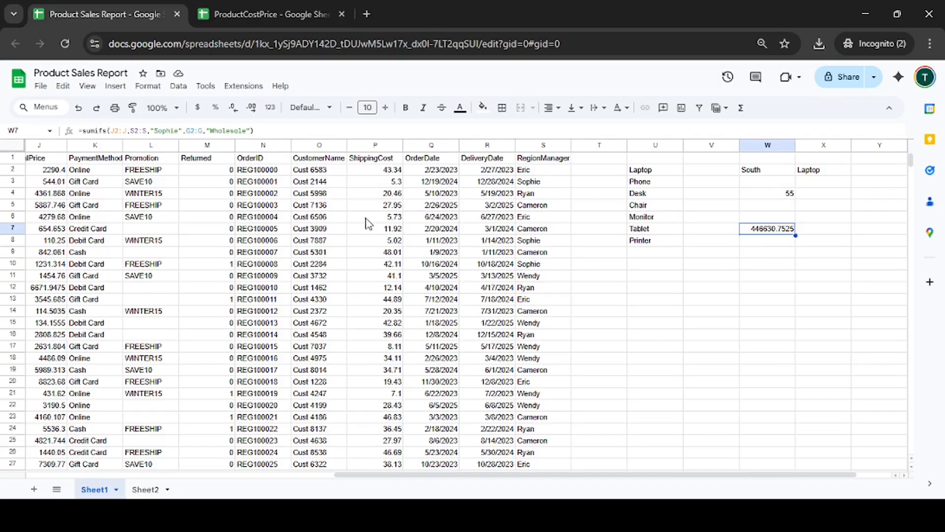
Enter the region manager name from S3 in W5 and "Wholesale" in X5 as criteria cells.
key("Up")
key("Up")
type("Sophie")
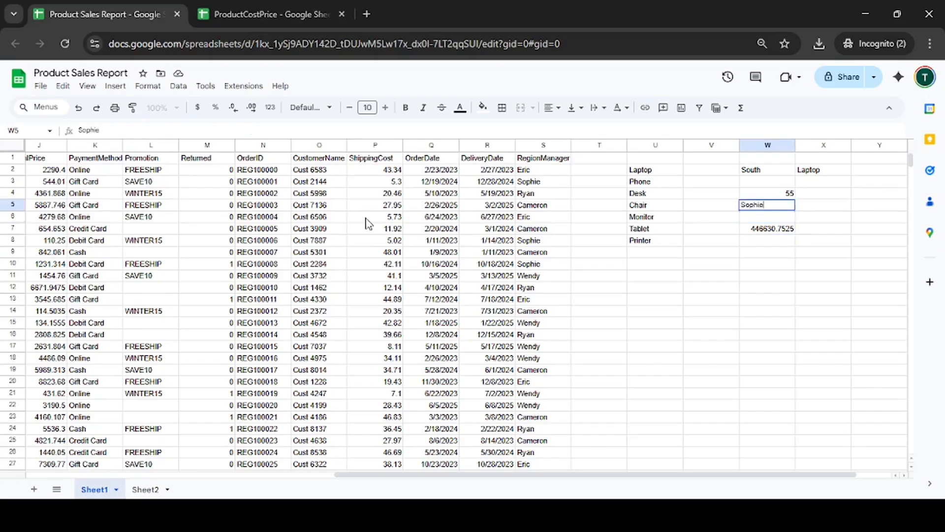
key("Tab")
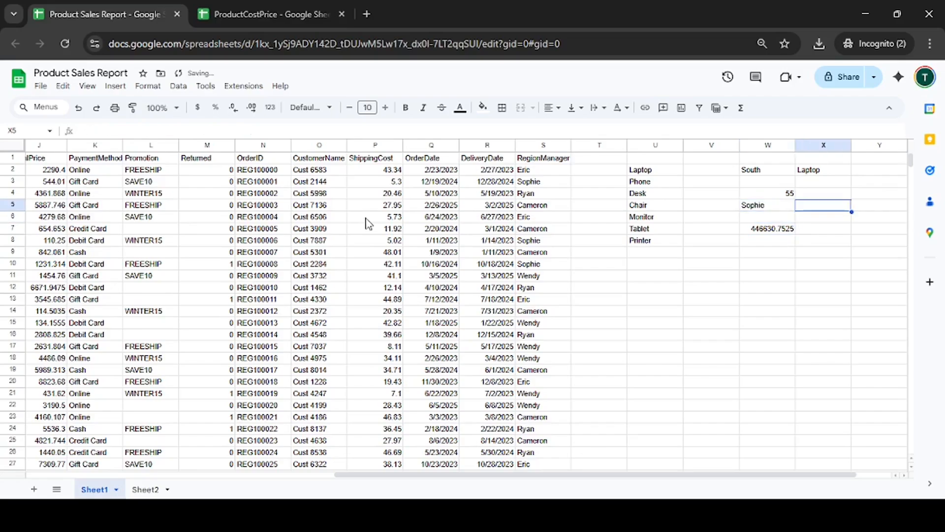
type("Wholesa")
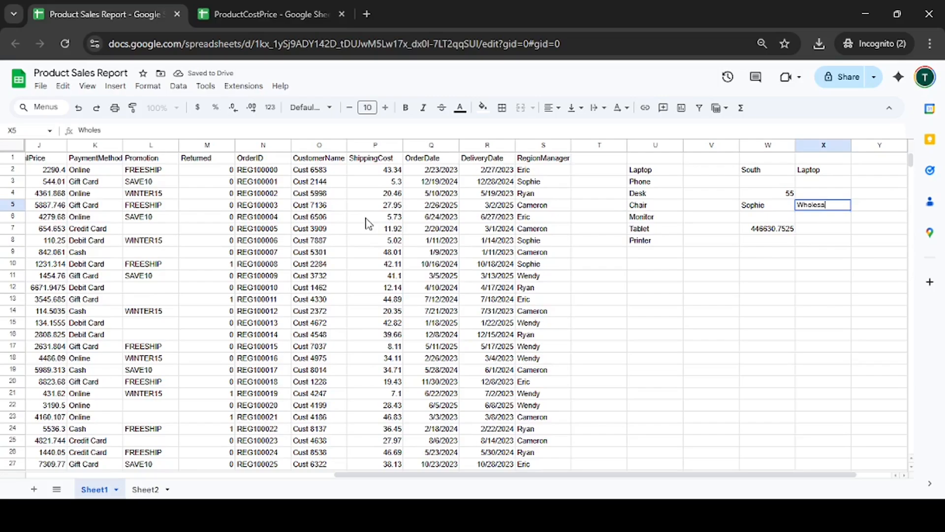
type("le")
key("Return")
key("Down")
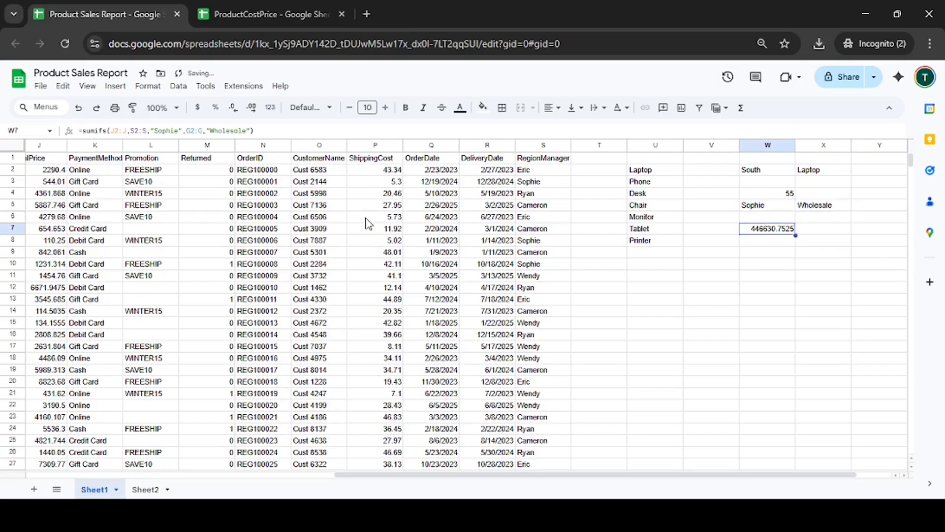
Replace the quoted manager name in the W7 SUMIFS formula with a reference to W5.
key("F2")
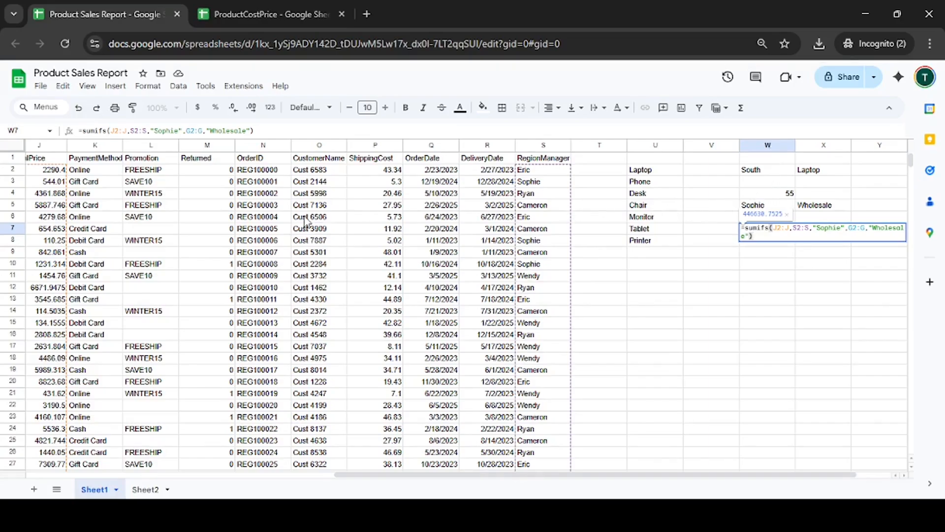
left_click(814, 230)
key("shift+Right")
key("shift+Right")
key("shift+Right")
key("shift+Right")
key("shift+Right")
key("shift+Right")
key("shift+Right")
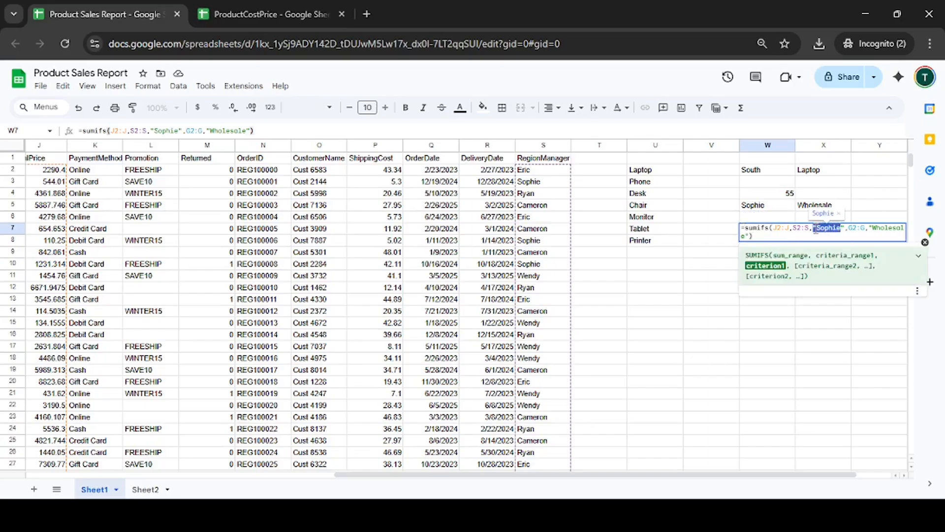
key("shift+Right")
type("W5")
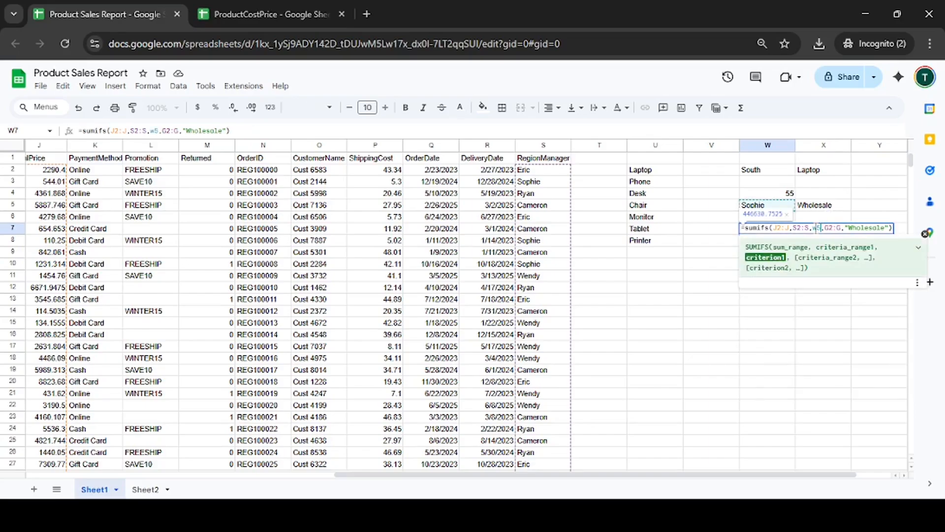
Replace the "Wholesale" criterion in the W7 SUMIFS formula with a reference to X5 and commit the formula.
key("Right")
key("Right")
key("Right")
key("Right")
key("Right")
key("Right")
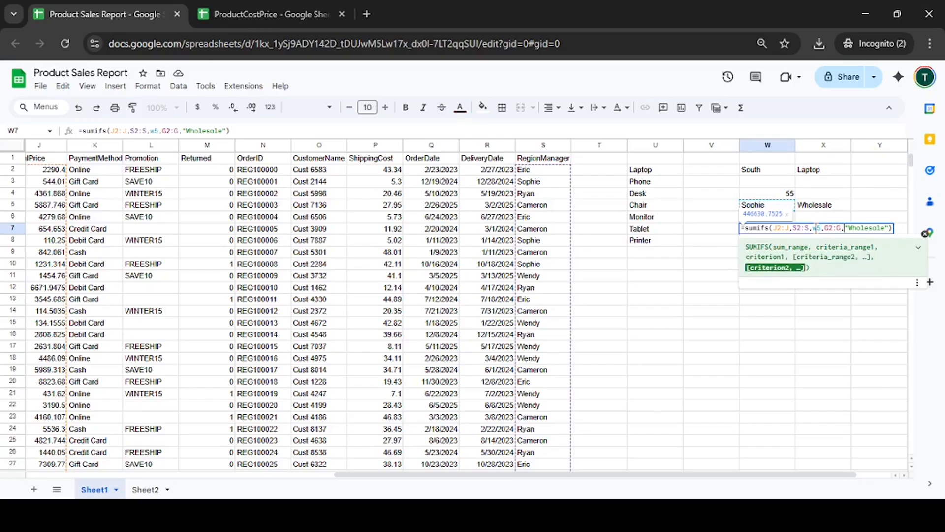
key("shift+Right")
key("shift+Right")
key("shift+Right")
key("shift+Right")
key("shift+Right")
key("shift+Right")
key("shift+Right")
key("shift+Right")
key("shift+Right")
key("shift+Right")
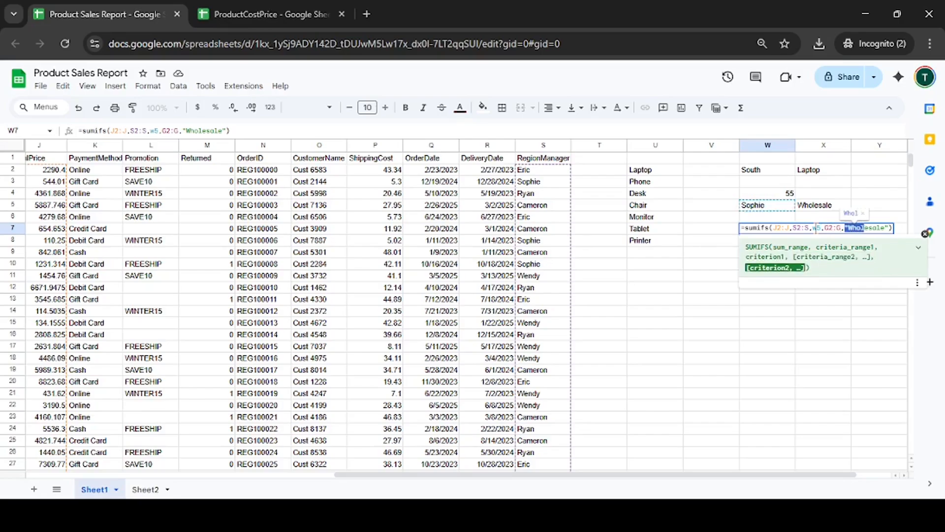
key("shift+Right")
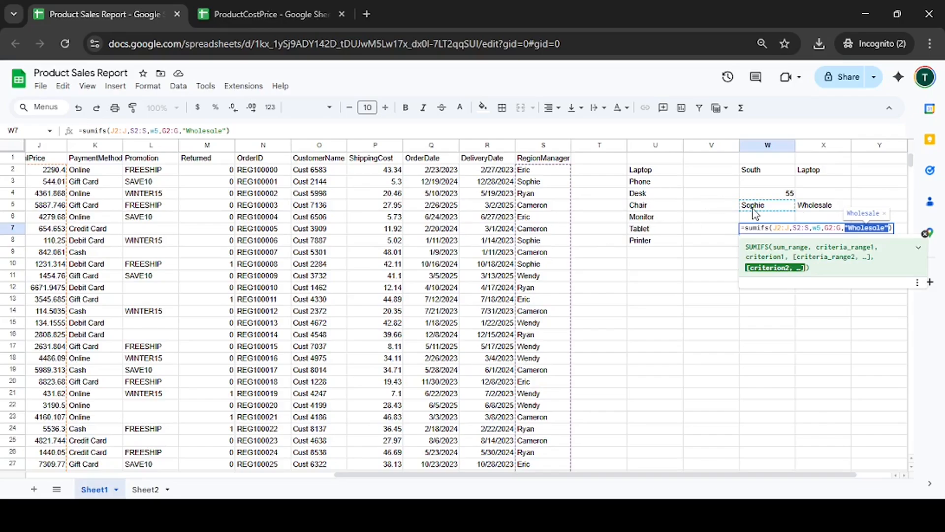
type("X")
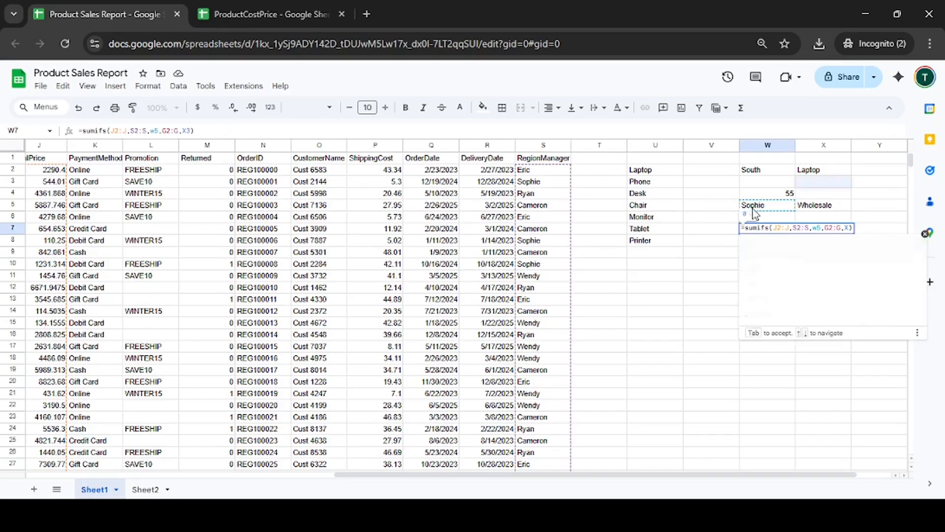
type("5")
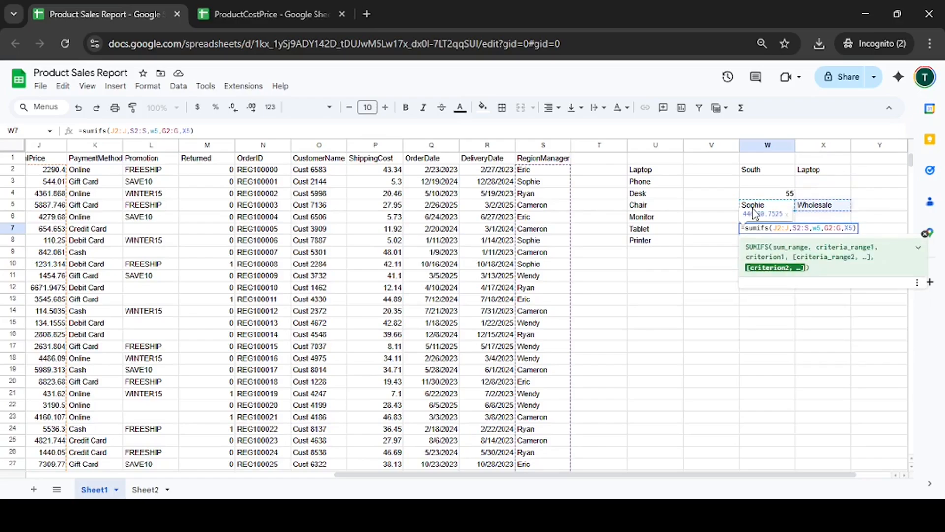
key("Return")
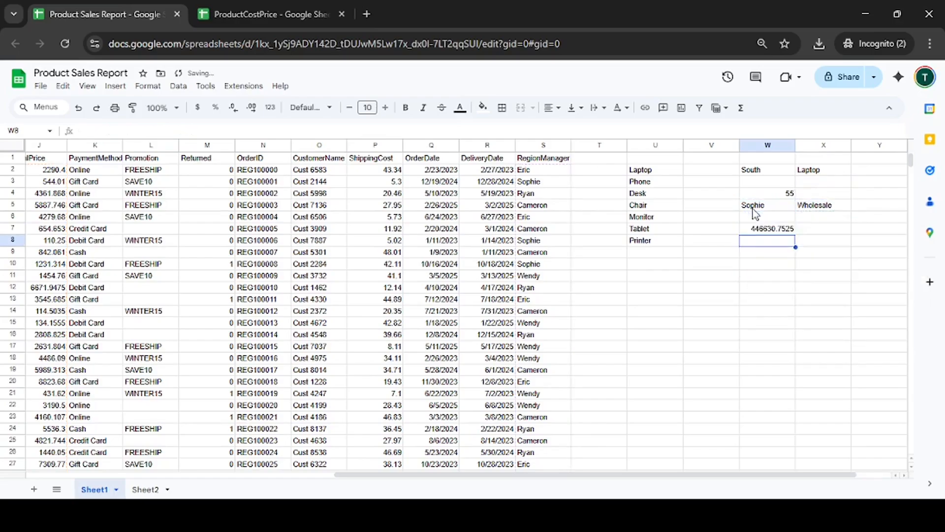
Review the cell references in the SUMIFS formula in W7 and the COUNTIFS formula in W4.
key("Up")
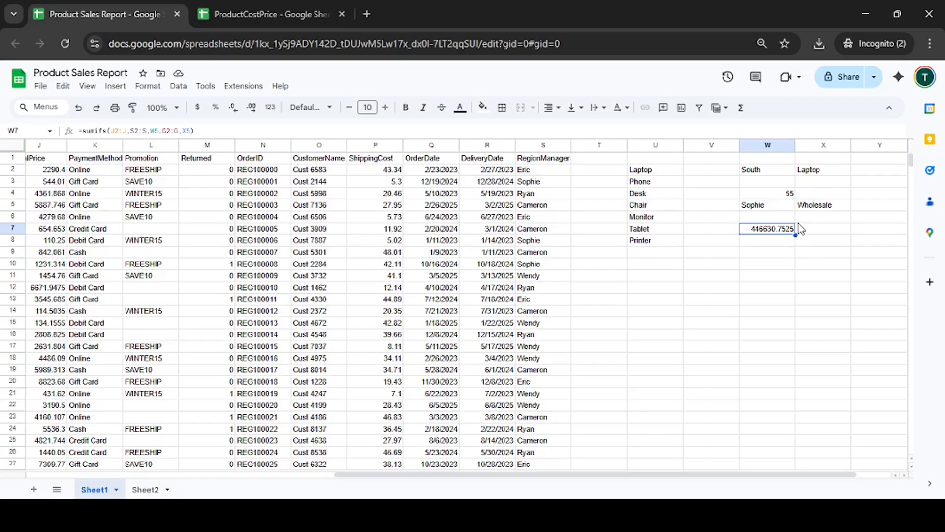
key("Up")
key("Up")
key("Up")
key("Return")
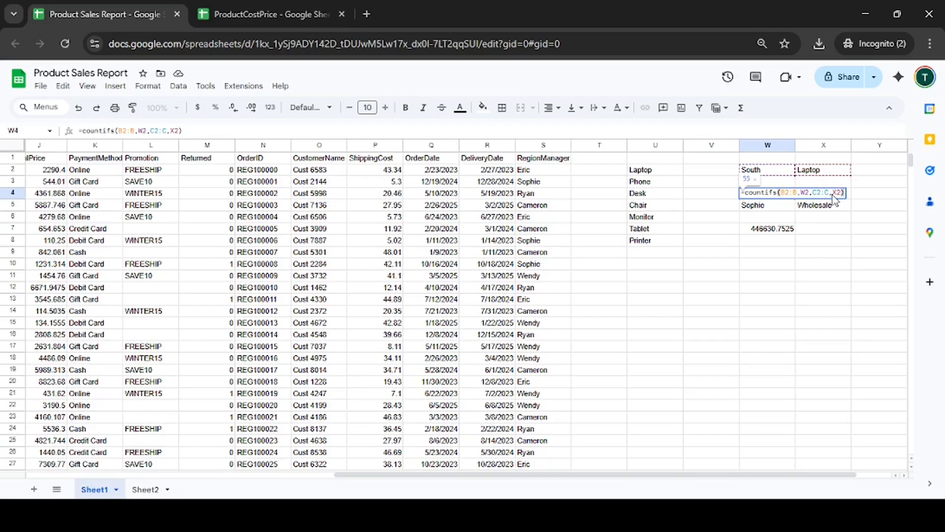
key("Return")
key("Down")
key("Down")
key("Return")
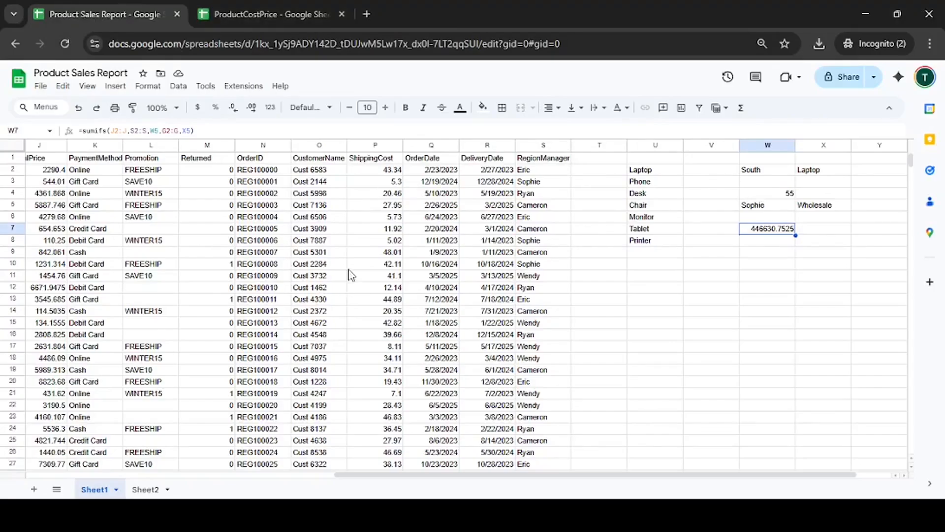
Examine the Product and Cost Price table in A1:B8 of the ProductCostPrice spreadsheet, and return to the Product Sales Report.
left_click(266, 6)
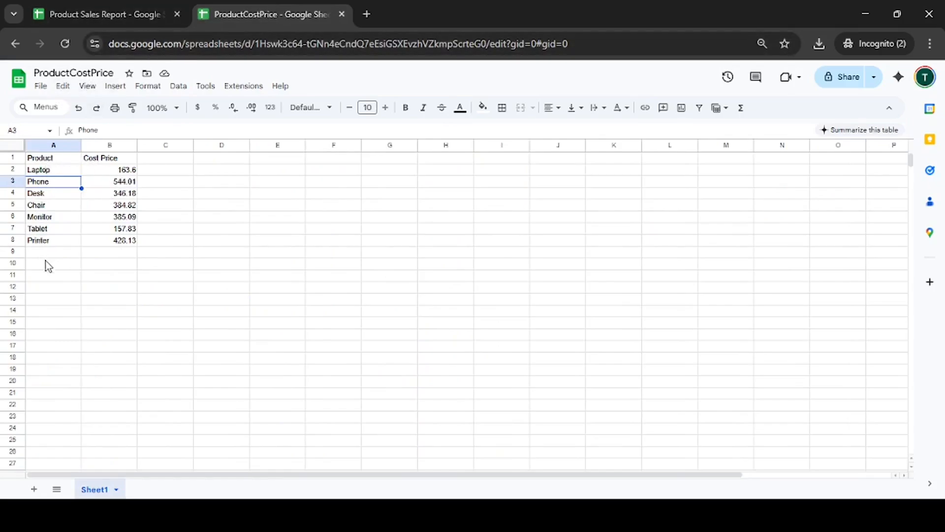
left_click(61, 160)
key("ctrl+Down")
key("ctrl+Right")
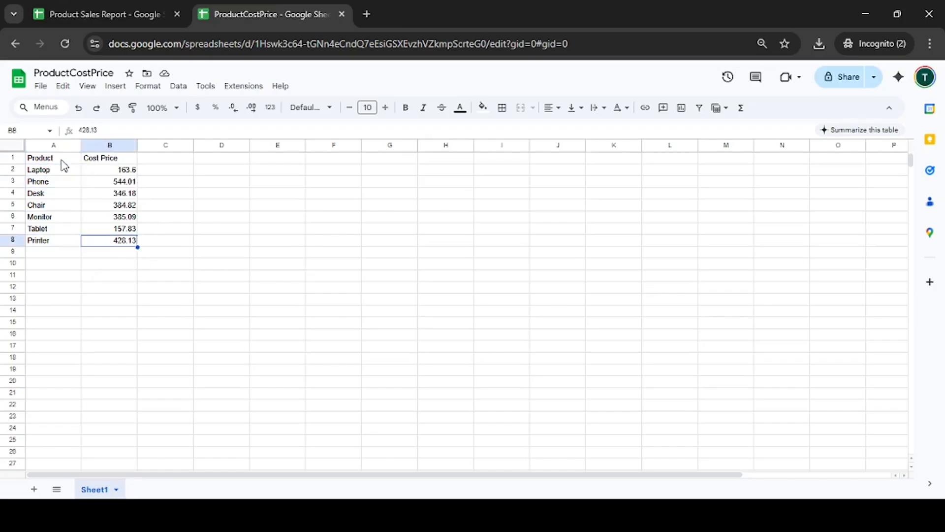
key("ctrl+Home")
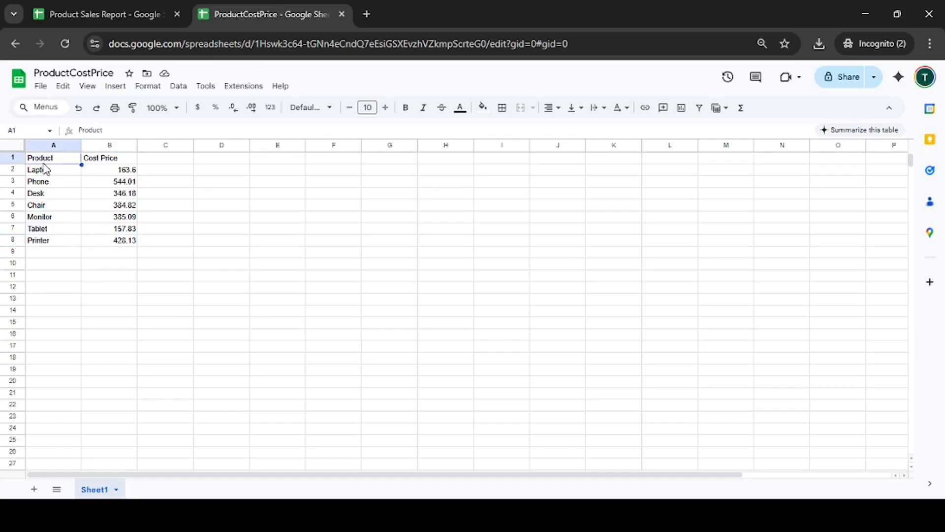
key("shift+Right")
key("shift+Right")
key("shift+Left")
key("ctrl+shift+Down")
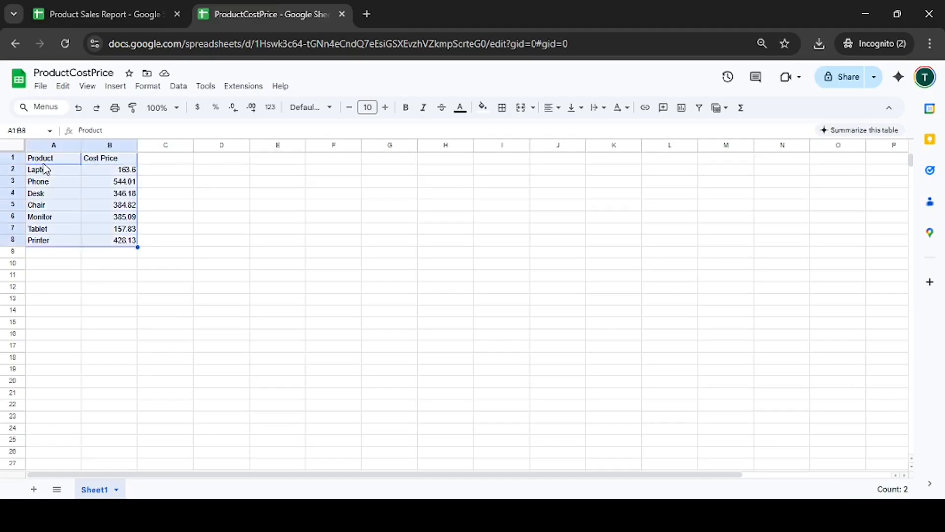
left_click(101, 16)
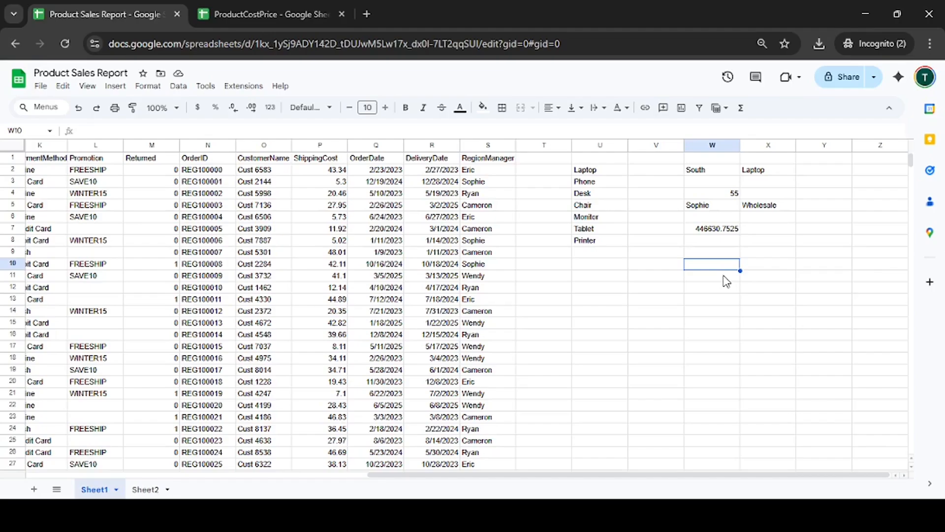
Locate the /d/ and /edit segments that enclose the spreadsheet ID in the ProductCostPrice URL.
left_click(268, 13)
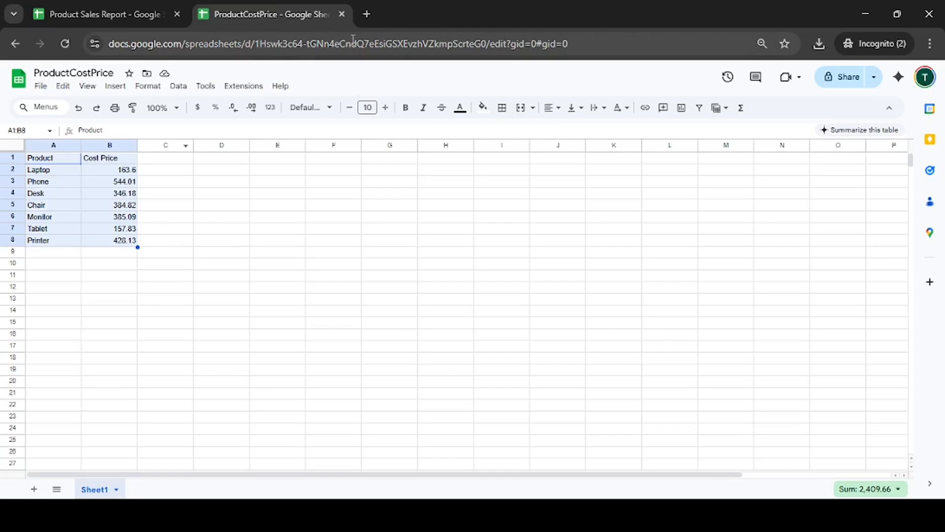
left_click(256, 45)
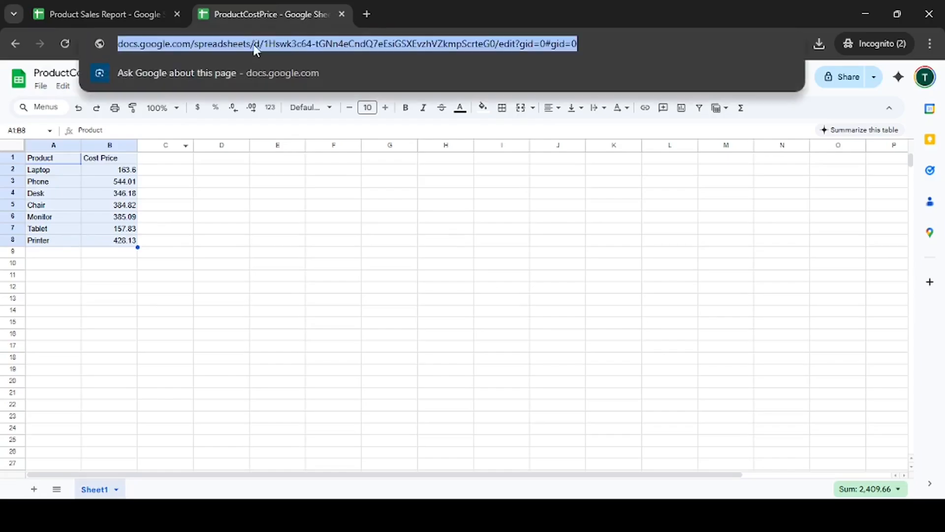
left_click(254, 45)
key("shift+Right")
key("shift+Right")
key("shift+Right")
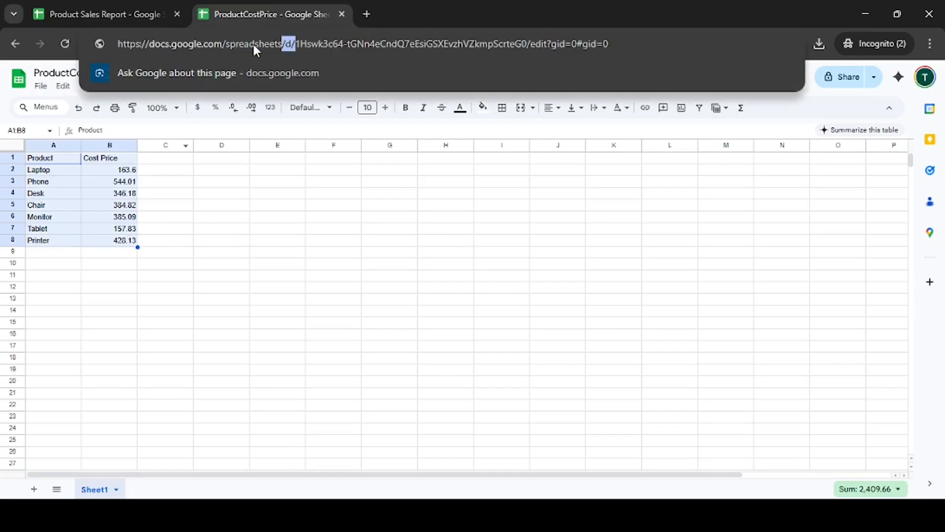
left_click(536, 45)
key("Left")
key("Left")
key("shift+Right")
key("shift+Right")
key("shift+Right")
key("shift+Right")
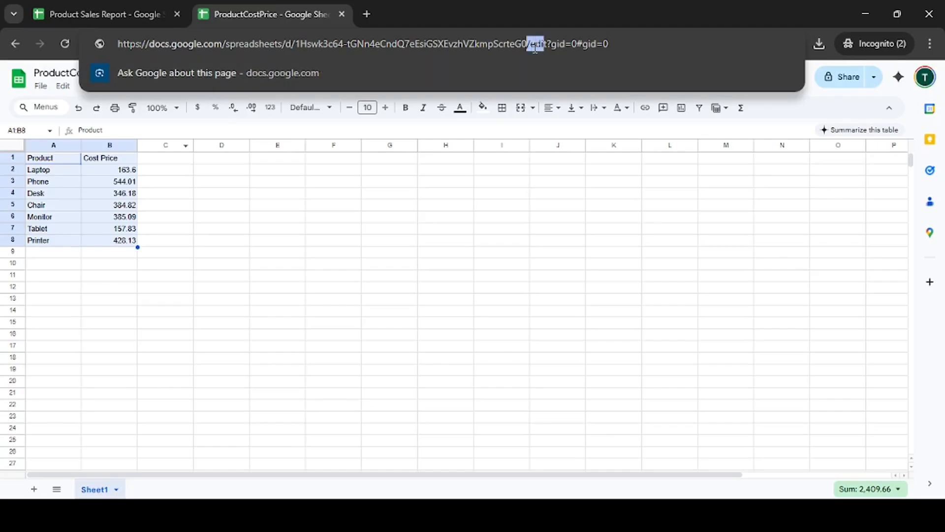
Copy the spreadsheet ID between /d/ and /edit from the ProductCostPrice URL.
key("Left")
key("shift+Left")
key("shift+Left")
key("shift+Left")
key("shift+Left")
key("shift+Left")
key("shift+Left")
key("shift+Left")
key("shift+Left")
key("shift+Left")
key("shift+Left")
key("shift+Left")
key("shift+Left")
key("shift+Left")
key("shift+Left")
key("shift+Left")
key("shift+Left")
key("shift+Left")
key("shift+Left")
key("shift+Left")
key("shift+Left")
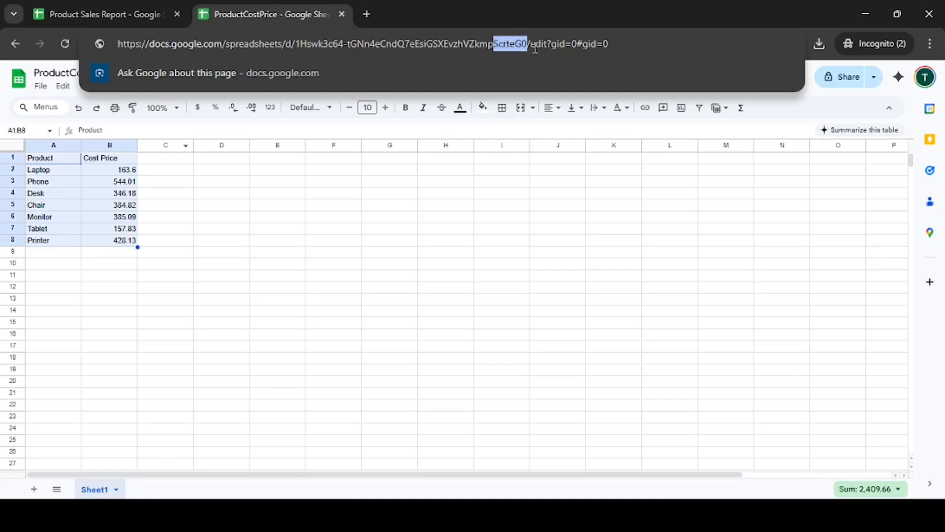
key("shift+Left")
key("shift+Left")
key("shift+Left")
key("shift+Left")
key("ctrl+c")
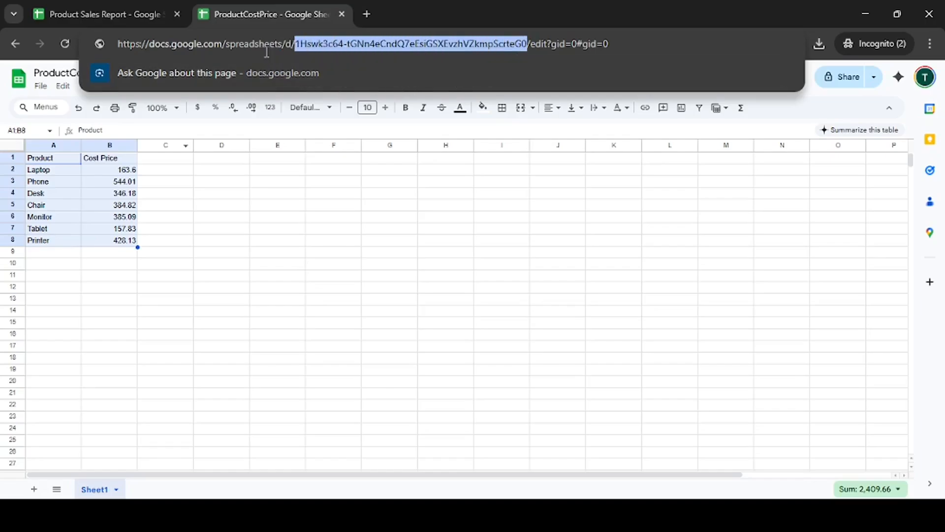
Start an IMPORTRANGE formula in W10 of the Product Sales Report, with the copied ProductCostPrice spreadsheet ID in quotes as its first argument.
left_click(147, 6)
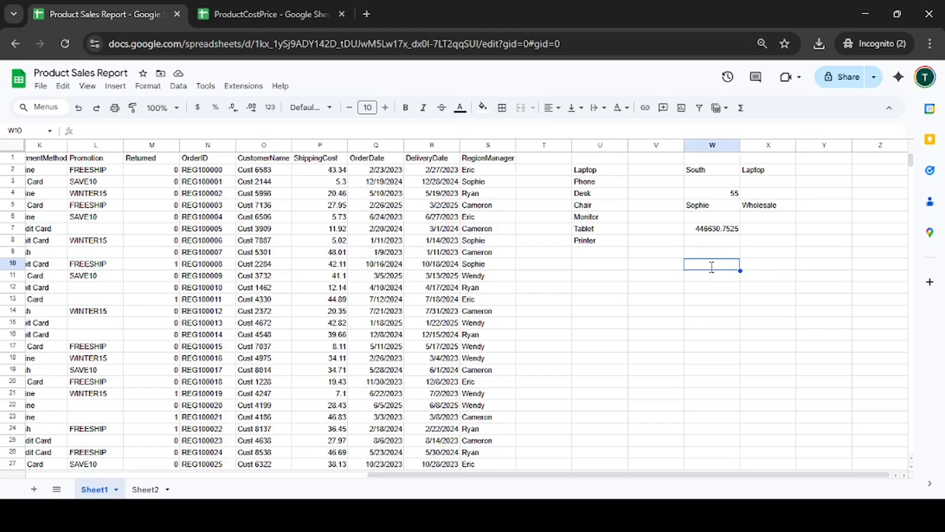
type("=impor")
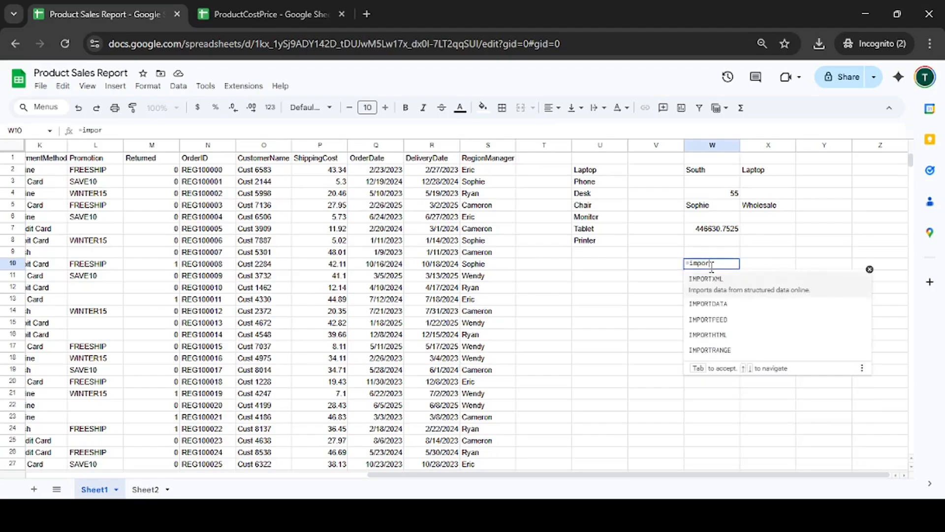
type("tange(")
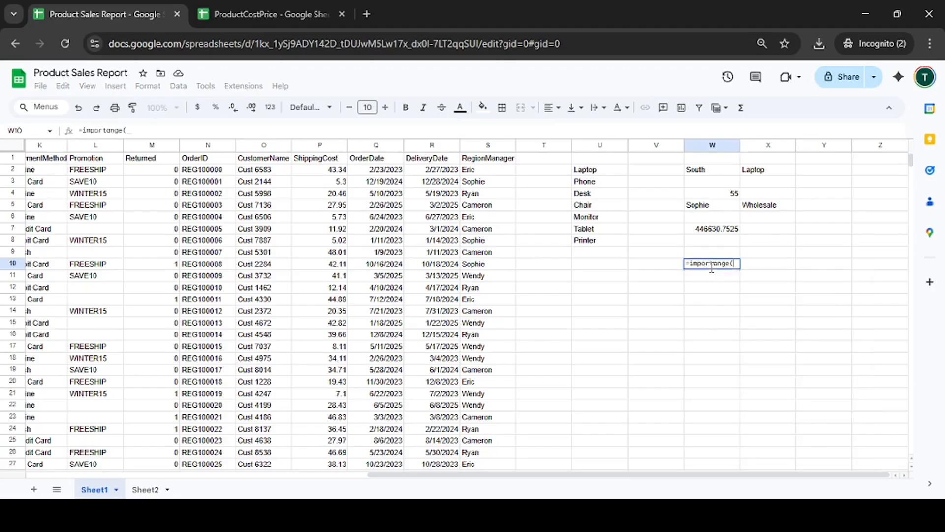
type("\"")
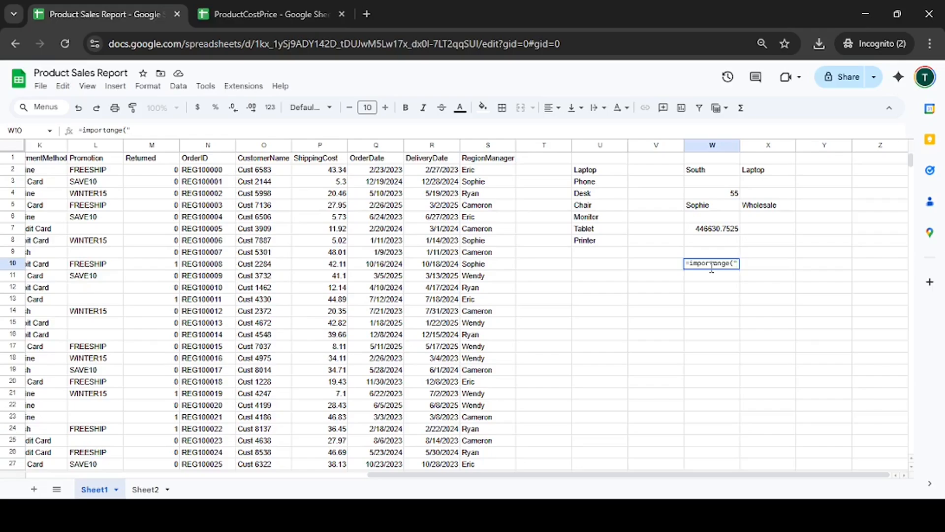
key("ctrl+v")
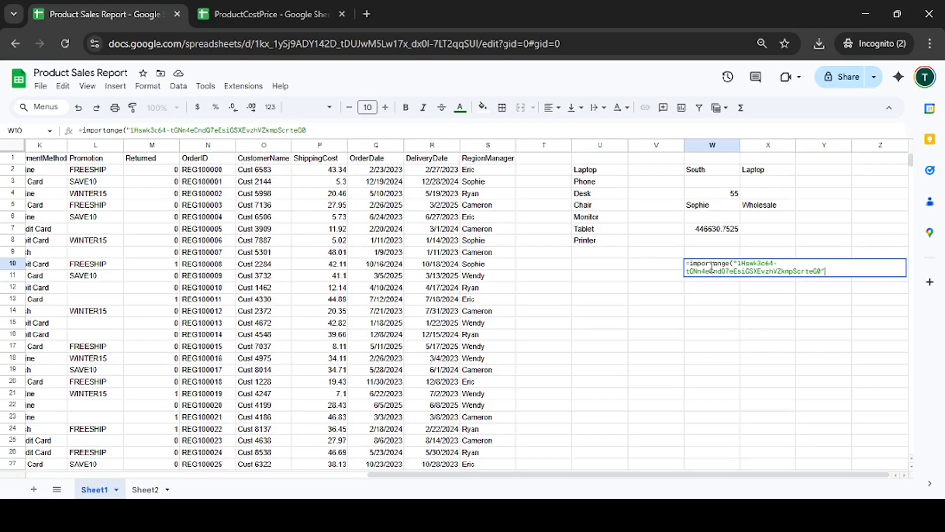
type("\",")
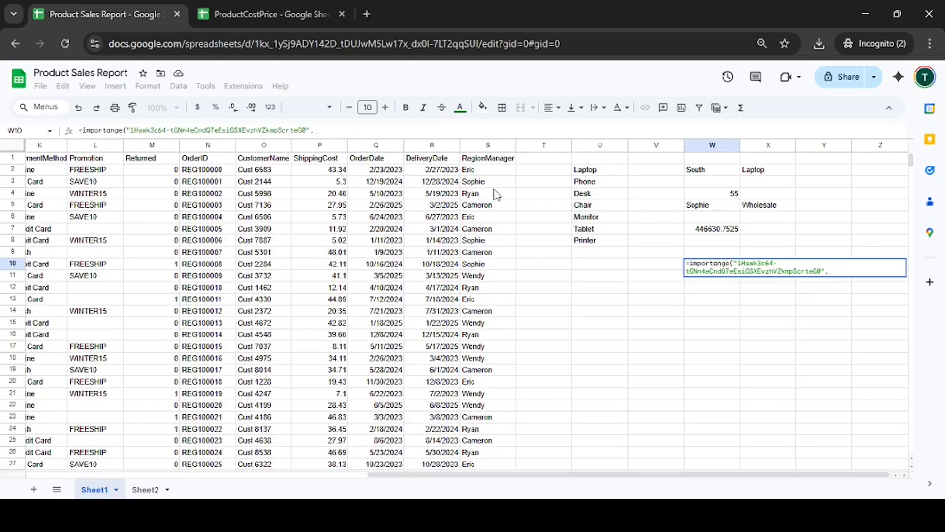
Check the table in ProductCostPrice, and complete the formula in W10 with the range argument "Sheet1!A1:B8".
left_click(268, 14)
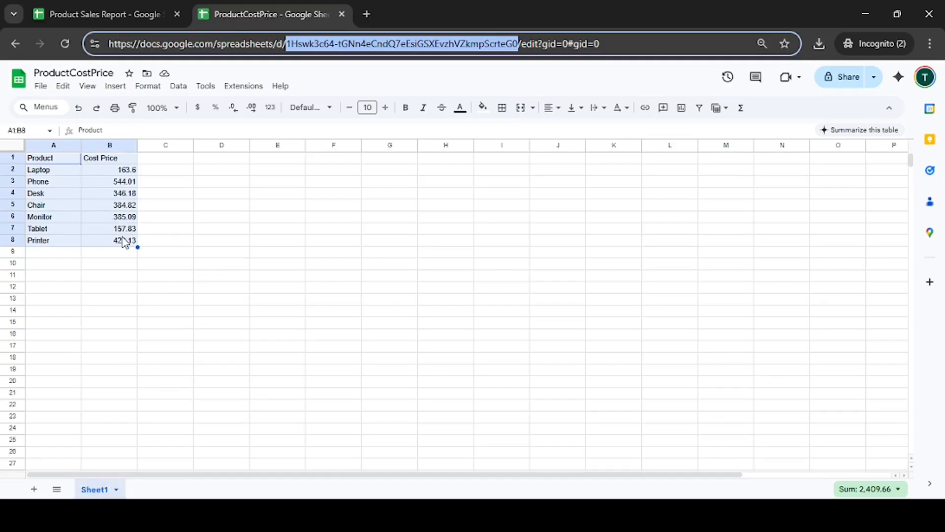
left_click(117, 1)
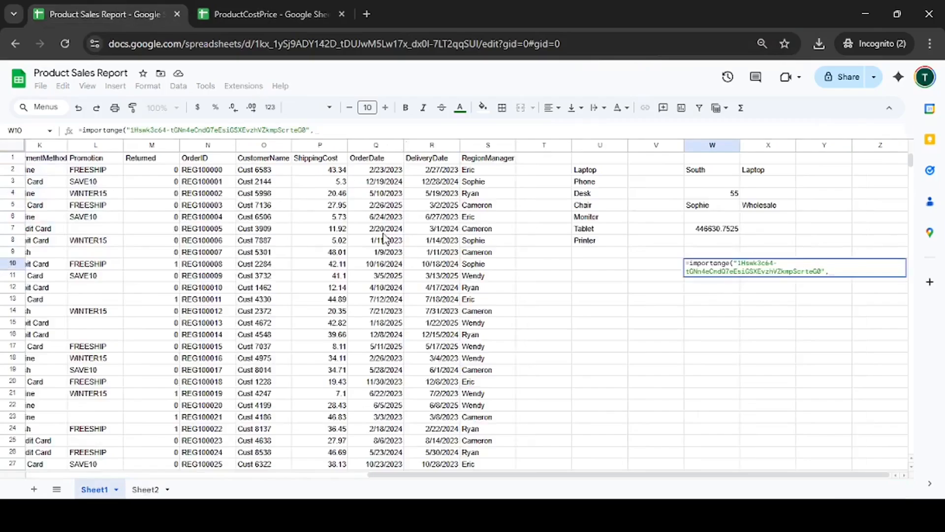
type("\"")
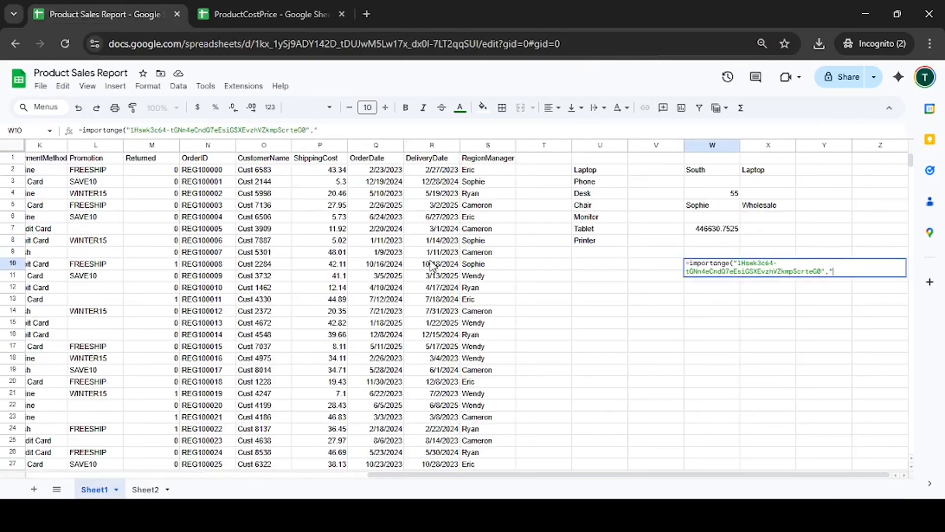
type("Sheet1!A1:B8\"")
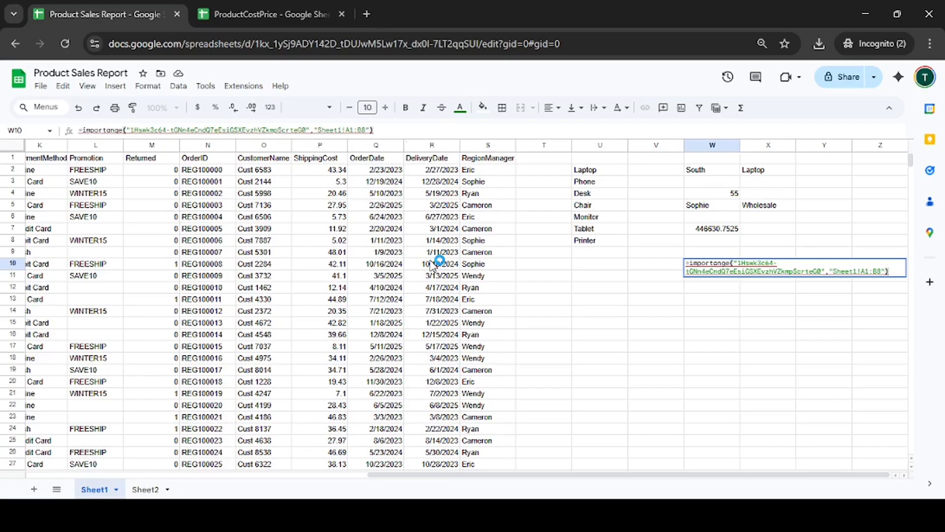
key("Return")
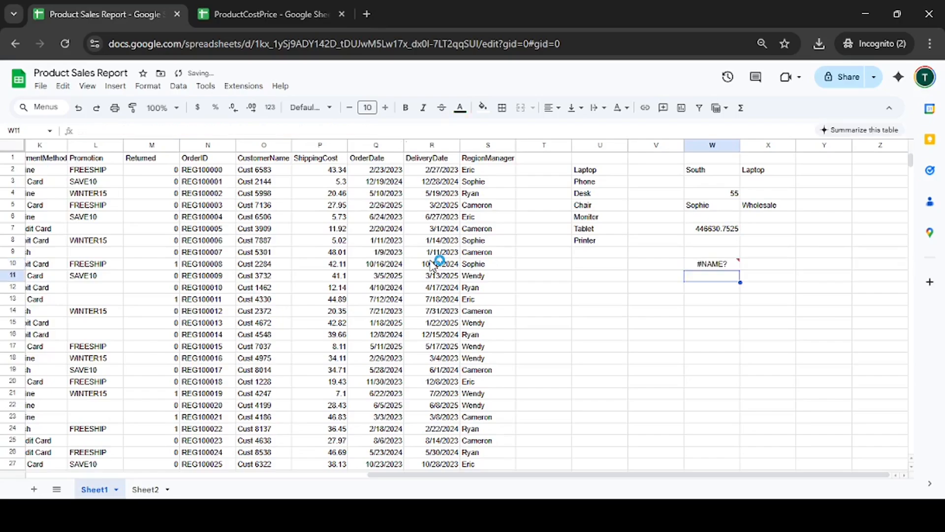
Correct the function name in W10 to IMPORTRANGE and allow the report access to the ProductCostPrice spreadsheet.
left_click(718, 269)
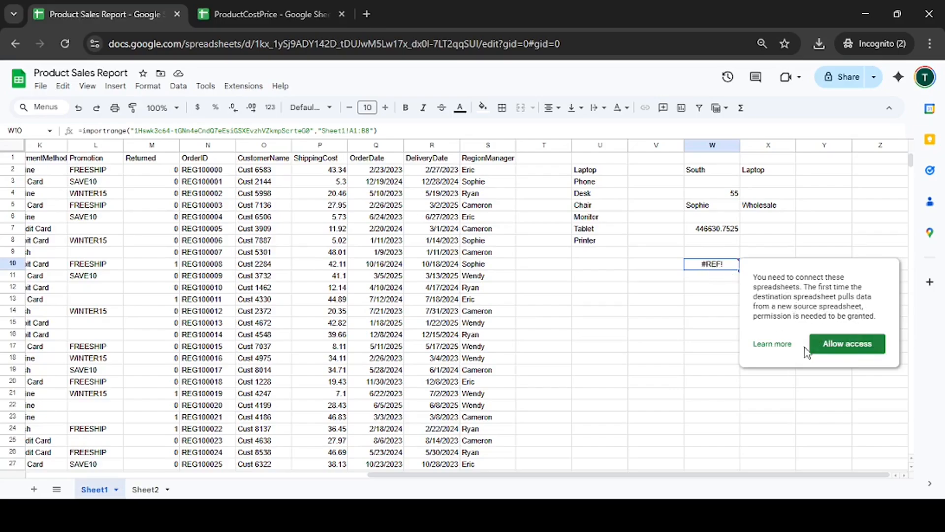
left_click(859, 350)
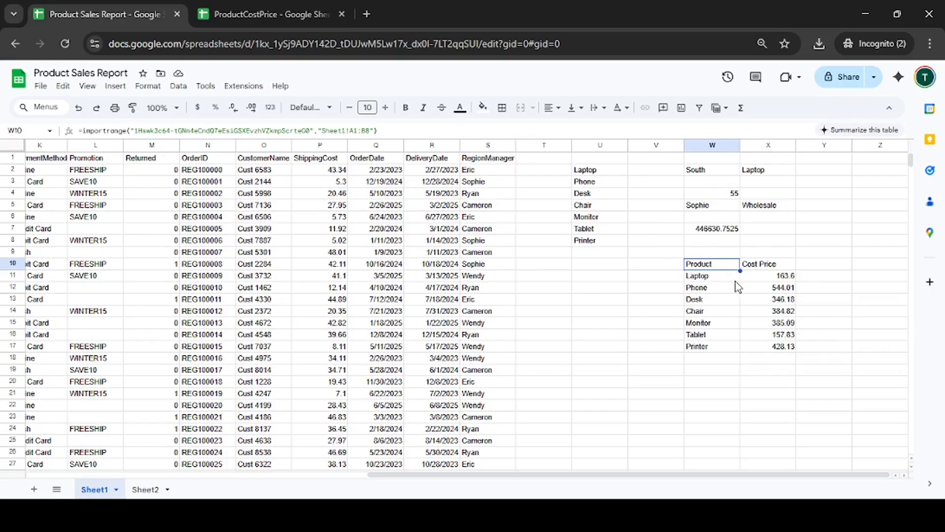
Compare the imported Product and Cost Price table in W10:X17 with the source table in ProductCostPrice.
key("ctrl+shift+Right")
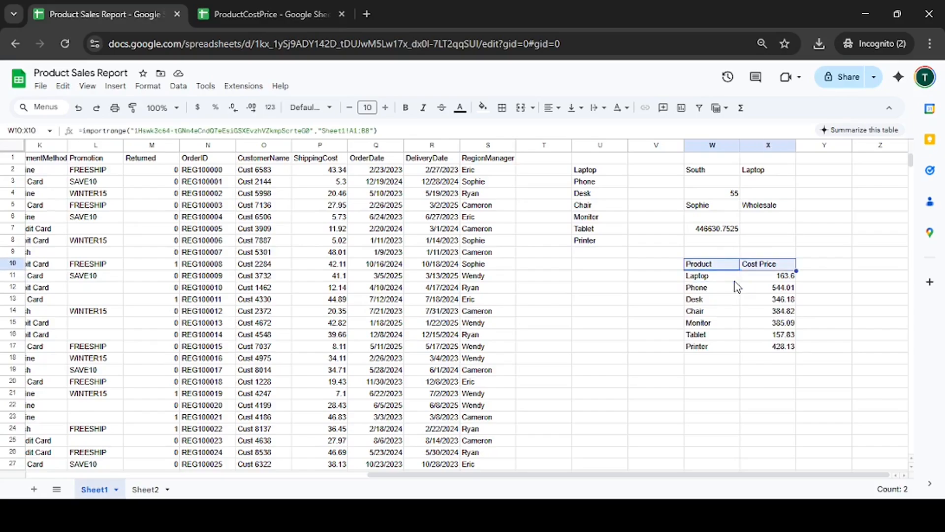
key("ctrl+shift+Down")
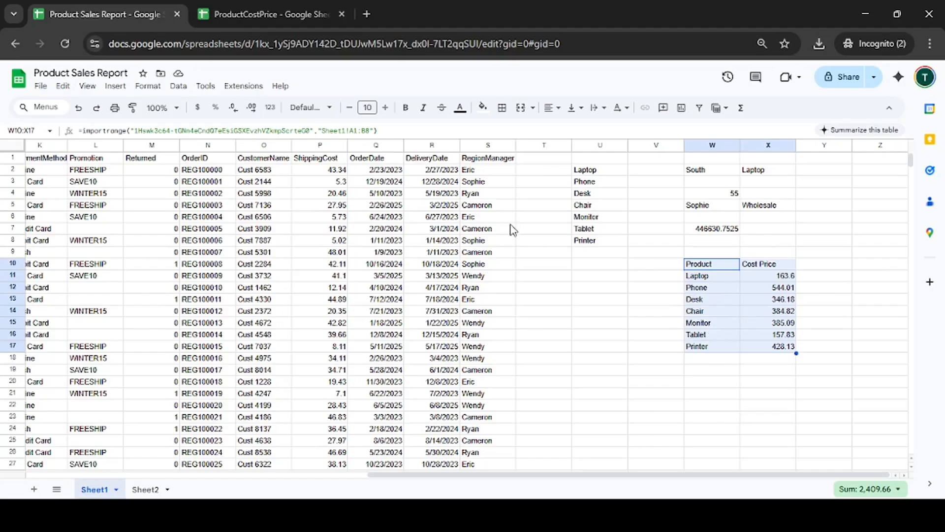
left_click(270, 14)
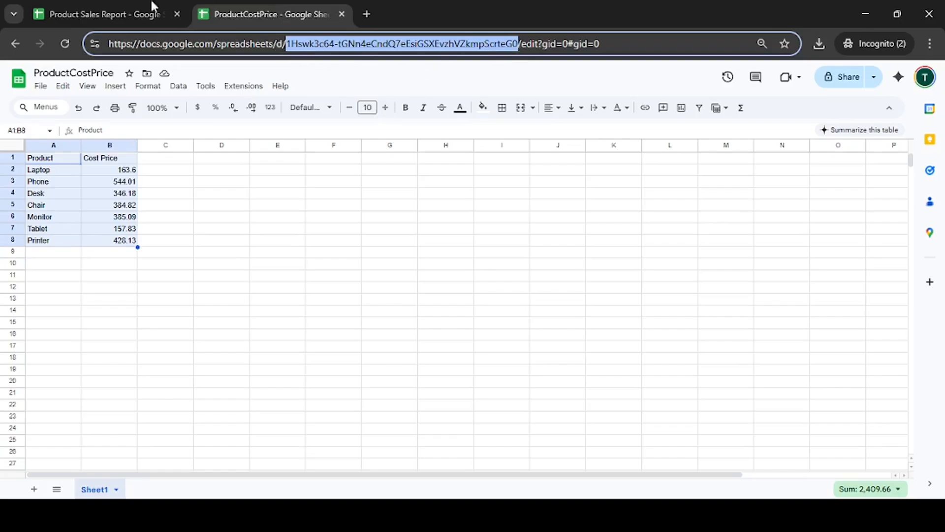
left_click(108, 7)
Review the IMPORTRANGE arguments in W10 against the spreadsheet ID, sheet name and A1:B8 range in ProductCostPrice.
left_click(736, 311)
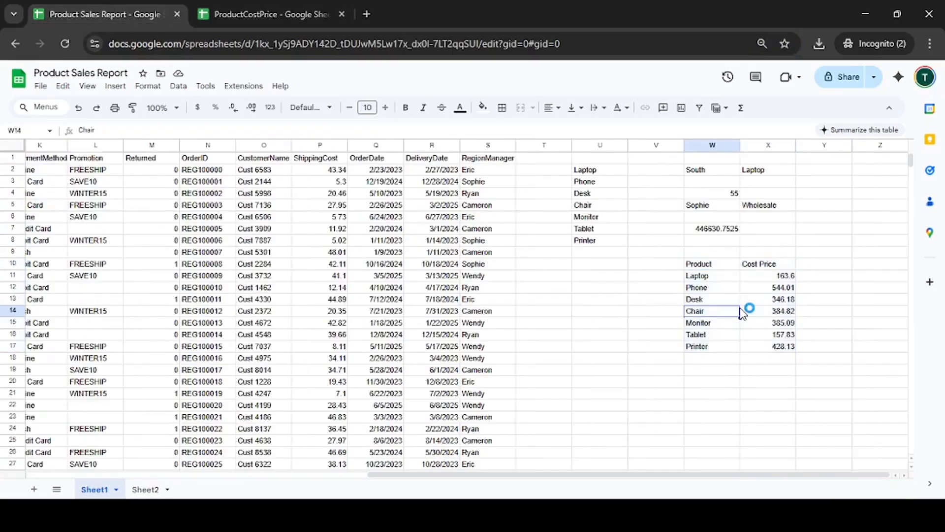
double_click(740, 306)
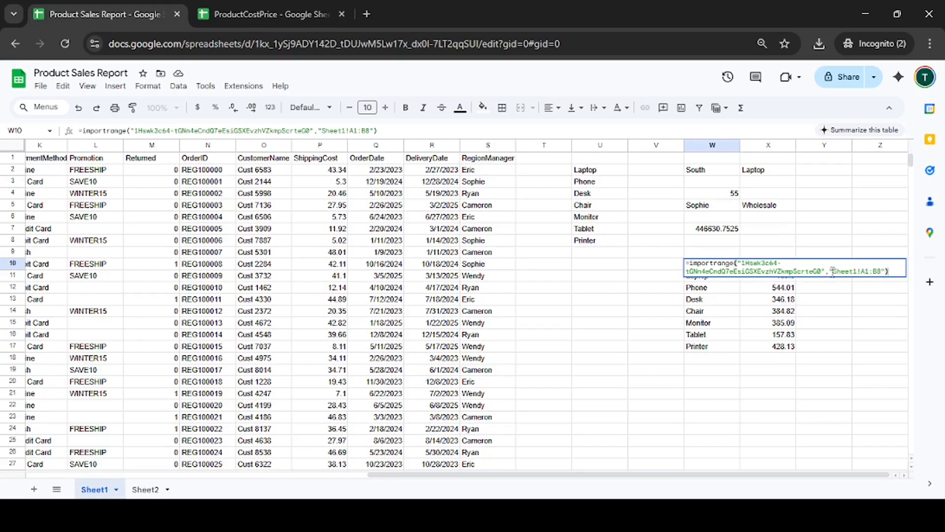
left_click(248, 7)
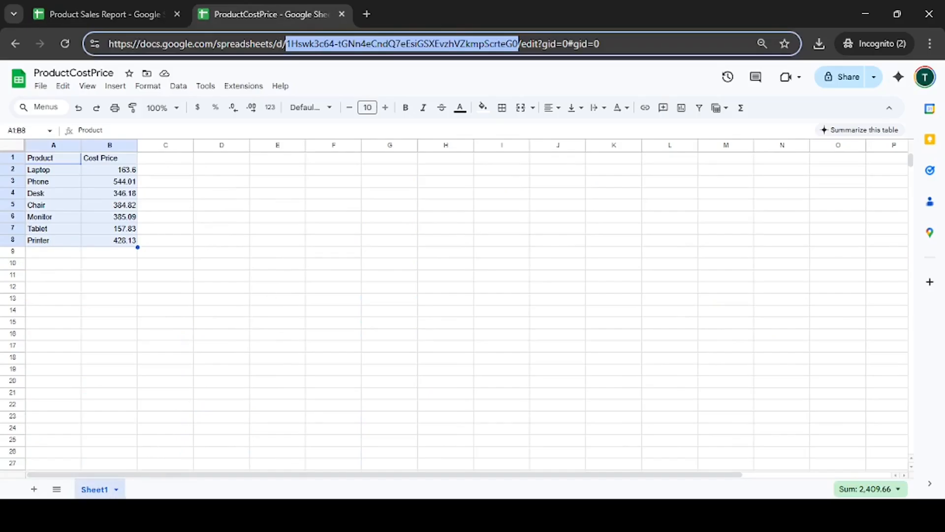
left_click(125, 7)
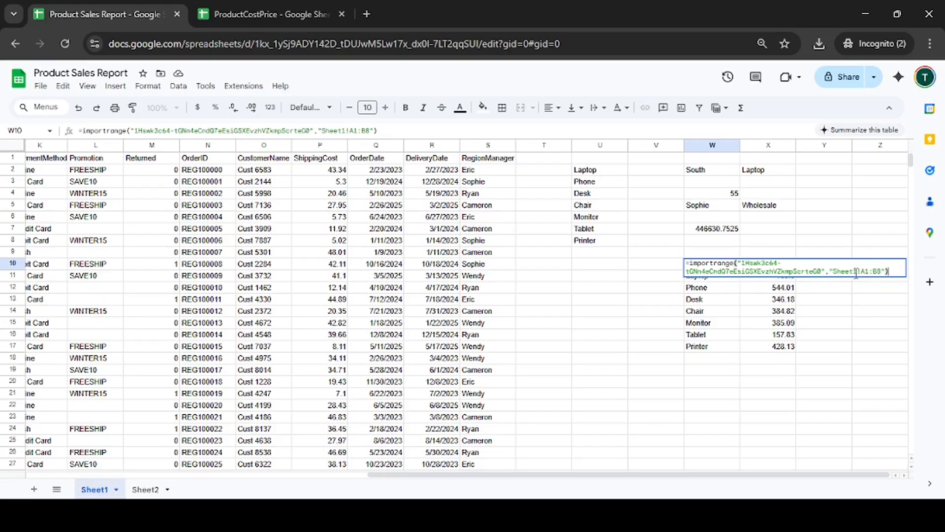
left_click(249, 4)
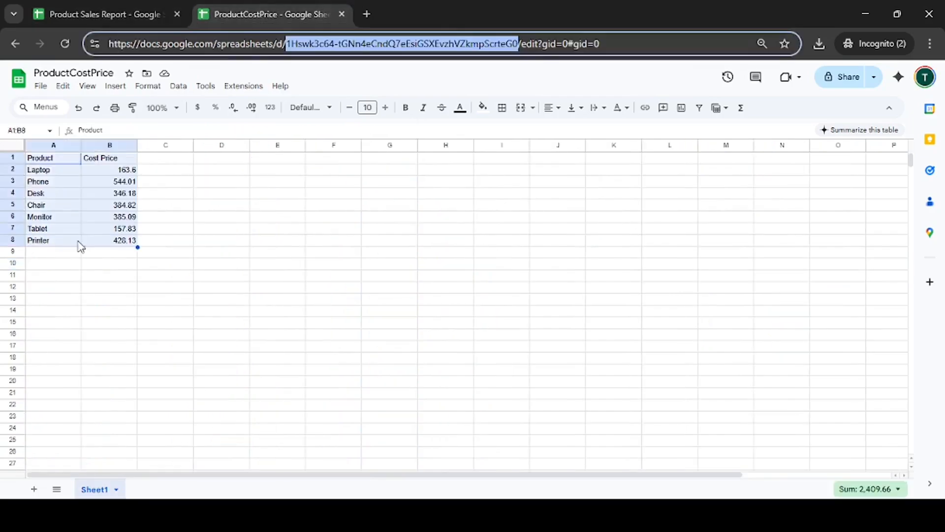
left_click(42, 162)
key("Right")
key("ctrl+Down")
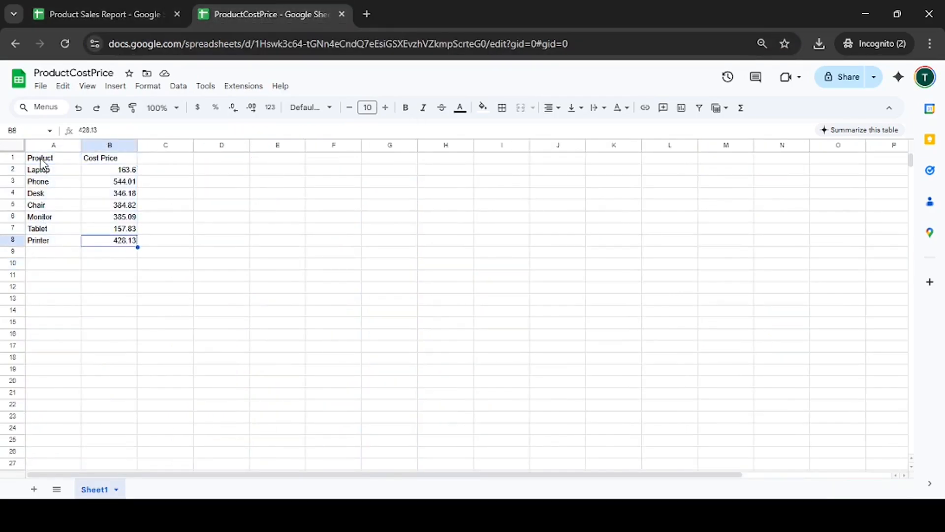
left_click(104, 13)
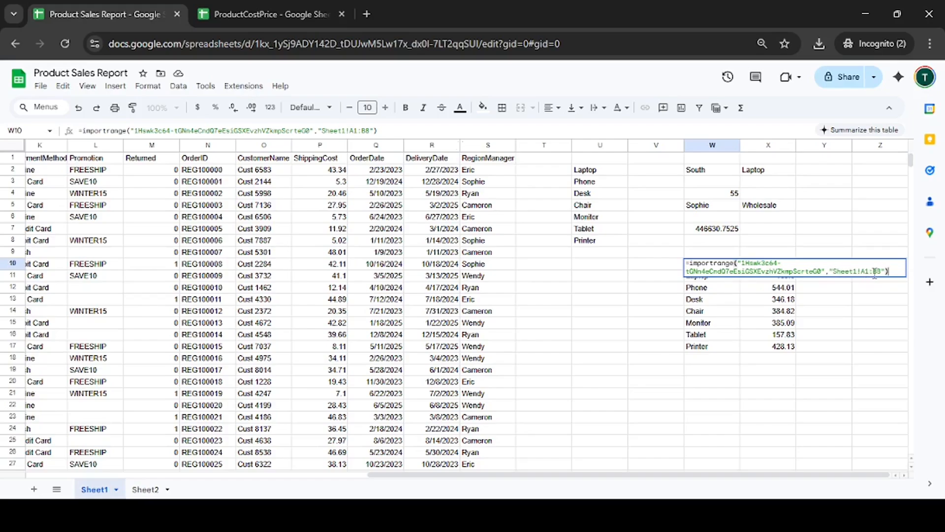
Clear the unique product list from column U and look over the Product and UnitPrice columns of the sales data.
key("Return")
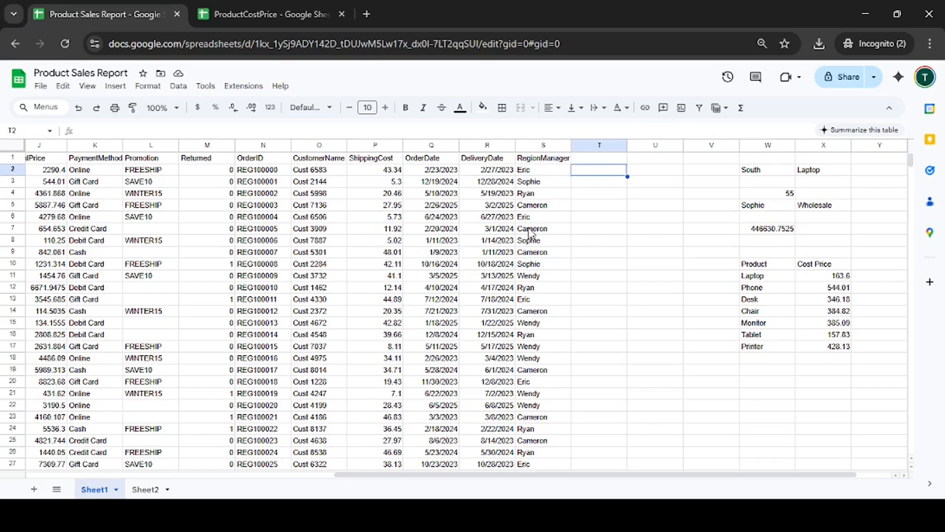
left_click(531, 229)
scroll(473, 231, "left", 7)
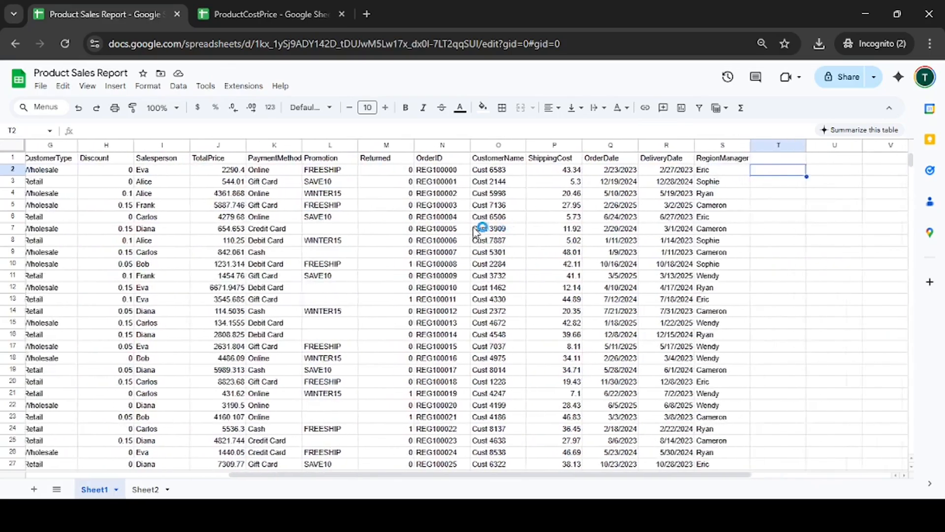
scroll(474, 232, "left", 2)
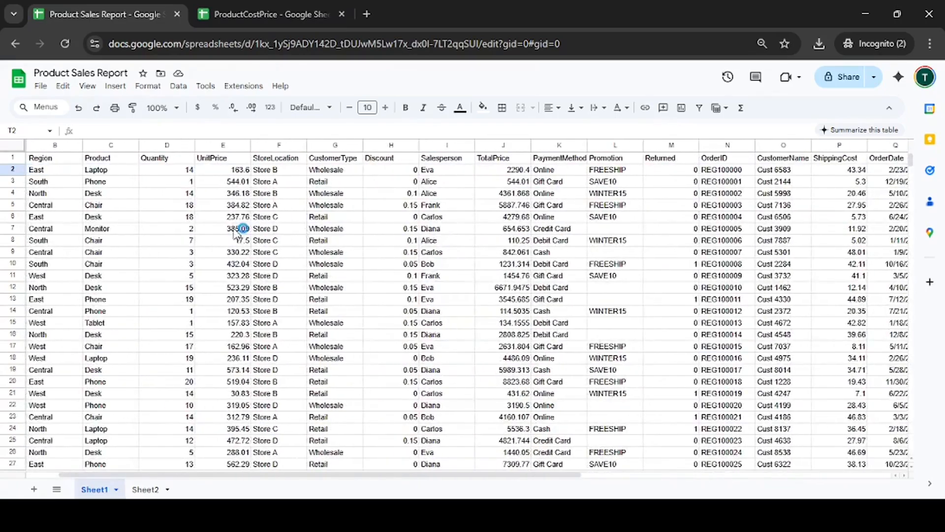
left_click(118, 261)
scroll(500, 224, "right", 3)
scroll(497, 224, "right", 6)
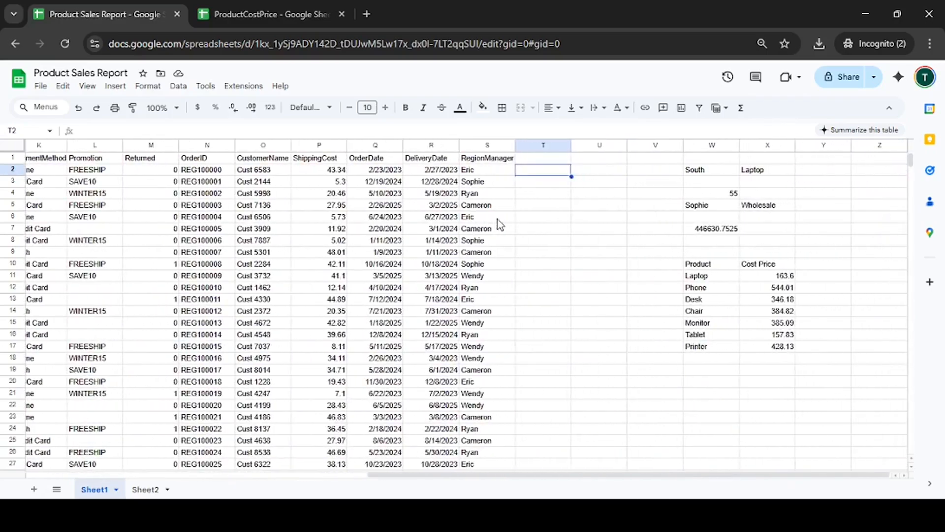
Select the imported table W10:X17 to examine its Product and Cost Price columns.
left_click(682, 278)
key("Right")
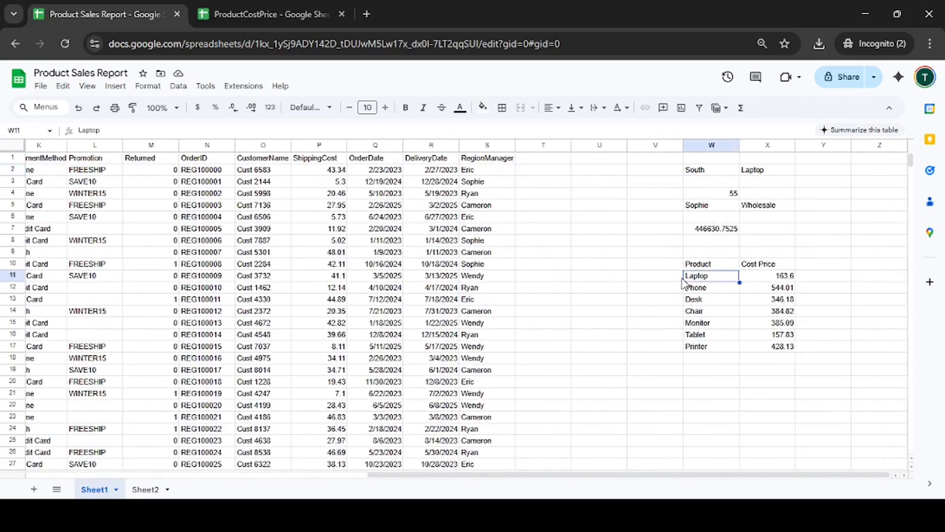
key("Up")
key("shift+Right")
key("ctrl+shift+Down")
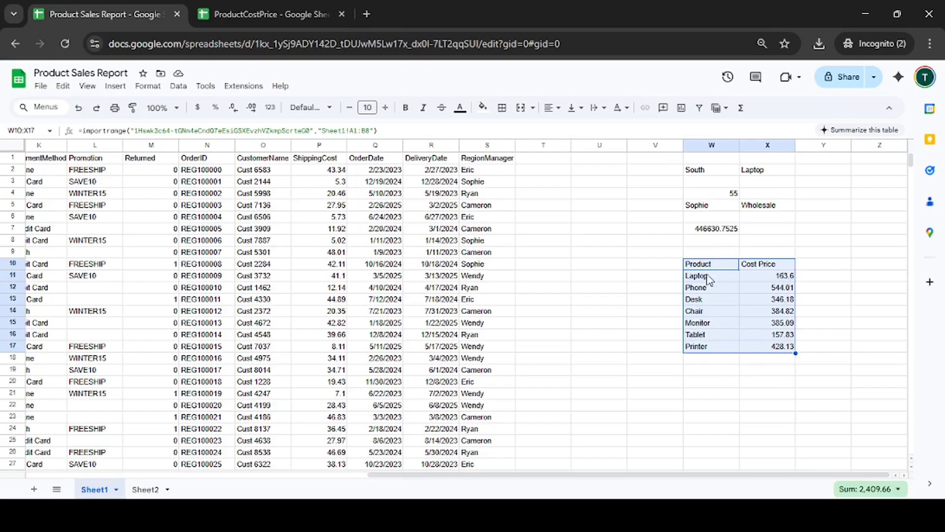
Add a "Cost Price" header in T1, beside the RegionManager column.
left_click(547, 175)
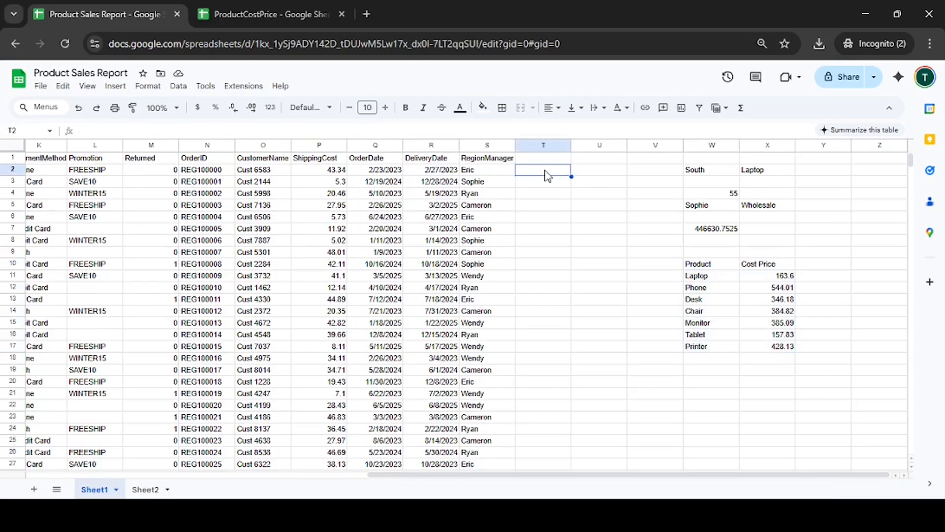
key("Up")
type("Cost ")
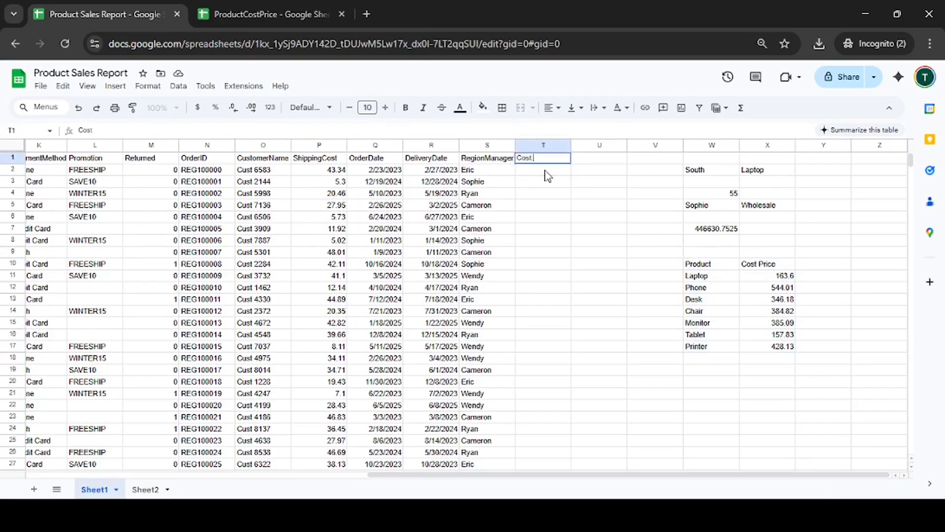
type("Price")
key("Return")
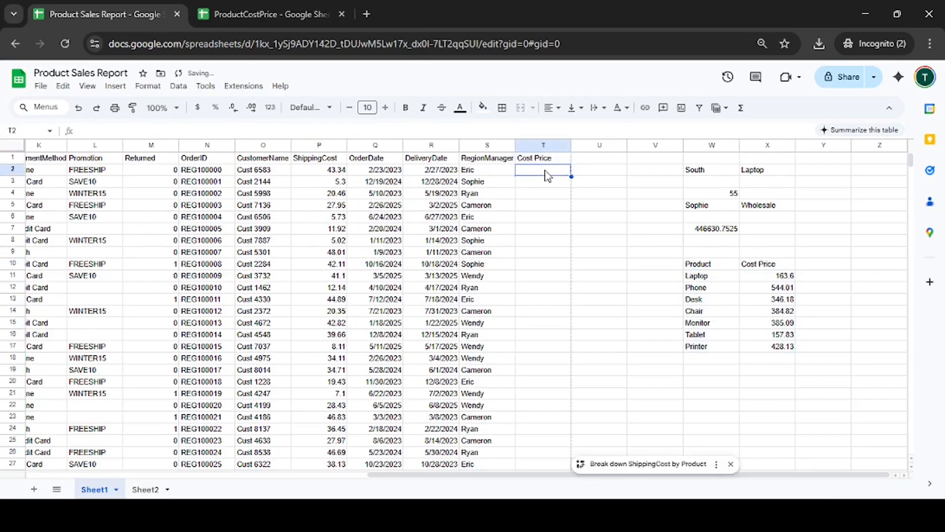
Start a VLOOKUP formula in T2 with the product in C2 as the search key.
type("=V")
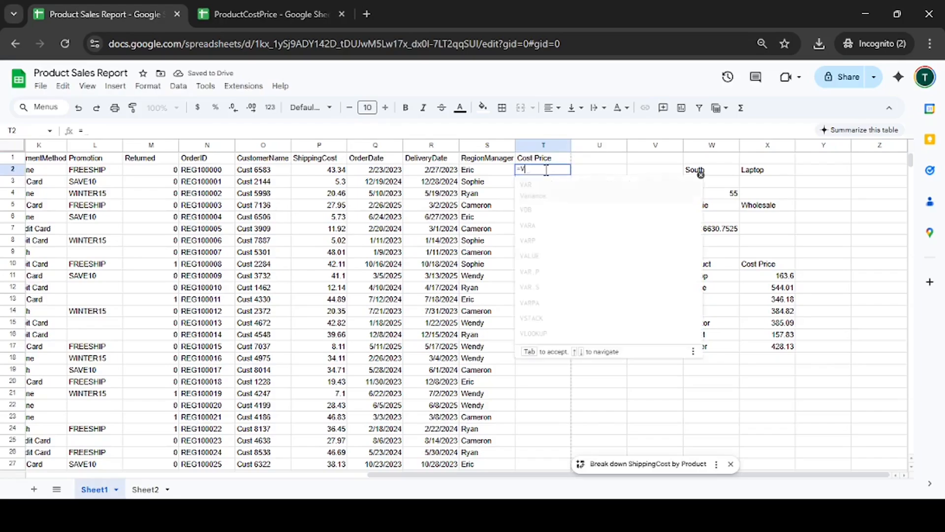
type("Lookup")
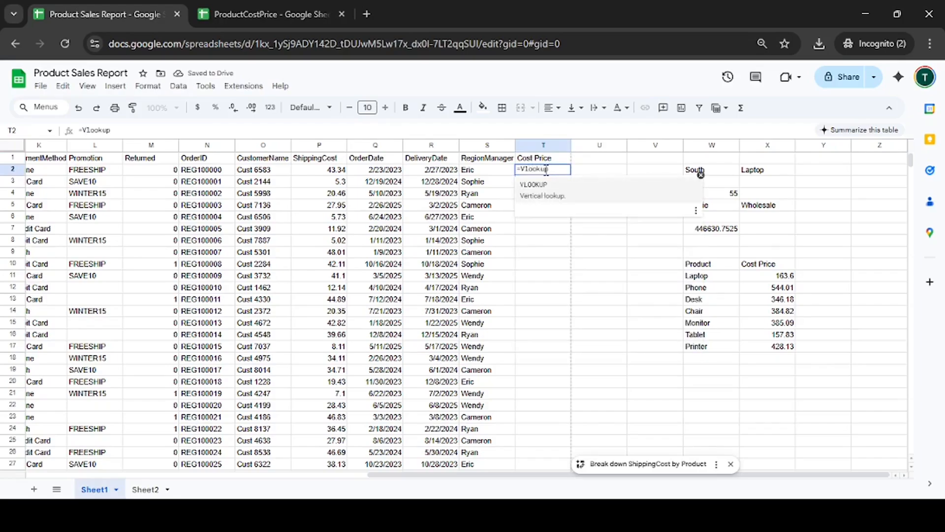
type("(")
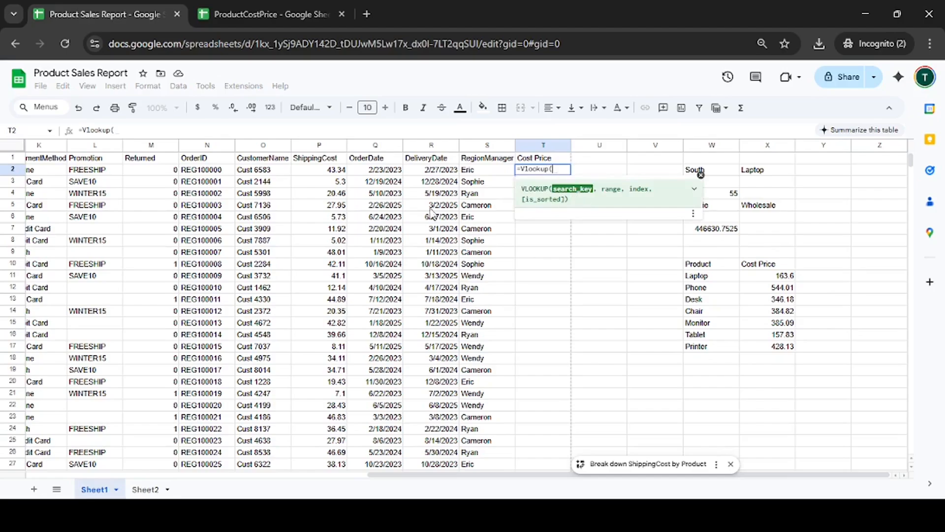
scroll(375, 219, "left", 5)
scroll(376, 219, "left", 3)
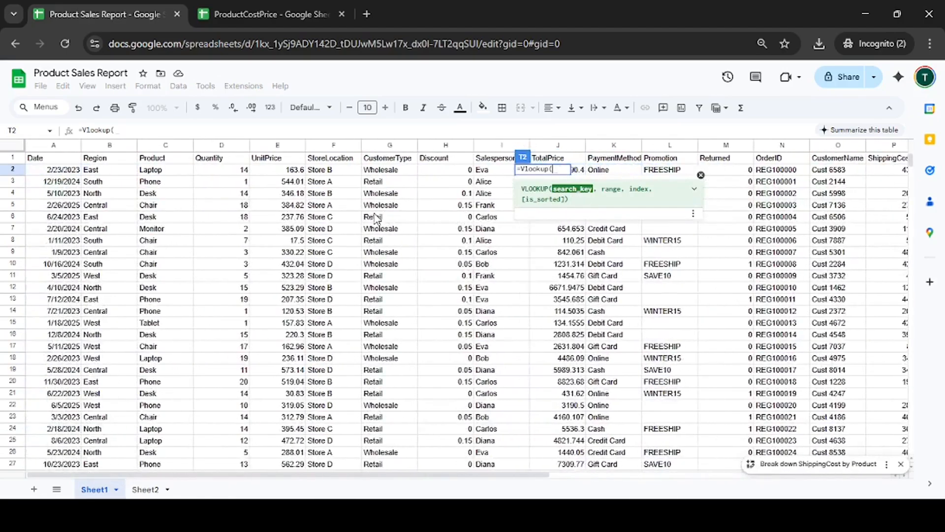
left_click(177, 173)
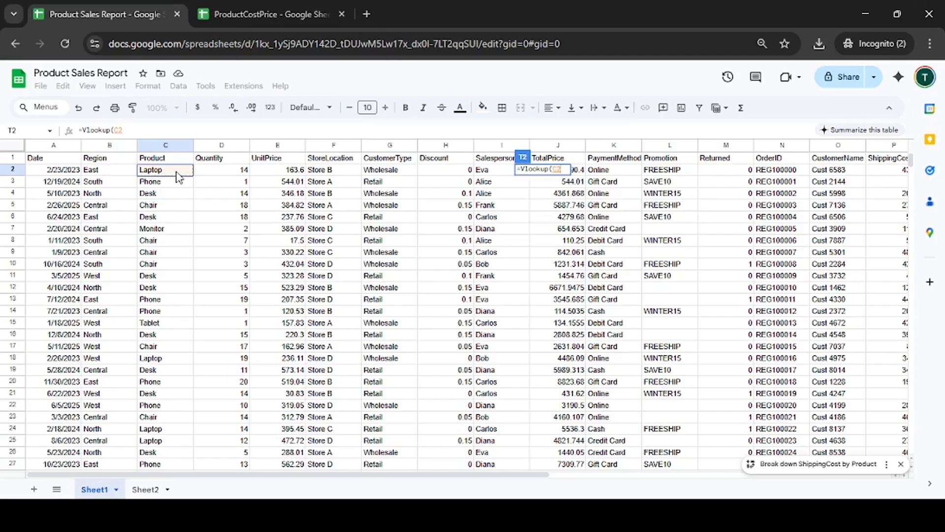
type(",")
Set the imported Product and Cost Price table W10:X17 as the VLOOKUP range.
scroll(418, 295, "right", 10)
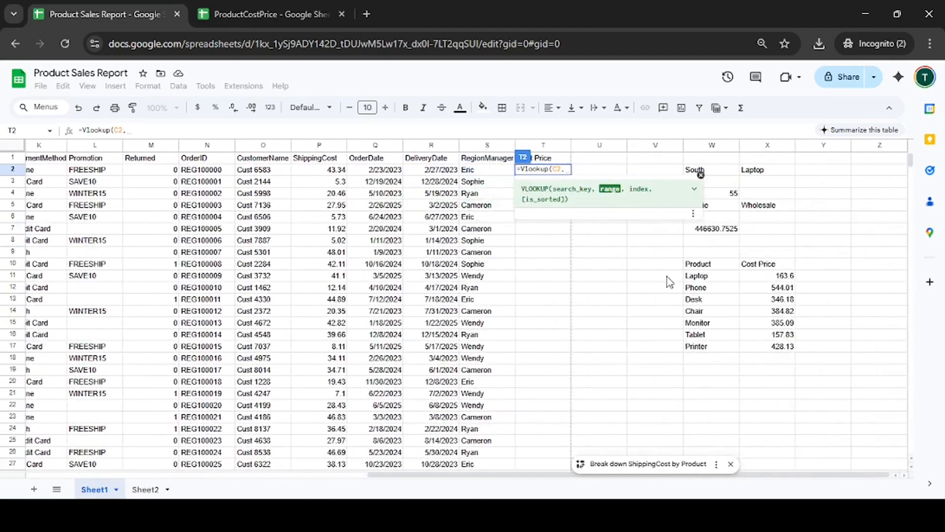
left_click(714, 266)
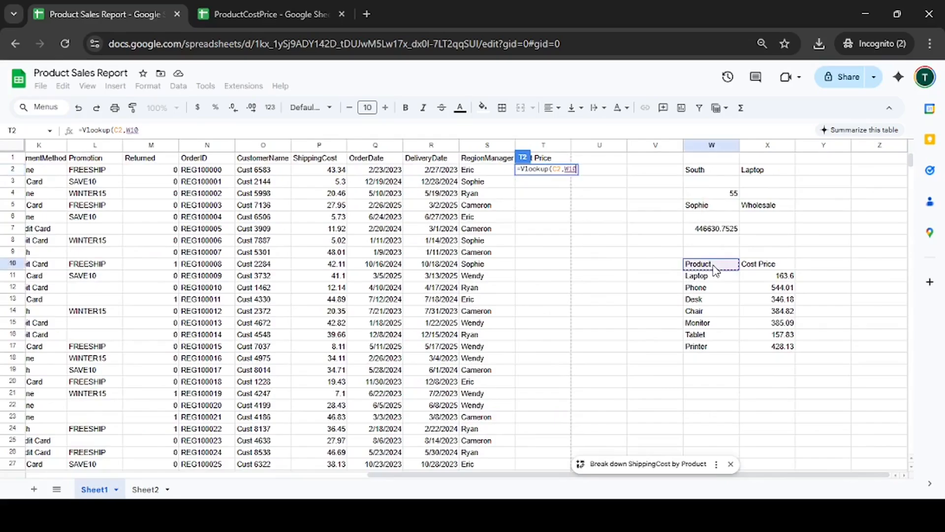
key("shift+Right")
key("ctrl+shift+Down")
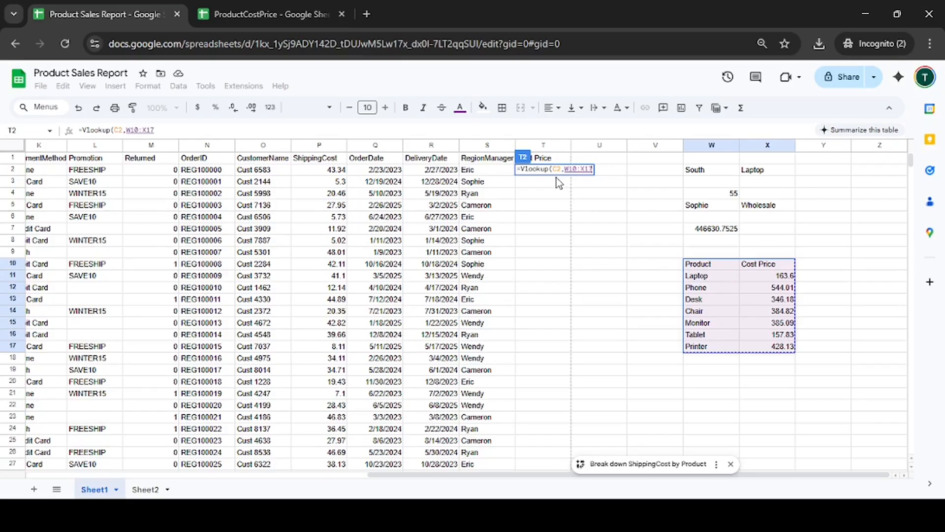
scroll(512, 231, "left", 5)
scroll(512, 230, "left", 2)
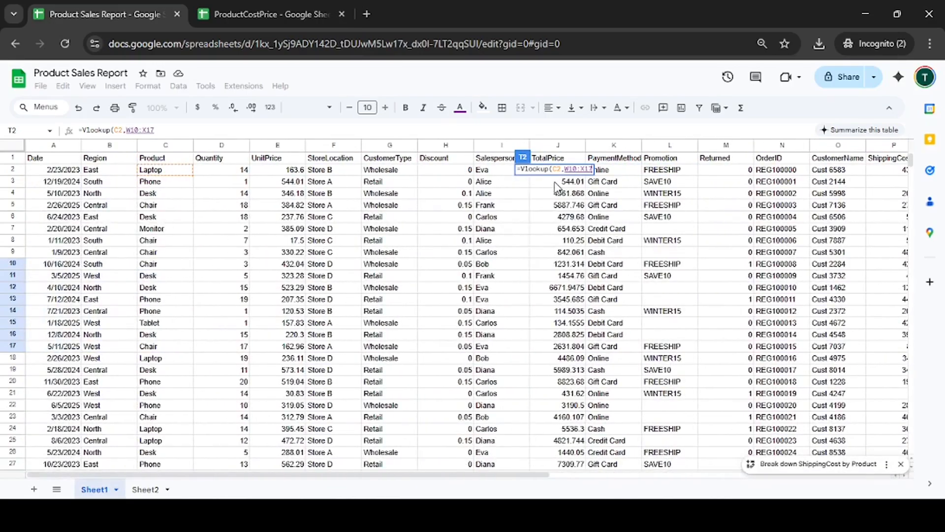
scroll(635, 244, "right", 1)
scroll(636, 244, "right", 6)
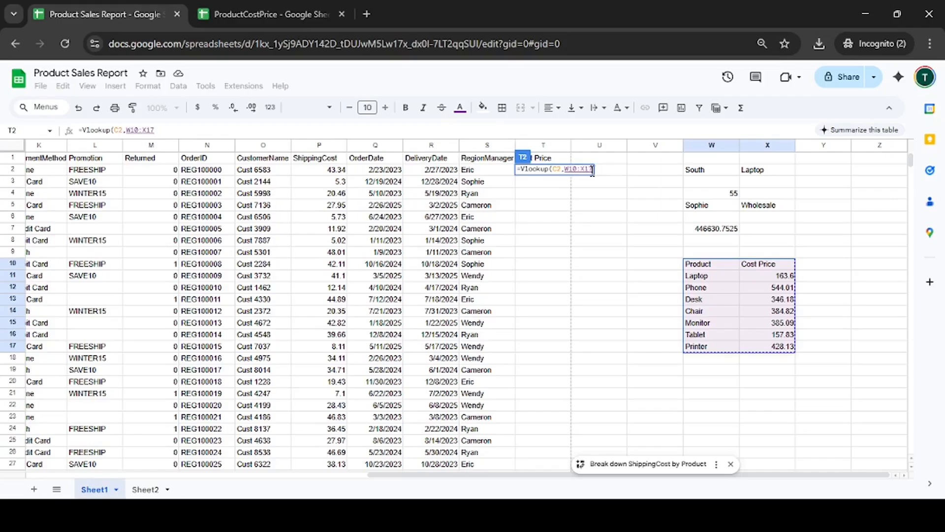
Complete the VLOOKUP in T2 with column index 2 and is_sorted 0 for an exact match.
type(",")
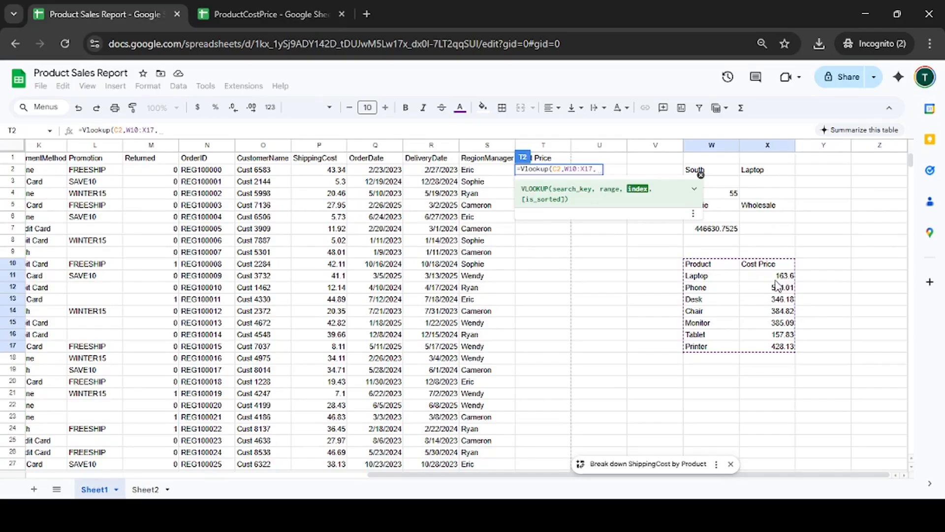
type("2")
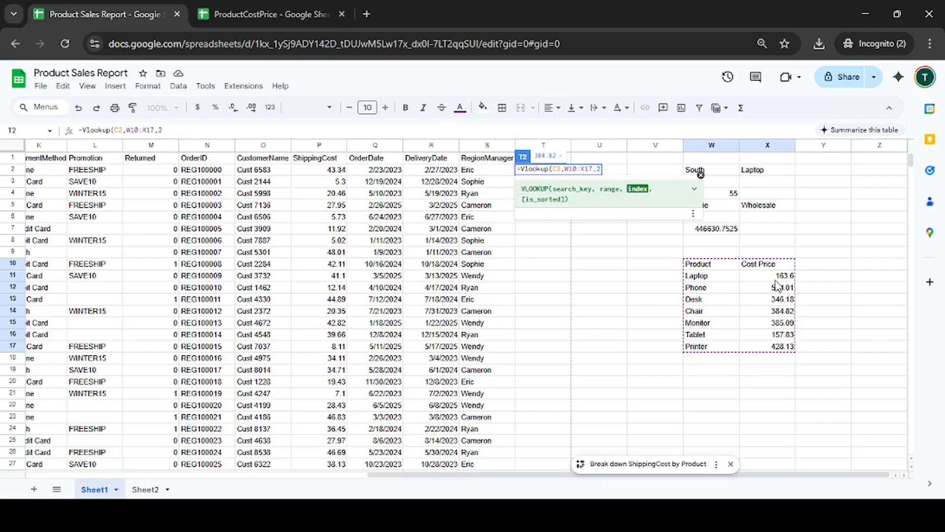
type(",")
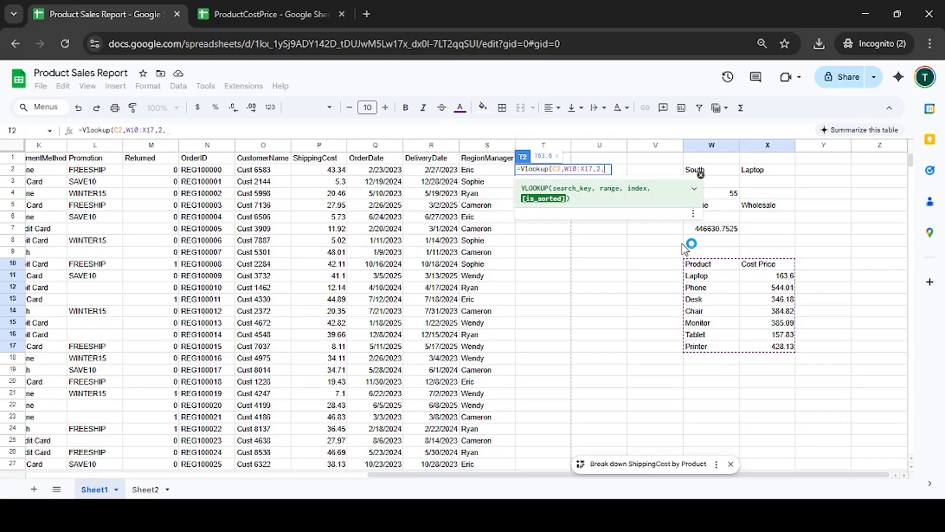
type("0")
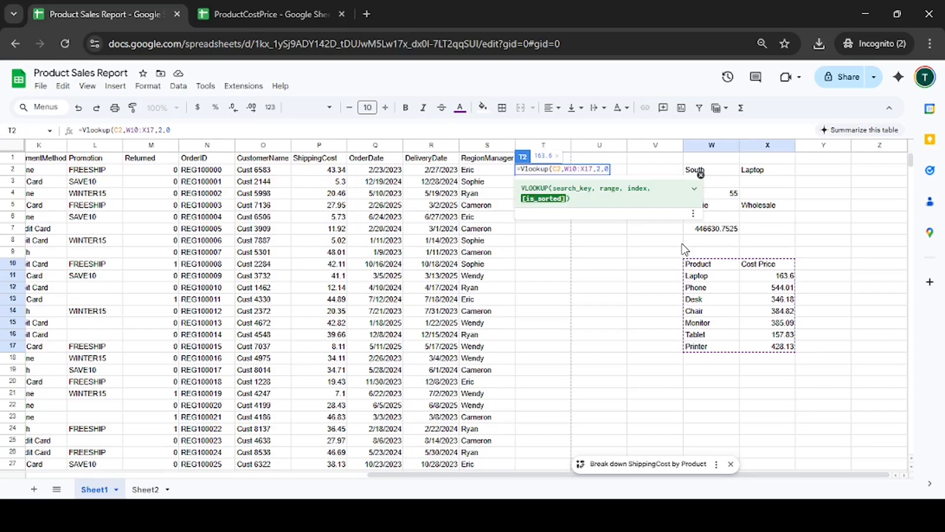
type(")")
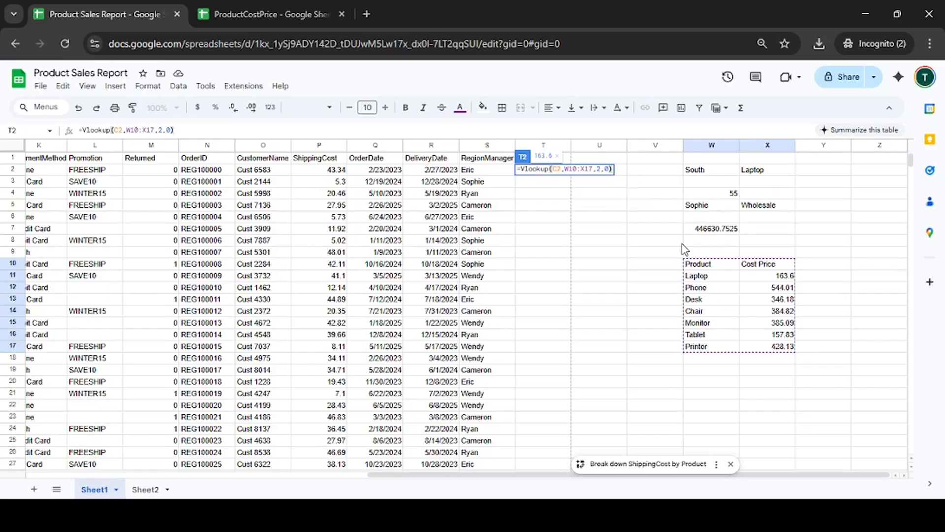
key("ctrl+Return")
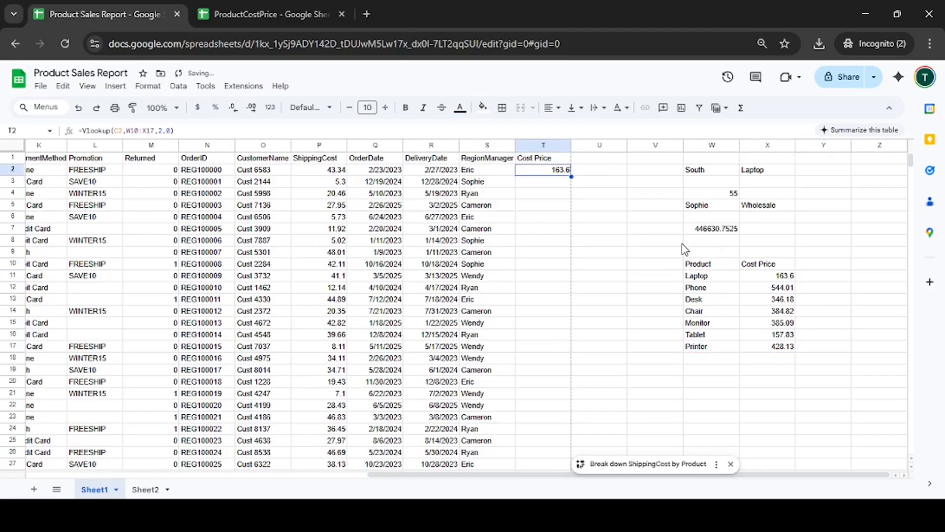
Review the VLOOKUP arguments in T2 against the Product column and the imported cost table.
key("F2")
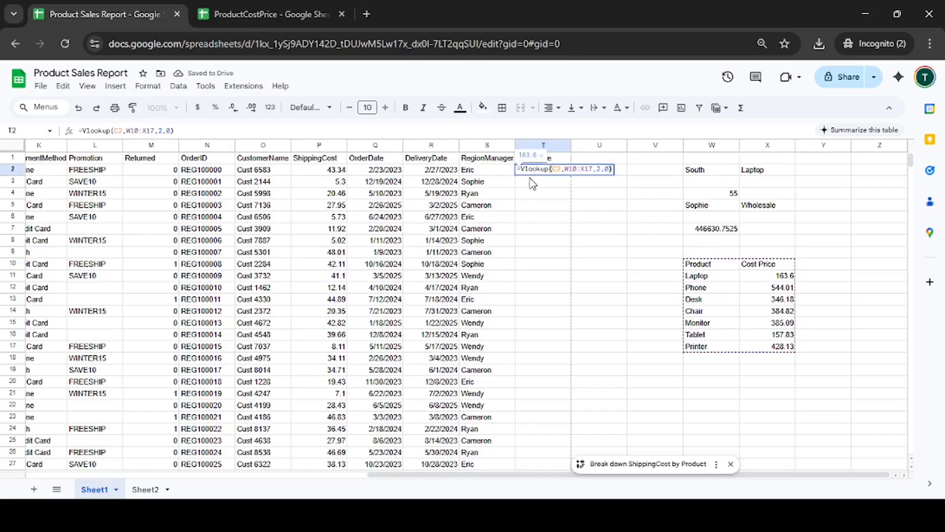
scroll(444, 205, "left", 10)
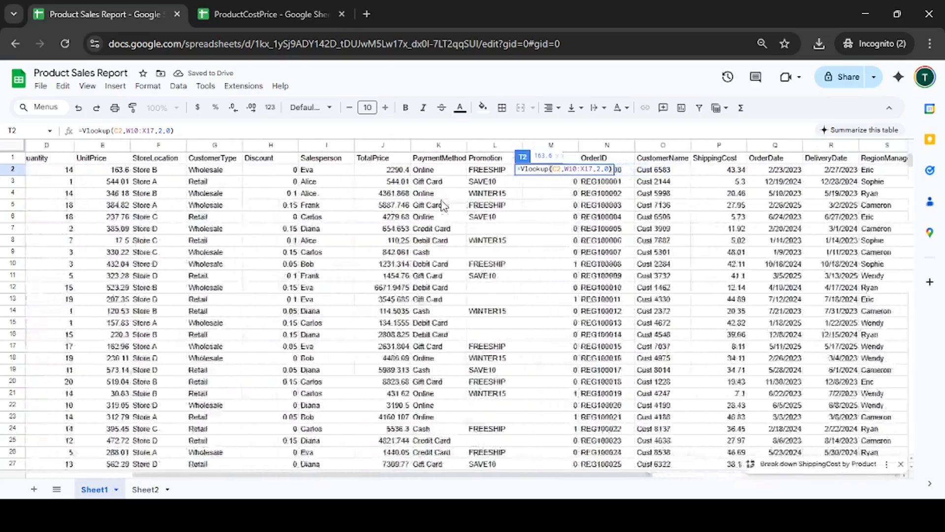
scroll(519, 228, "right", 10)
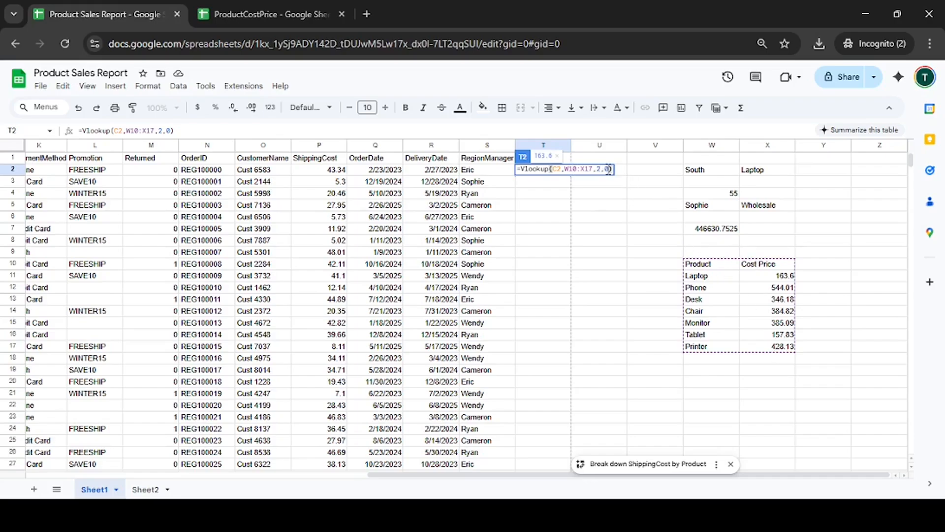
key("Return")
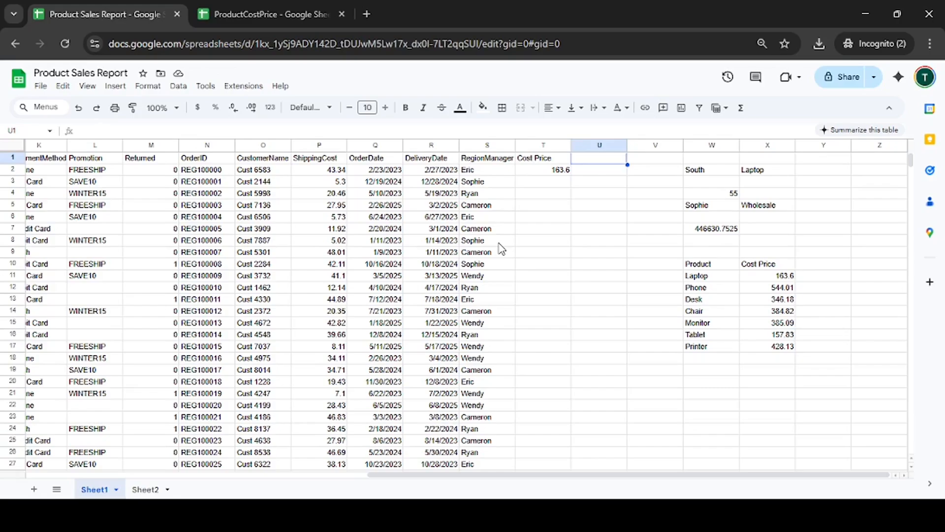
Add a second "Cost Price" header in U1.
type("Co")
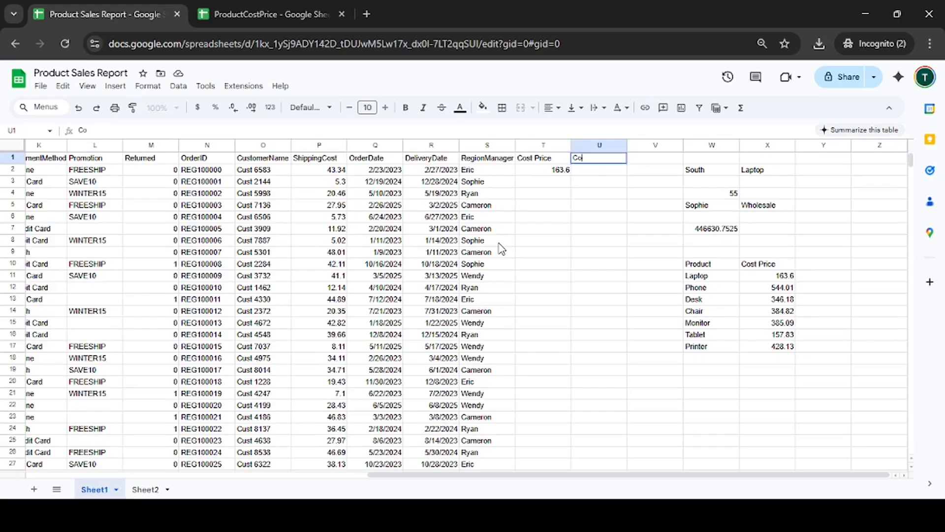
type("st Price")
key("Return")
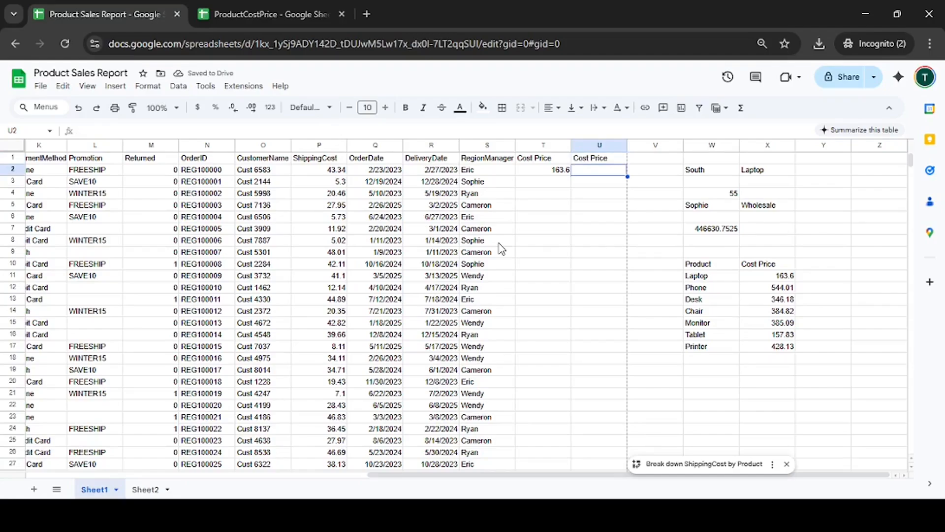
Start an XLOOKUP formula in U2 with the product in C2 as the search key.
type("=")
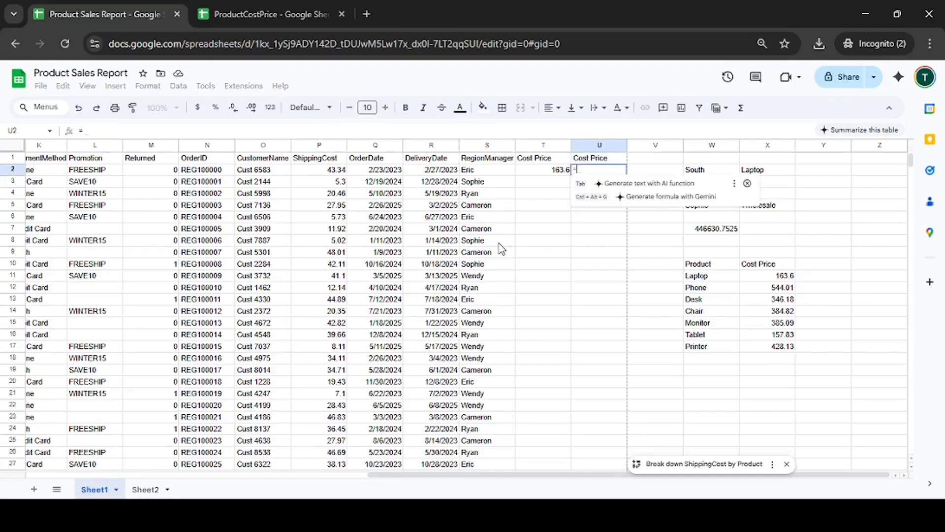
type("xlookup")
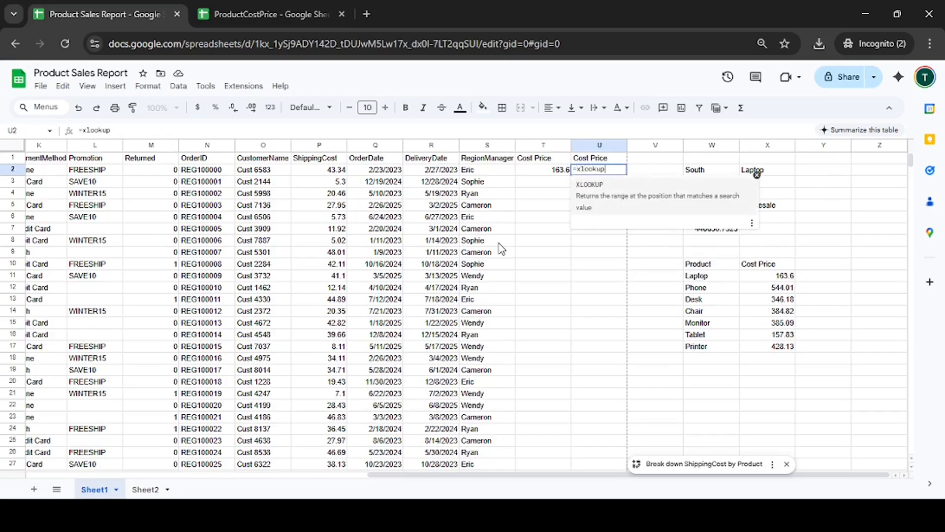
type("(")
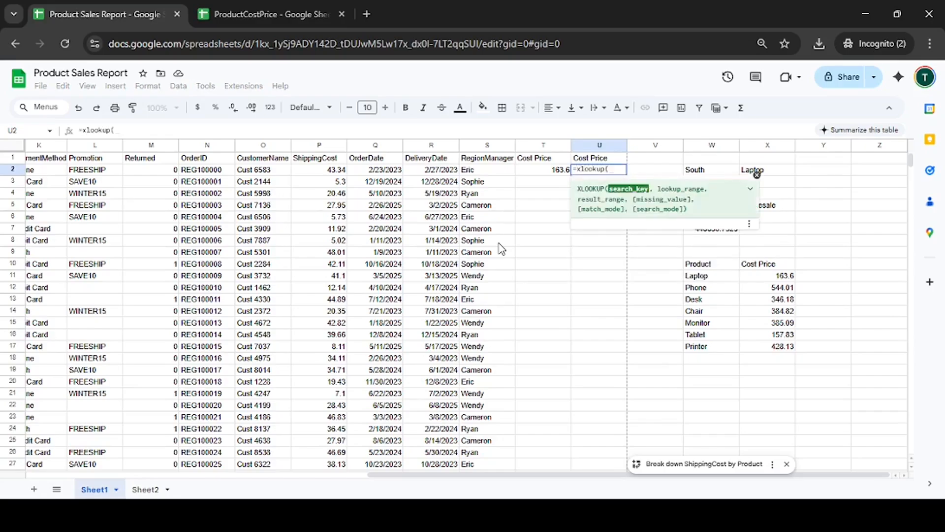
key("Up")
key("Left")
key("ctrl+Left")
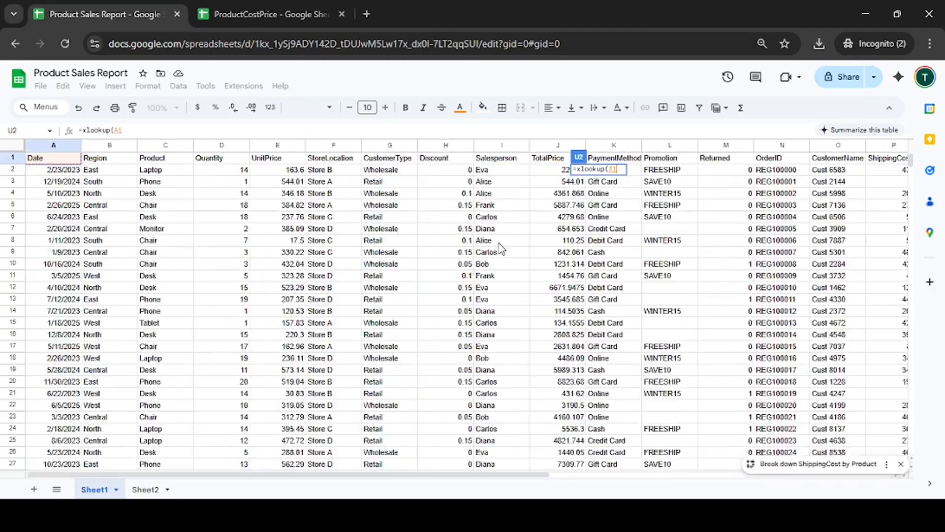
key("Down")
key("Right")
key("Right")
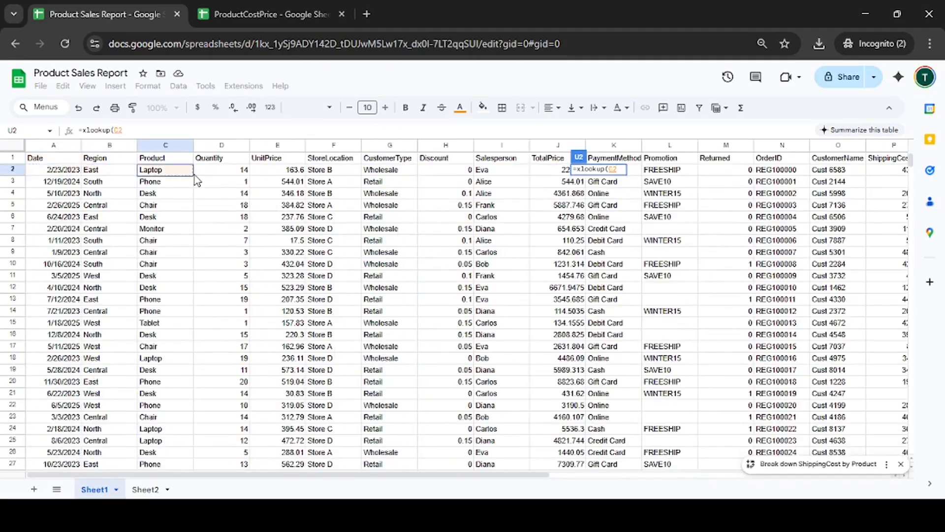
type(",")
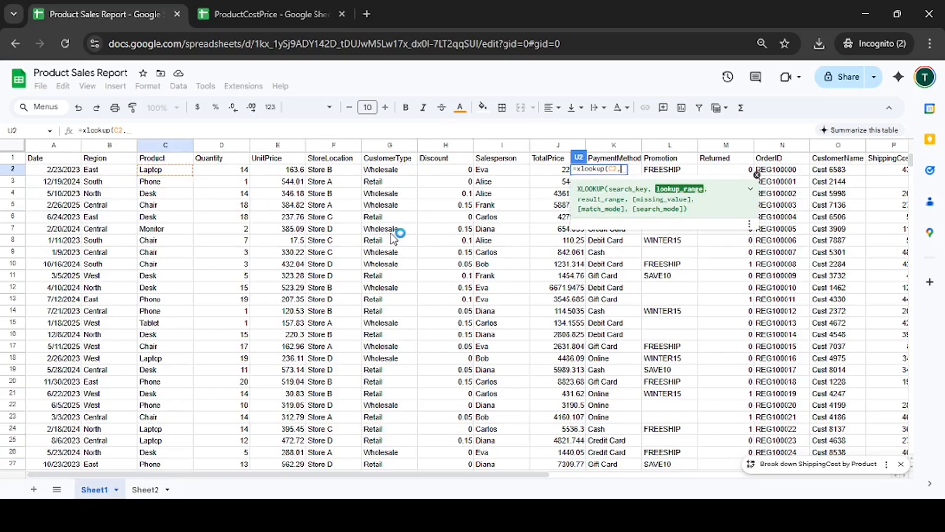
Complete the XLOOKUP in U2 with W10:W17 as the lookup range and X10:X17 as the result range.
scroll(391, 234, "right", 3)
scroll(391, 235, "right", 6)
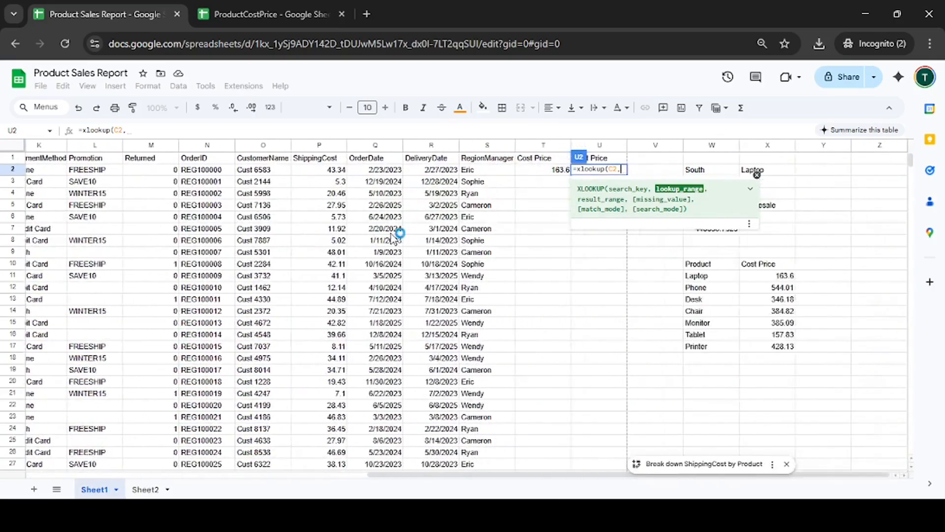
left_click(717, 269)
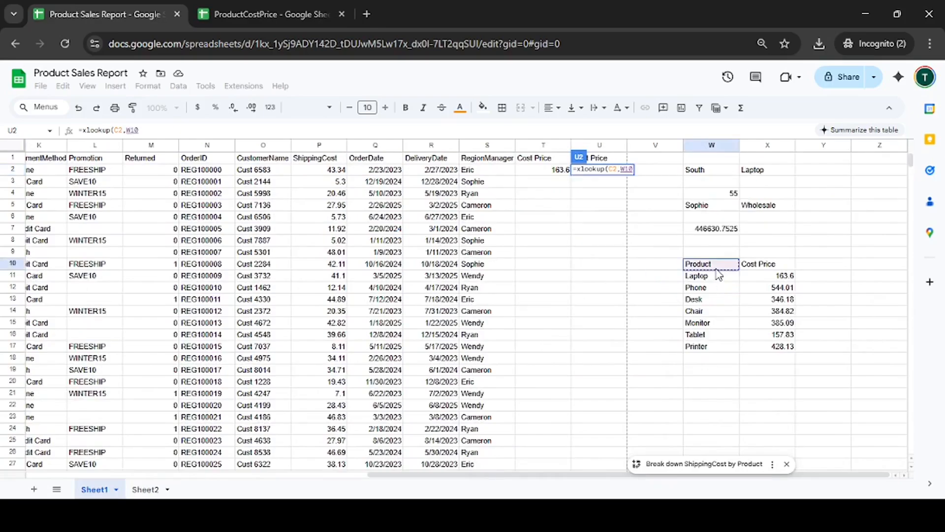
key("ctrl+shift+Down")
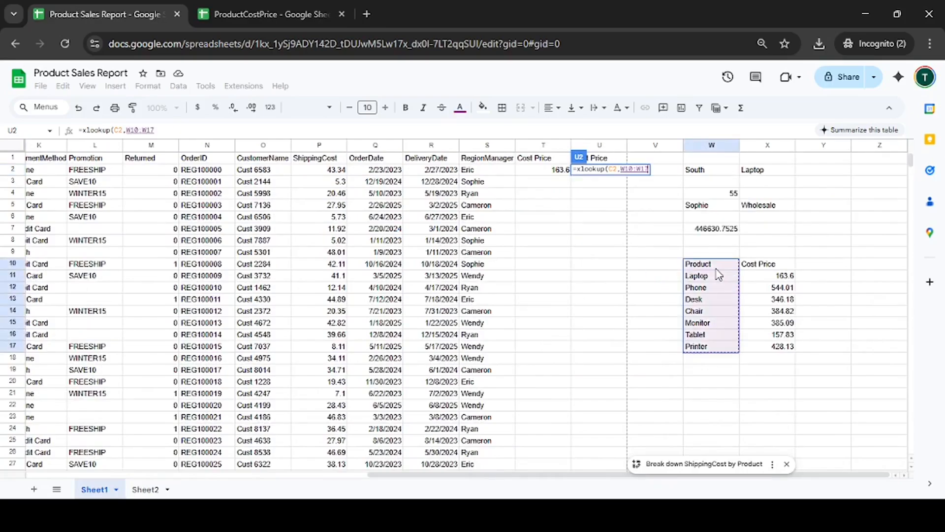
type(",")
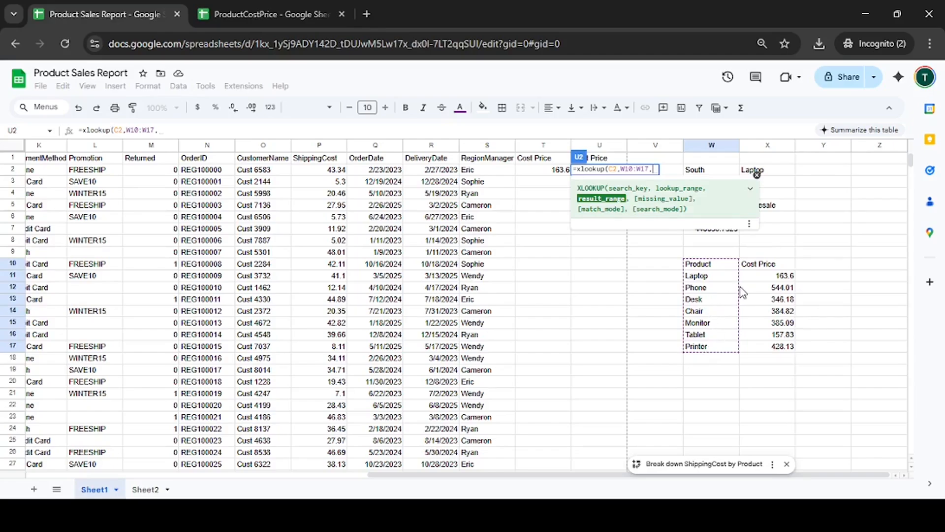
left_click(779, 265)
key("ctrl+shift+Down")
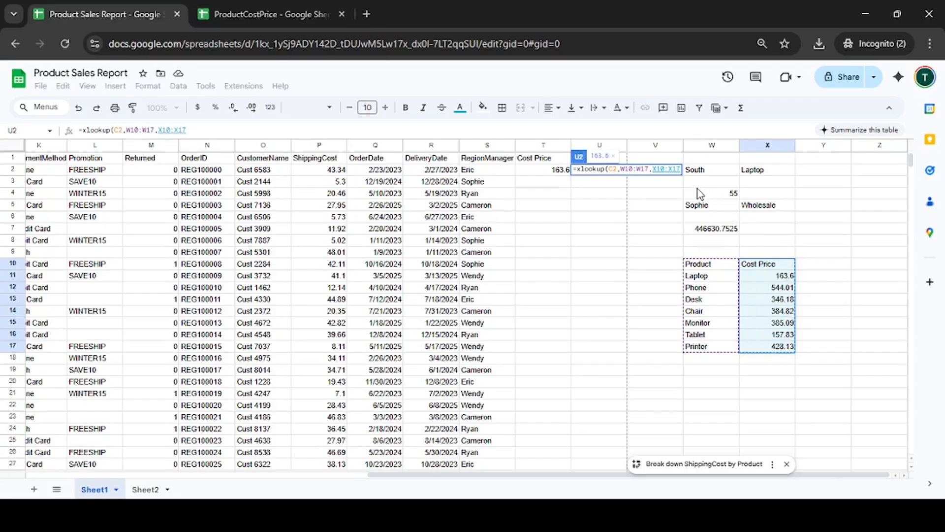
type(")")
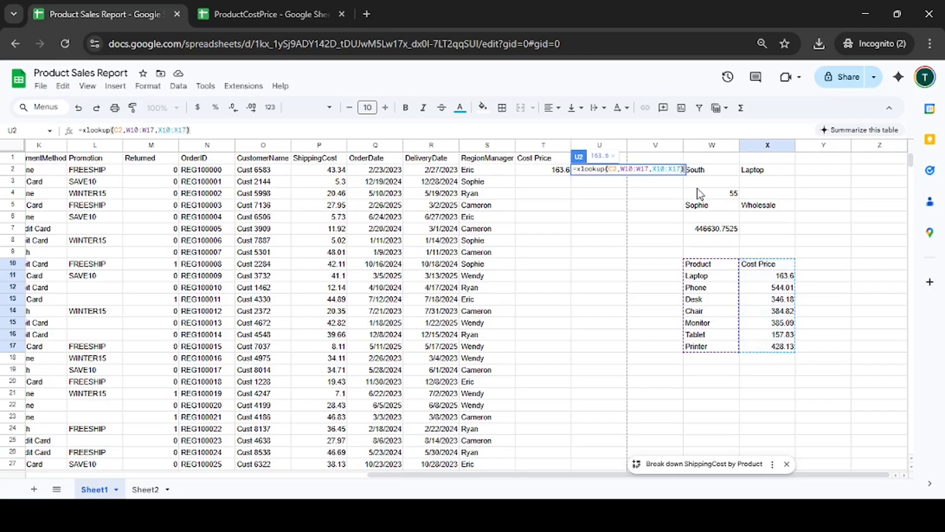
key("Return")
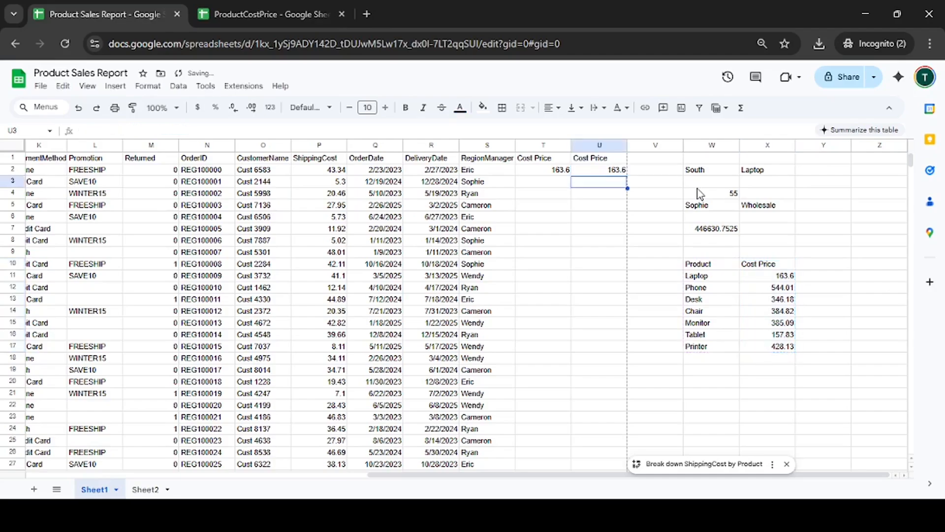
Compare the VLOOKUP formula in T2 with the XLOOKUP formula in U2.
key("Up")
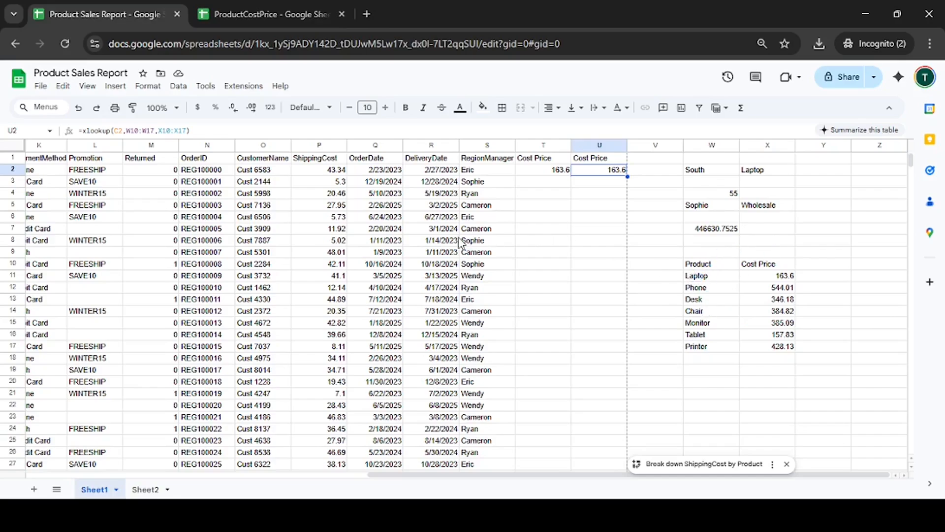
left_click(548, 173)
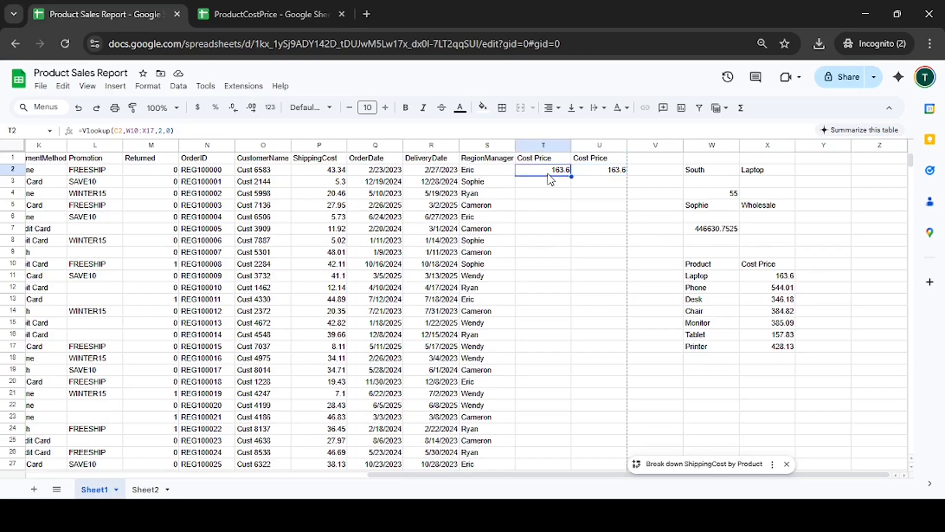
key("Right")
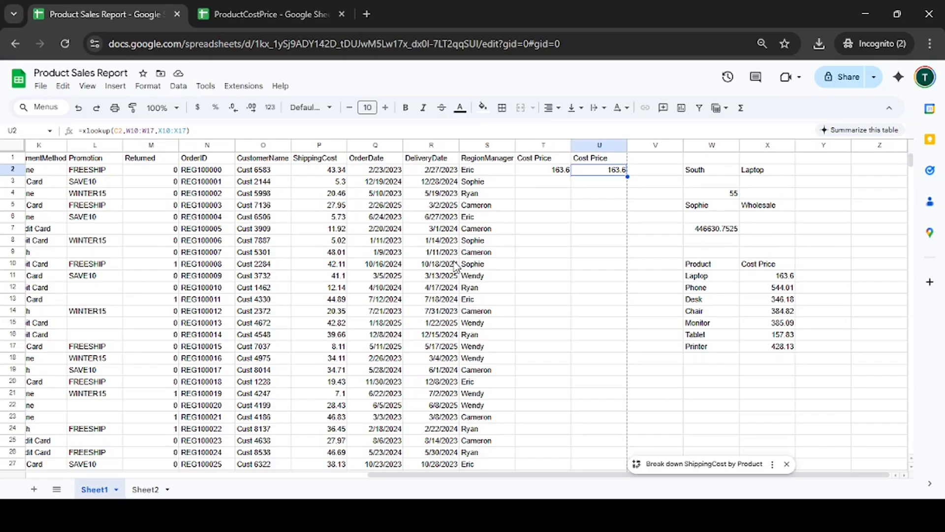
scroll(456, 266, "down", 2)
scroll(456, 267, "up", 1)
scroll(455, 266, "left", 1)
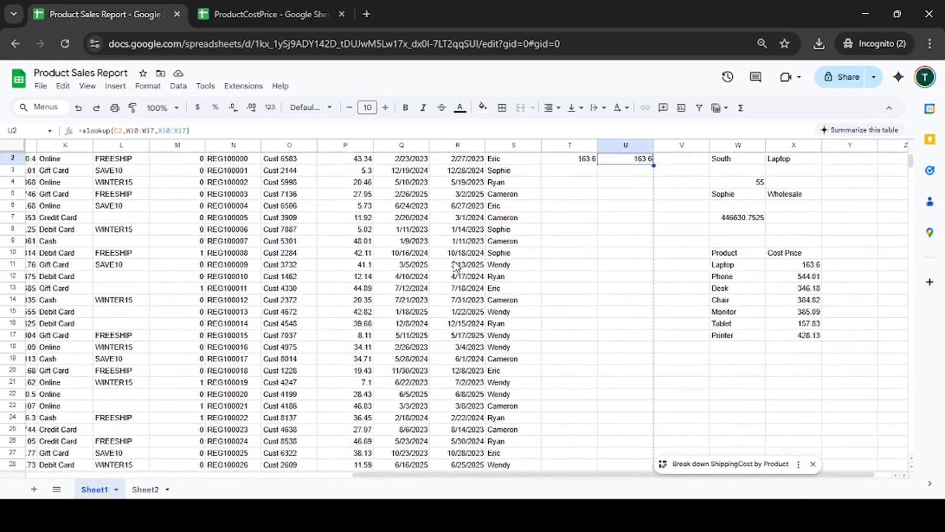
scroll(456, 267, "right", 1)
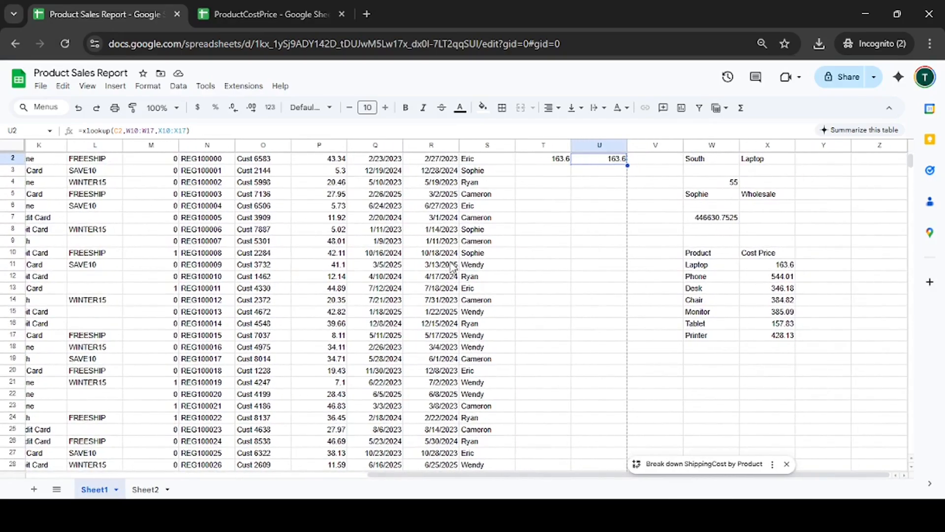